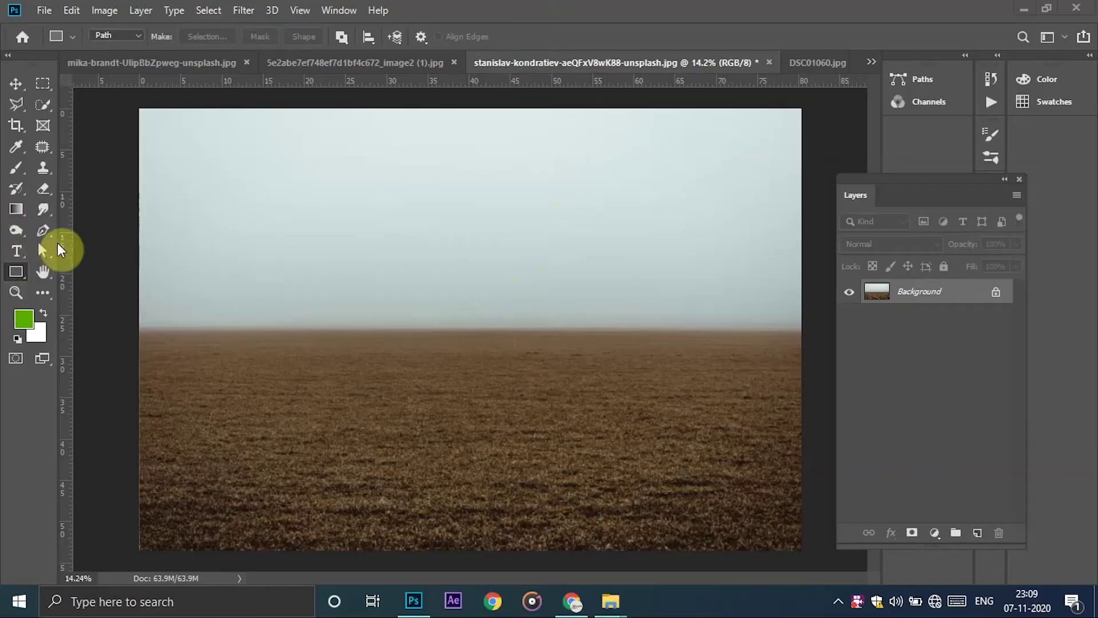
# - Load the foggy brown field photo so it opens with only its Background layer
pyautogui.scroll(-1, 422, 341)
pyautogui.scroll(1, 422, 342)
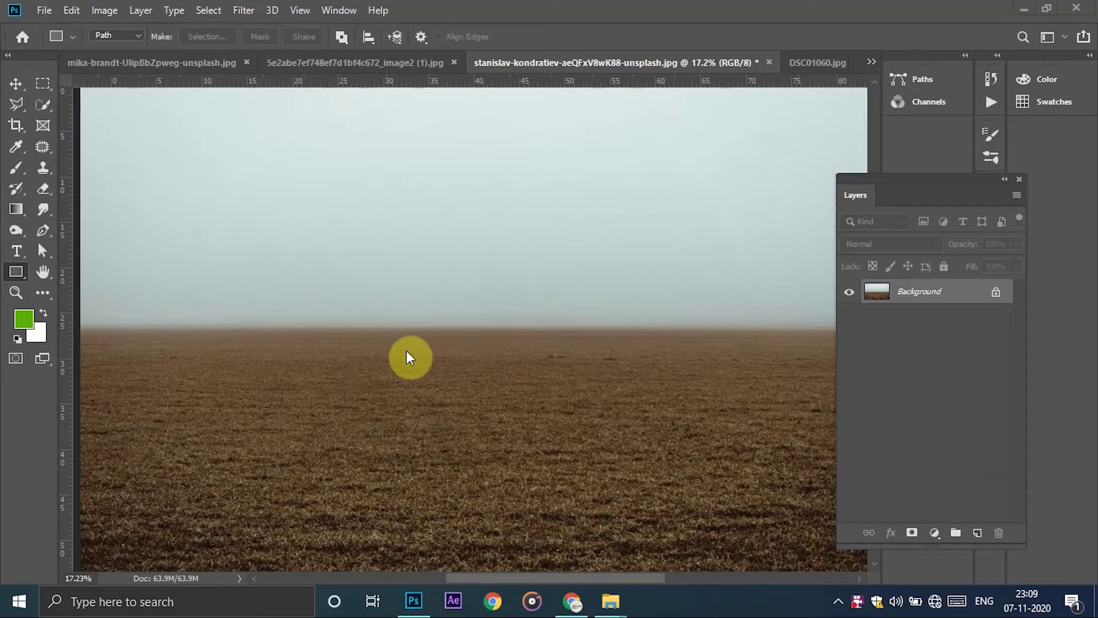
pyautogui.scroll(-1, 97, 128)
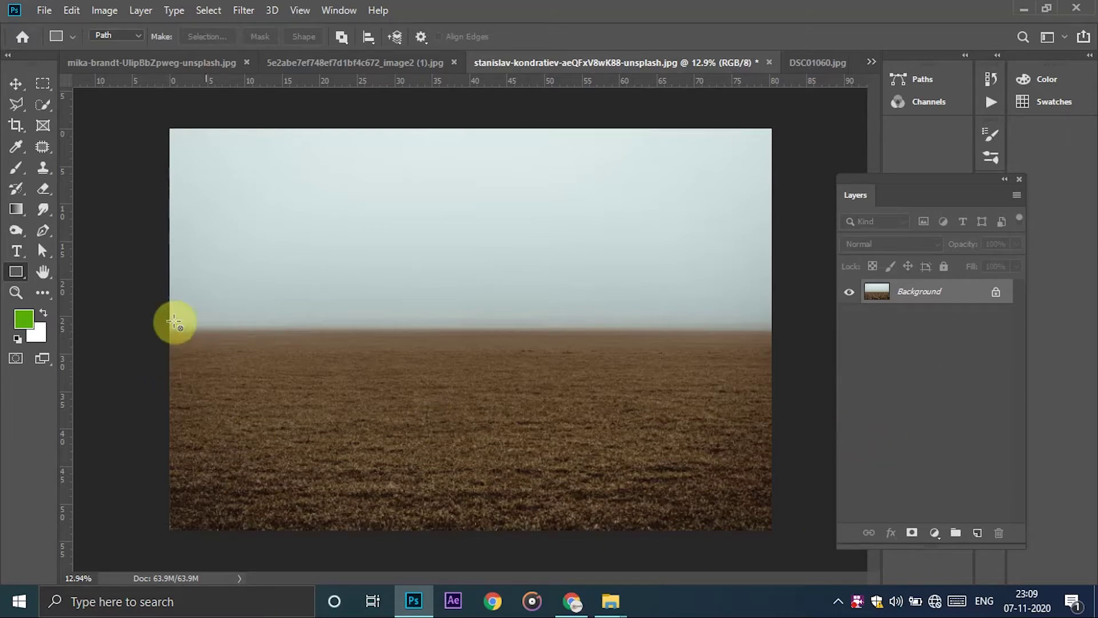
pyautogui.moveTo(164, 339); pyautogui.dragTo(773, 518)
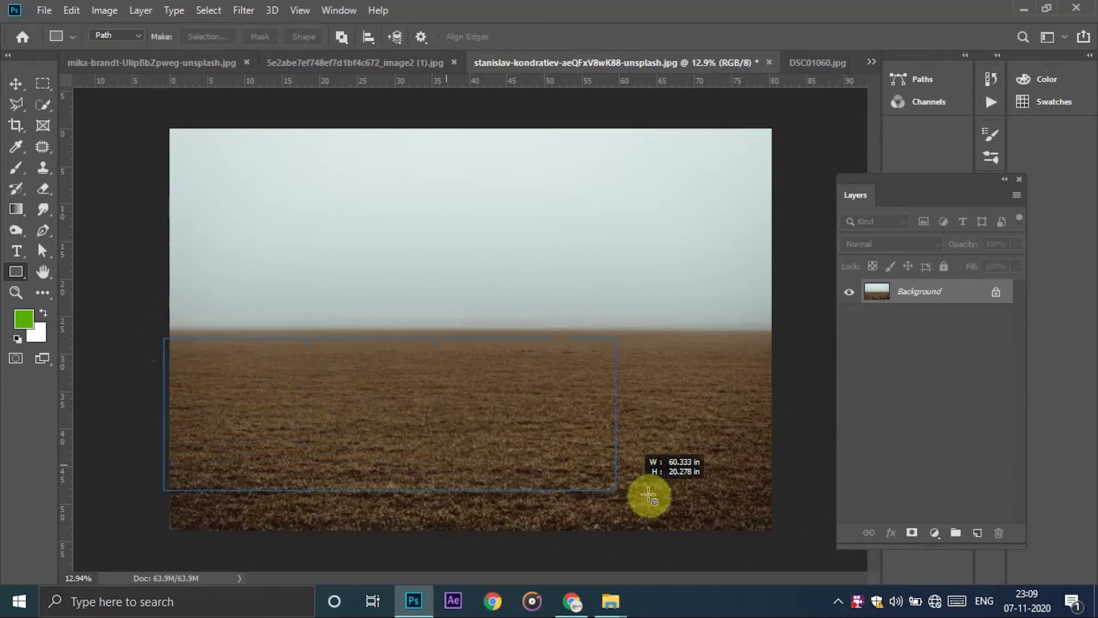
pyautogui.moveTo(773, 518); pyautogui.dragTo(780, 525)
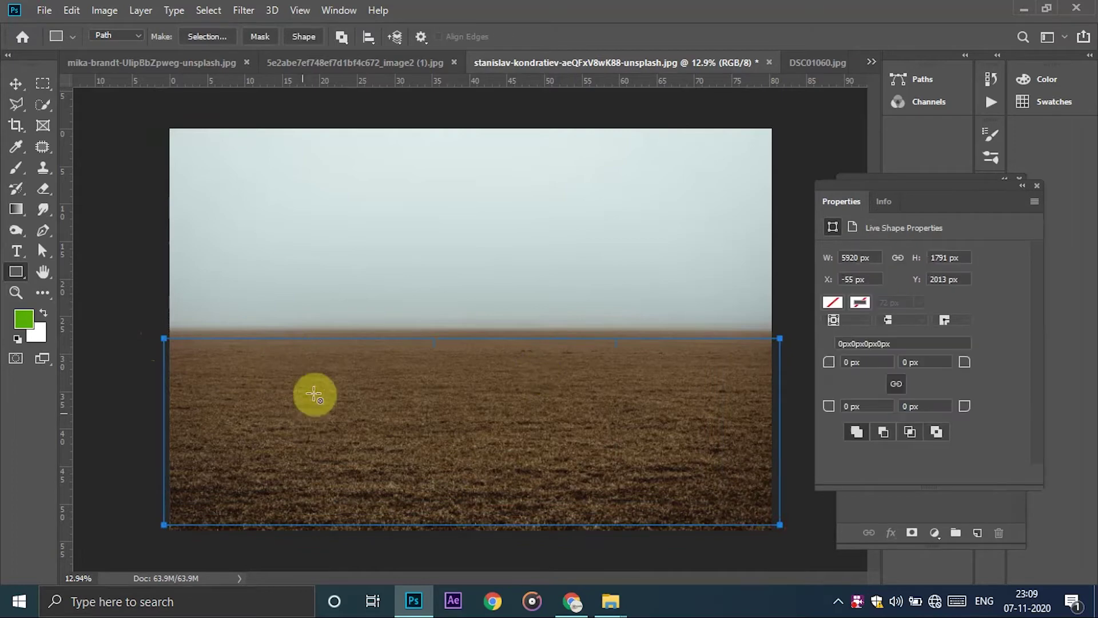
pyautogui.press('Escape')
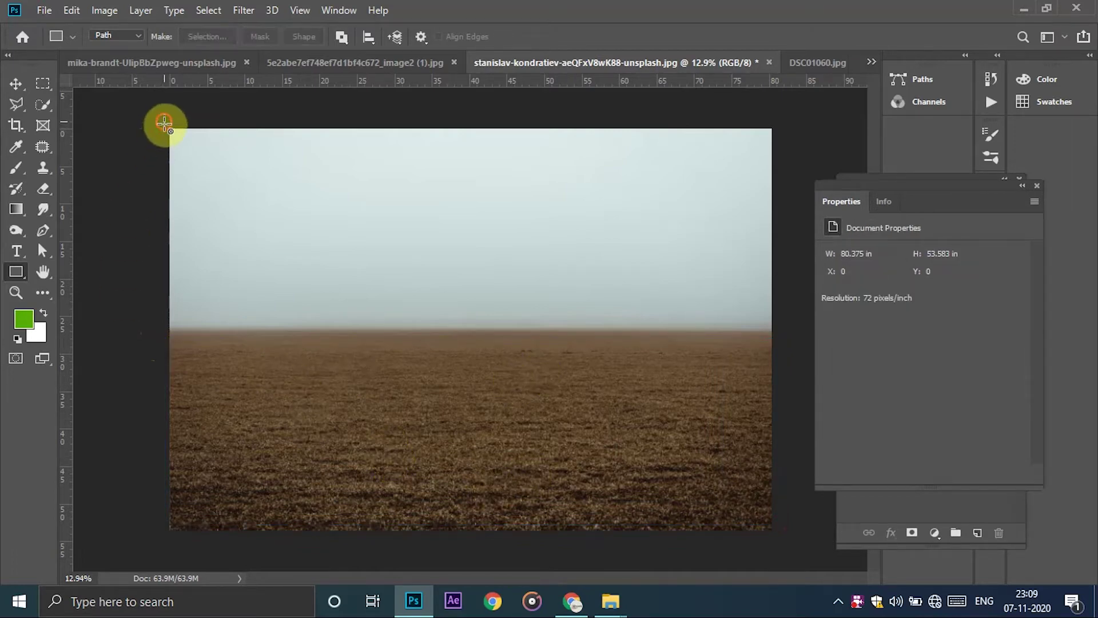
pyautogui.moveTo(163, 124); pyautogui.dragTo(635, 307)
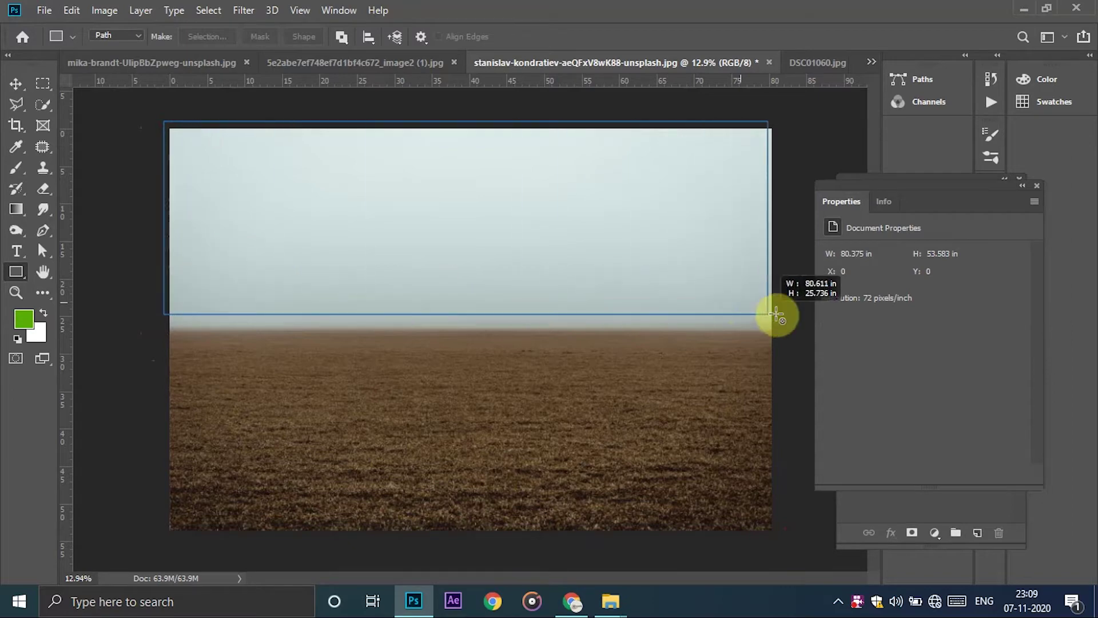
pyautogui.moveTo(635, 307); pyautogui.dragTo(779, 316)
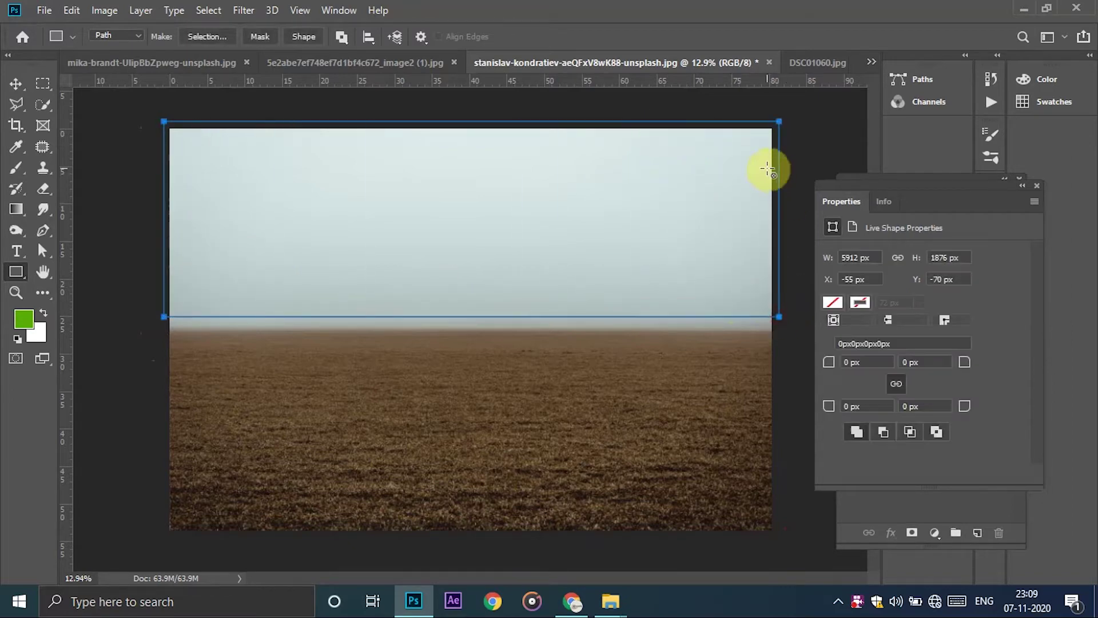
pyautogui.press('Escape')
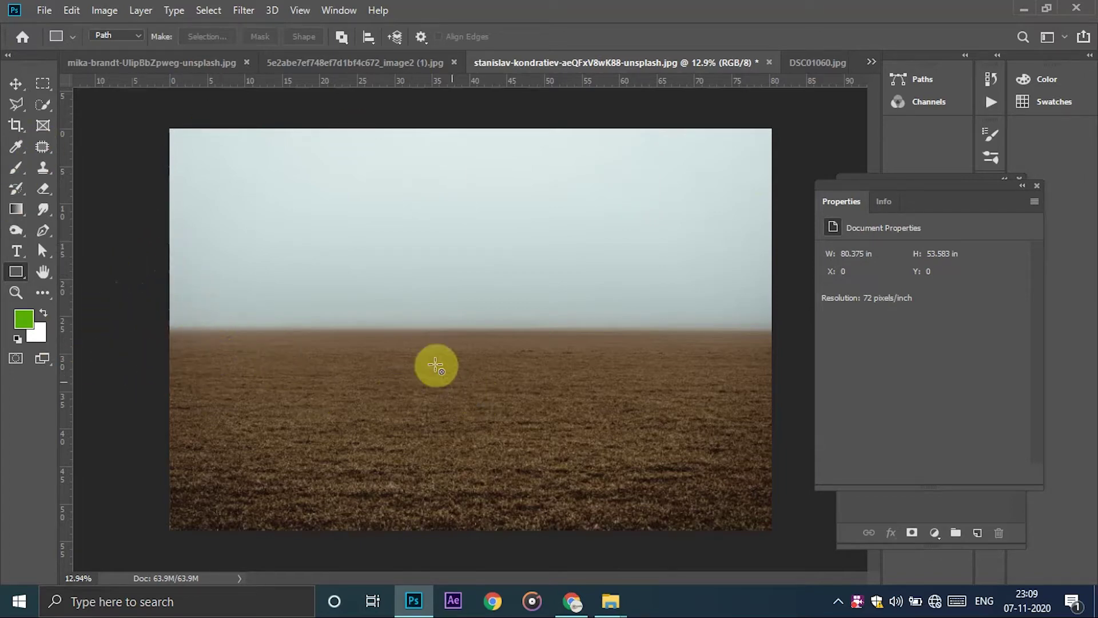
pyautogui.keyDown('alt'); pyautogui.scroll(1, 404, 331); pyautogui.keyUp('alt')
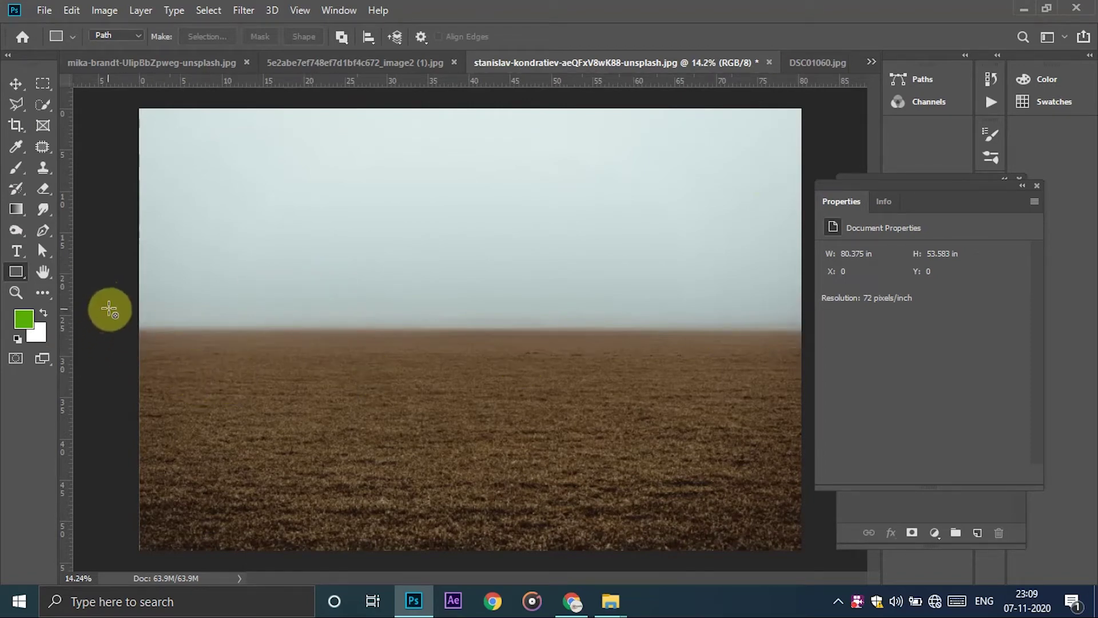
# - Draw a thin frame, Frame 1, along the foggy horizon across the full image width
pyautogui.moveTo(132, 324); pyautogui.dragTo(578, 353)
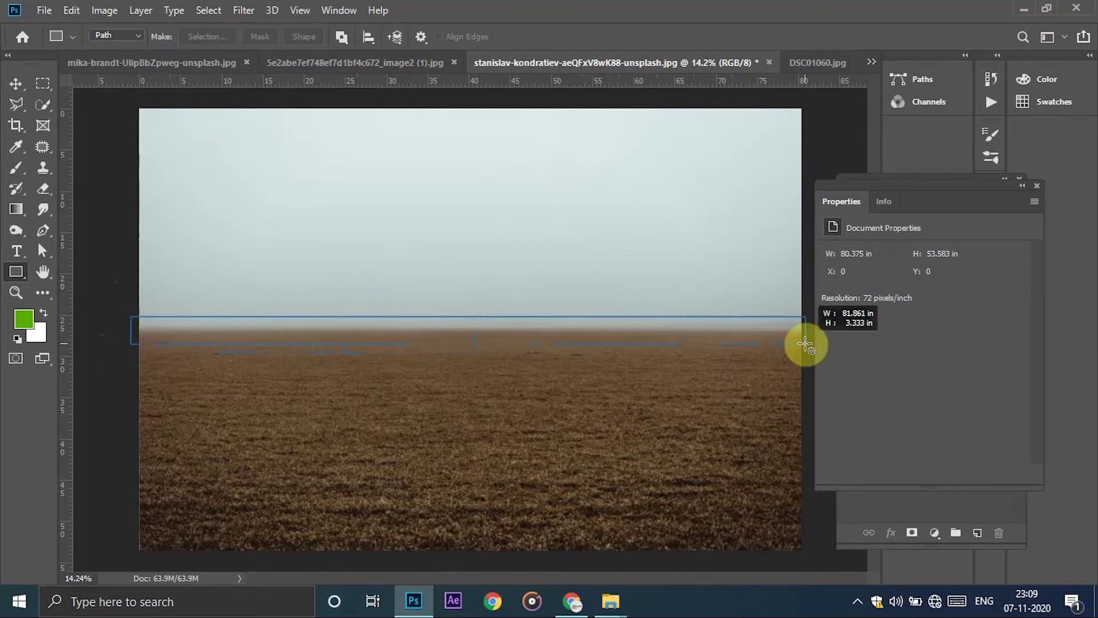
pyautogui.moveTo(579, 352); pyautogui.dragTo(809, 345)
pyautogui.hotkey('ctrl', '-')
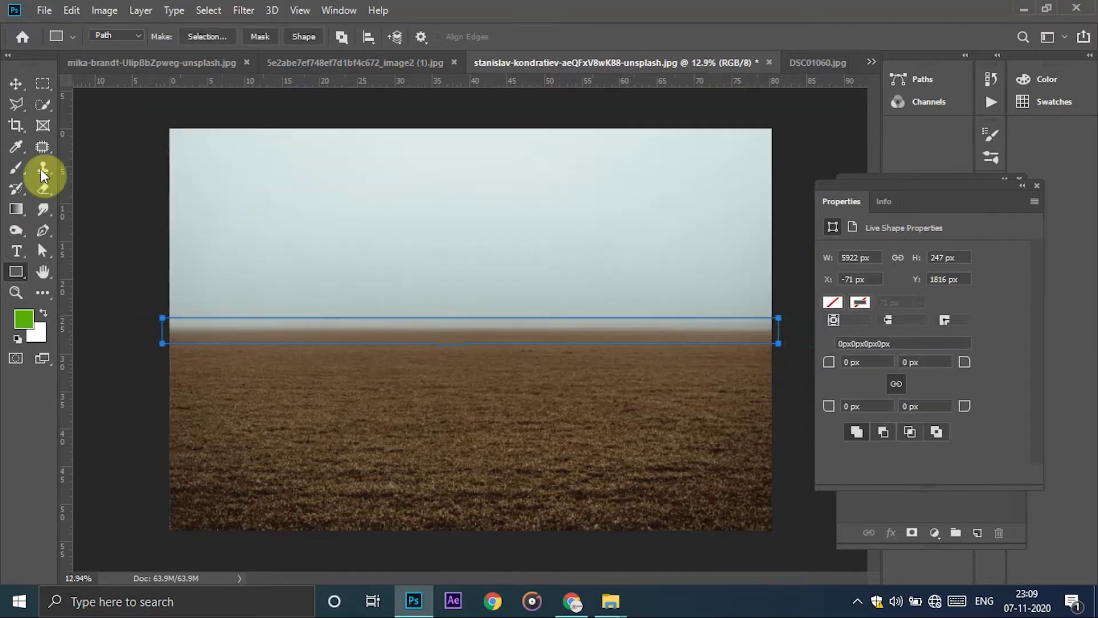
pyautogui.click(16, 84)
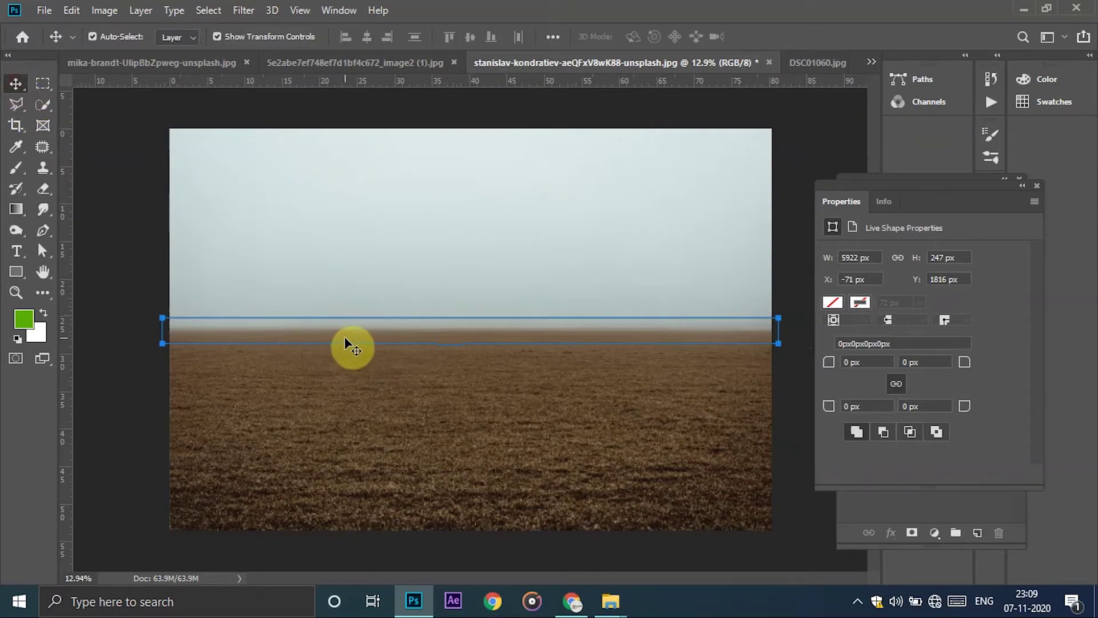
pyautogui.press('alt')
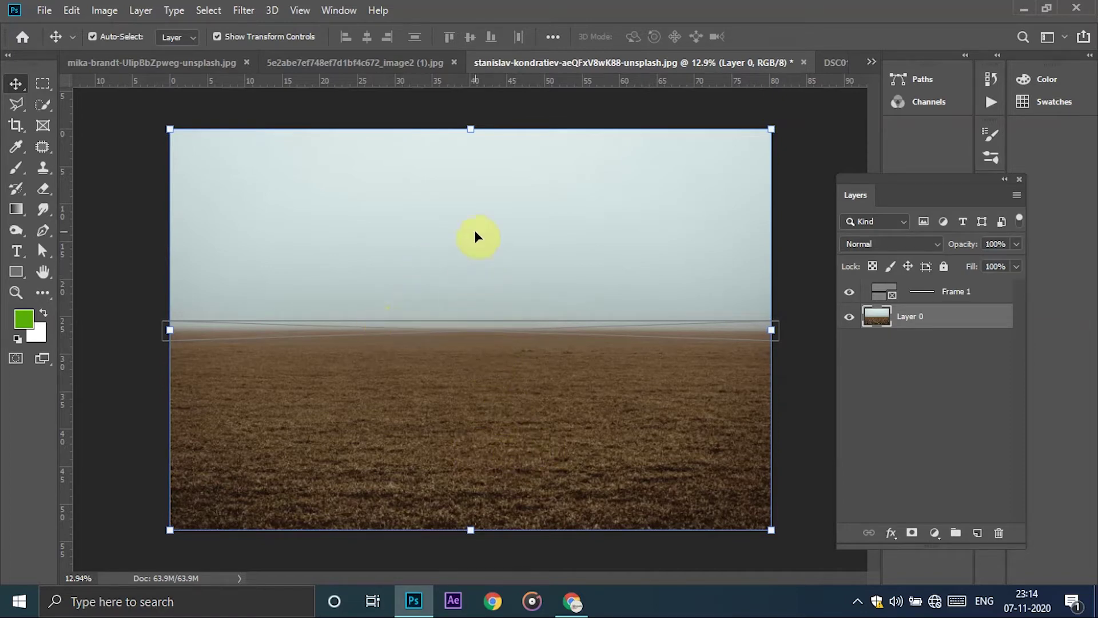
# - Lower the field photo and draw a thin trial frame across the lower horizon
pyautogui.moveTo(473, 215); pyautogui.dragTo(480, 284)
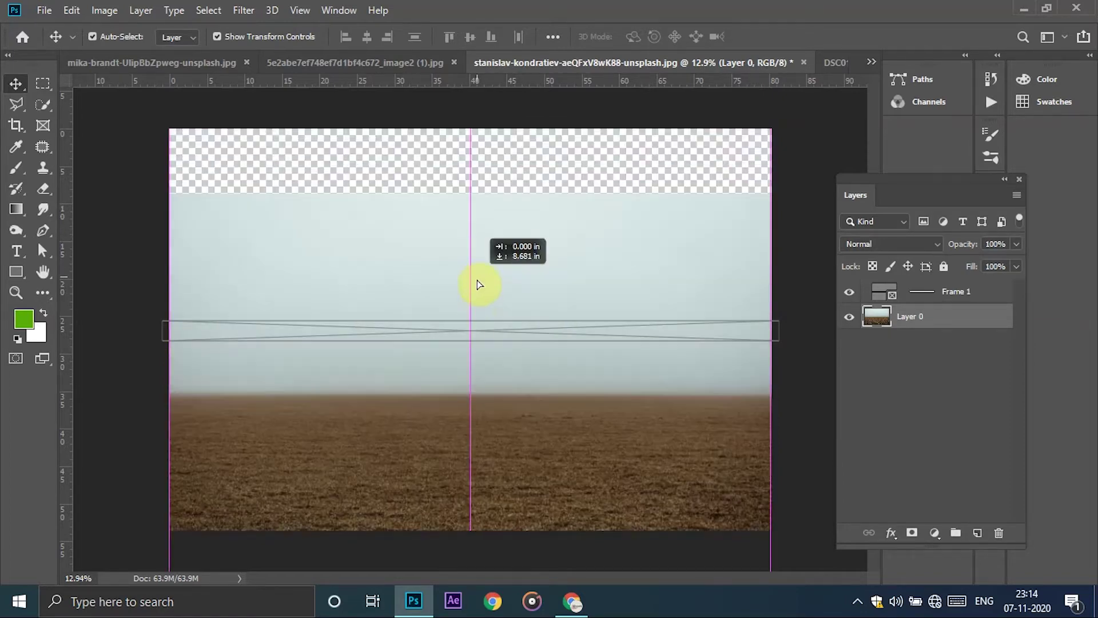
pyautogui.moveTo(480, 284); pyautogui.dragTo(476, 312)
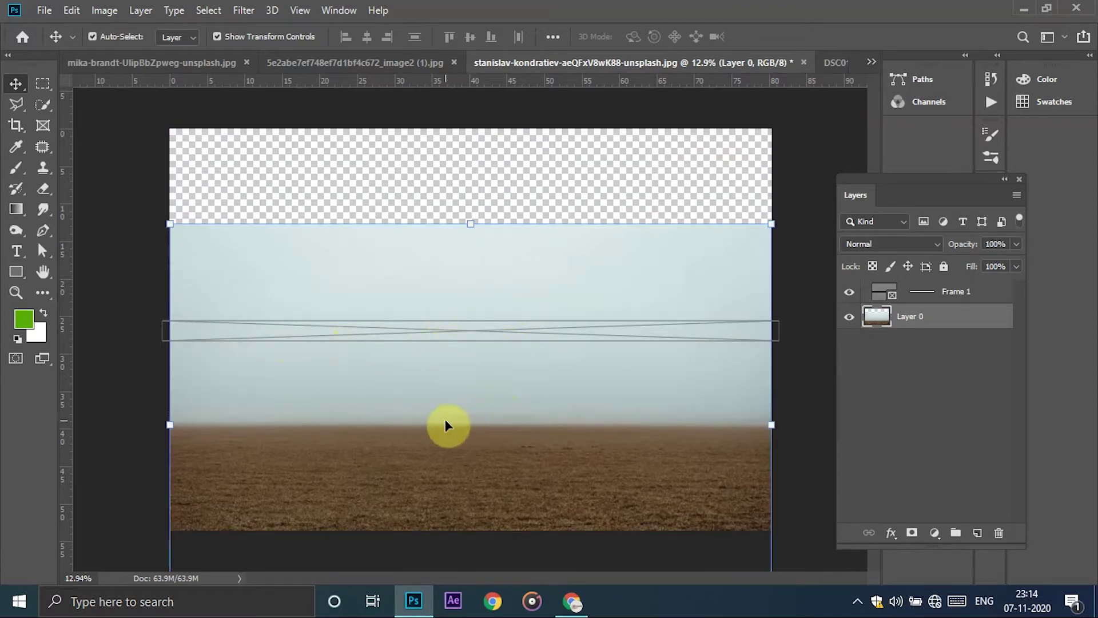
pyautogui.click(43, 126)
pyautogui.moveTo(154, 413); pyautogui.dragTo(785, 438)
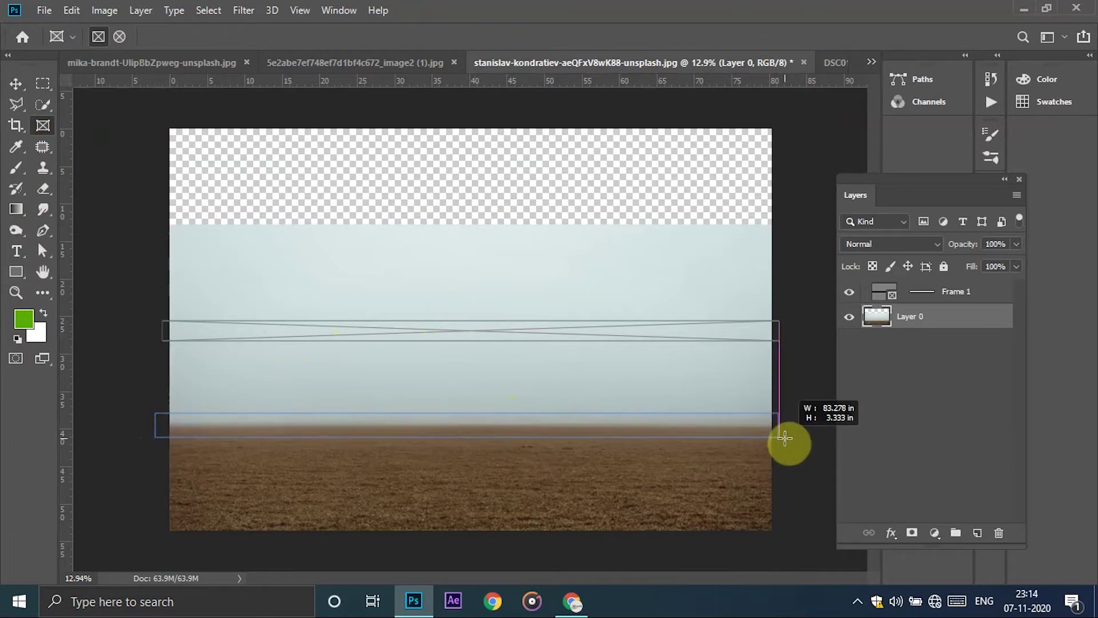
pyautogui.click(16, 84)
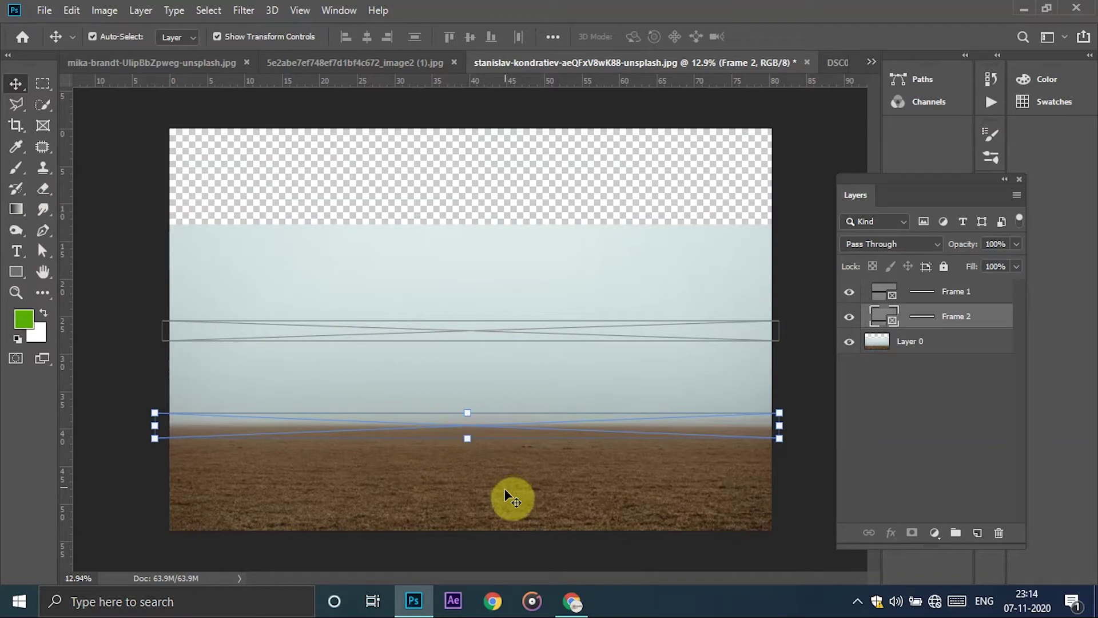
# - Move the field photo back up and draw another trial frame across the image
pyautogui.moveTo(544, 515)
pyautogui.mouseDown()
pyautogui.moveTo(531, 437)
pyautogui.moveTo(540, 304)
pyautogui.mouseUp()
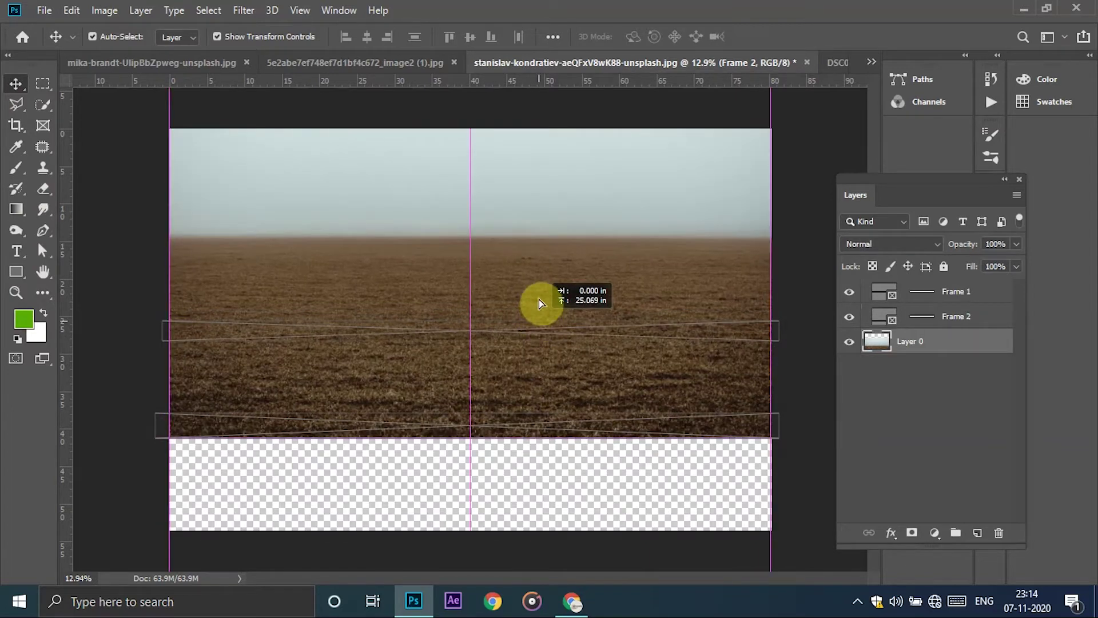
pyautogui.moveTo(540, 303); pyautogui.dragTo(522, 343)
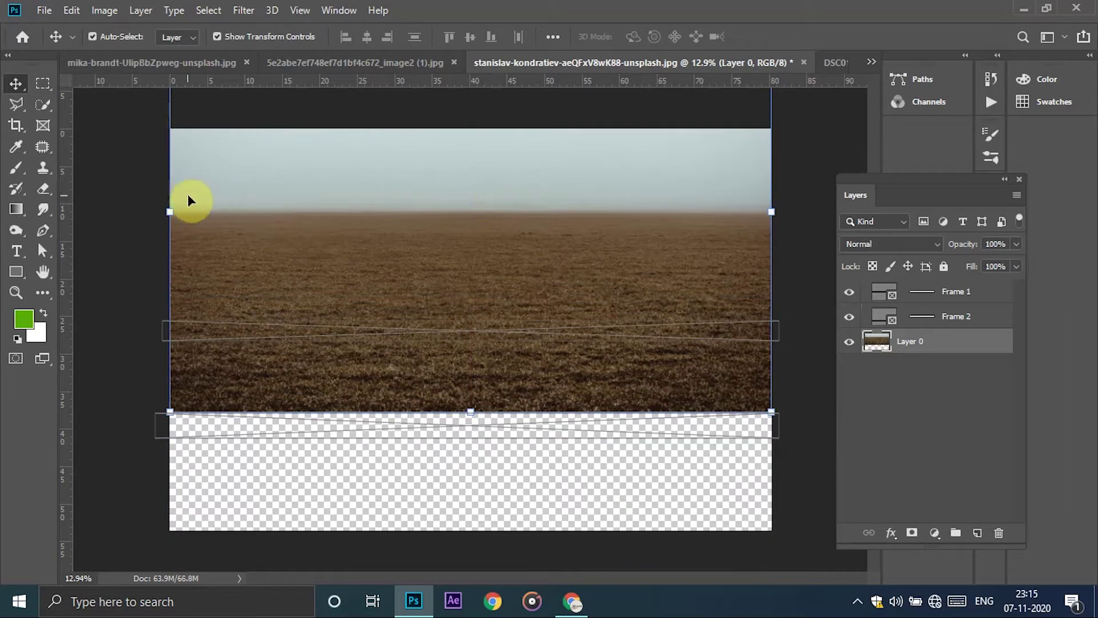
pyautogui.click(43, 125)
pyautogui.moveTo(156, 202); pyautogui.dragTo(768, 226)
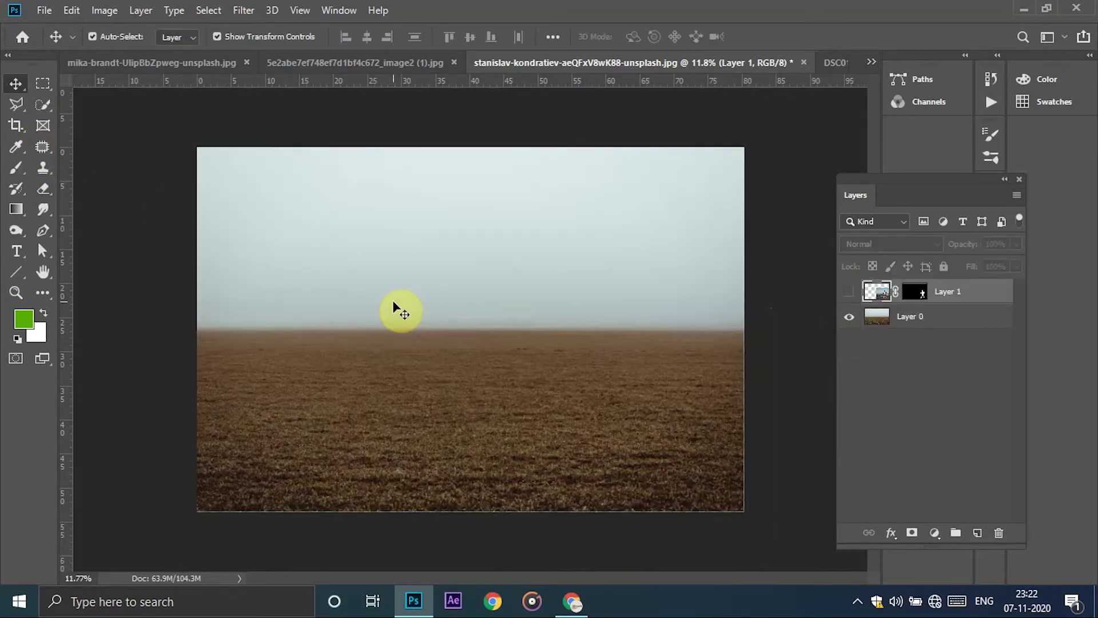
# - Show the walking man layer, shift him slightly left, and leave the field photo untransformed
pyautogui.scroll(2, 435, 283)
pyautogui.scroll(-1, 434, 283)
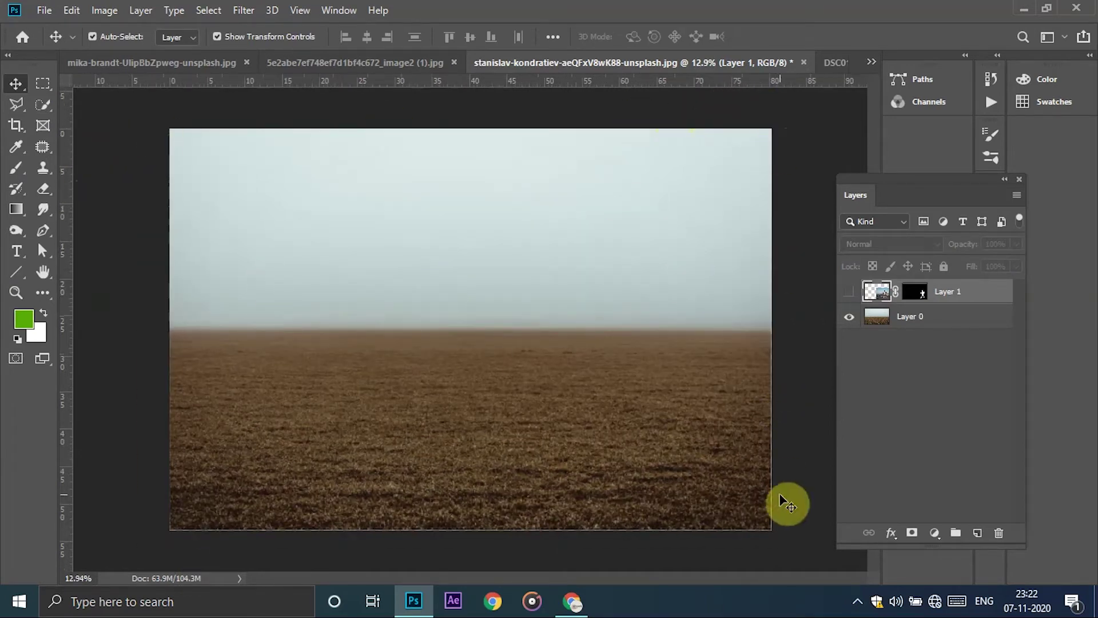
pyautogui.click(849, 293)
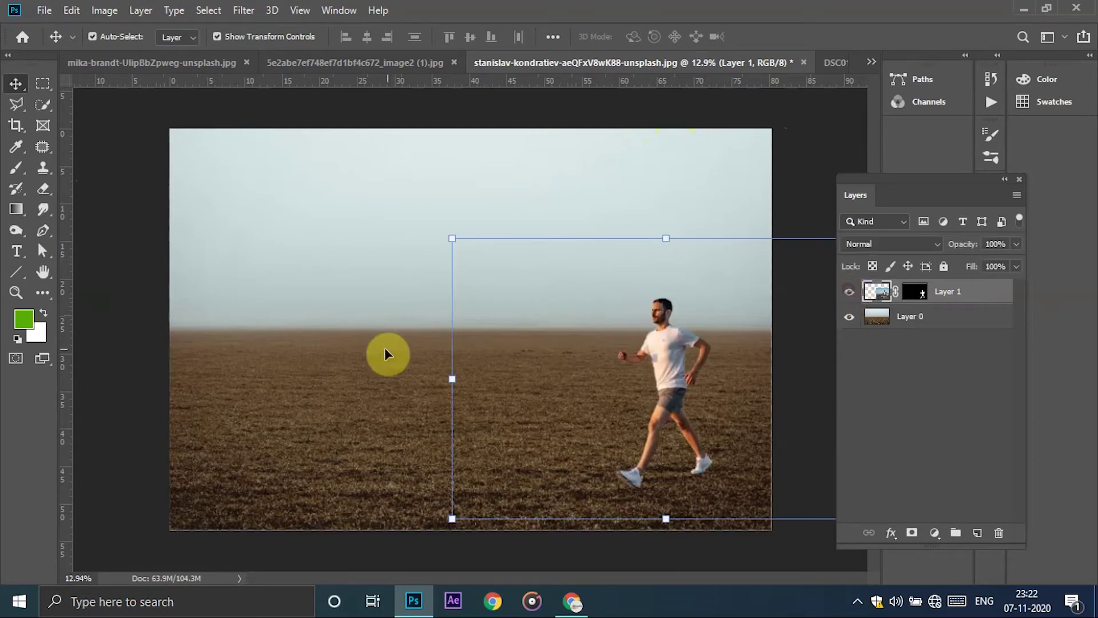
pyautogui.moveTo(685, 378); pyautogui.dragTo(675, 379)
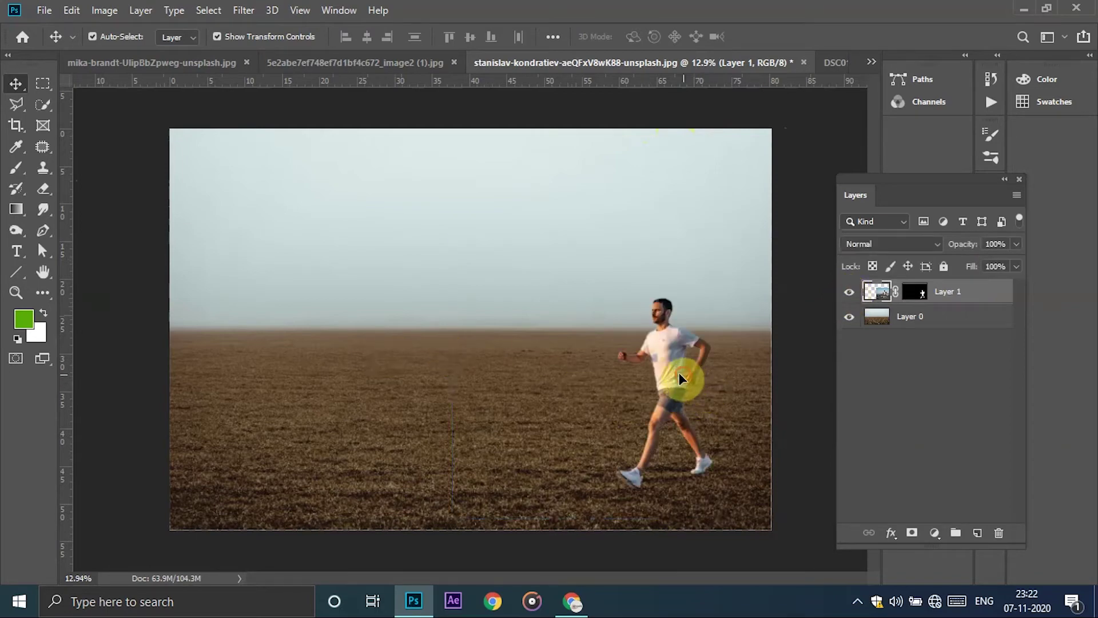
pyautogui.click(564, 207)
pyautogui.click(151, 222)
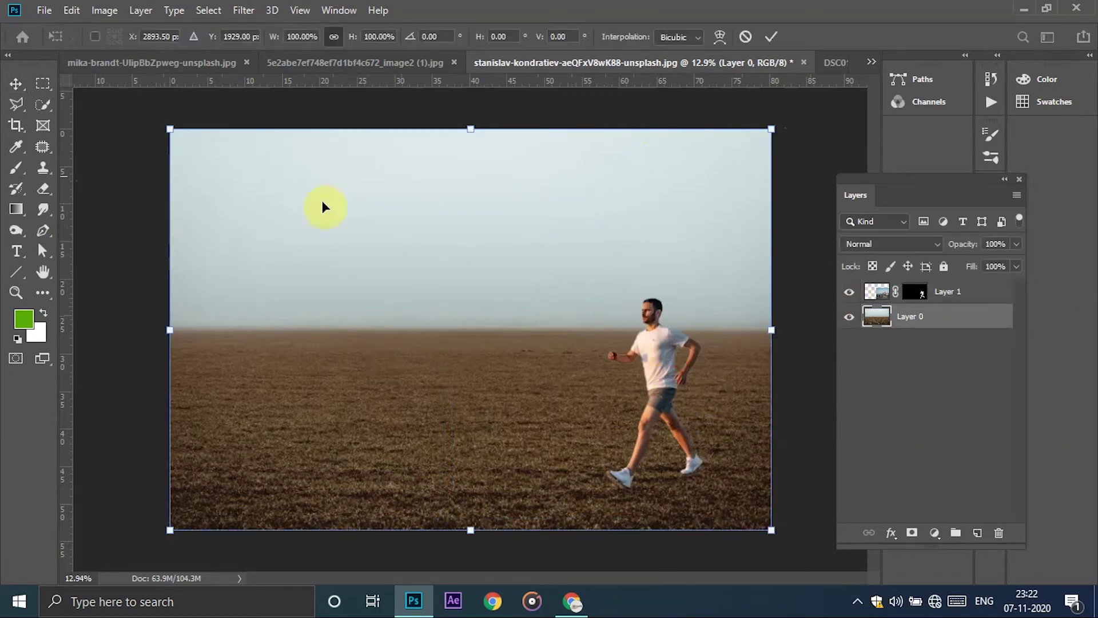
pyautogui.click(773, 38)
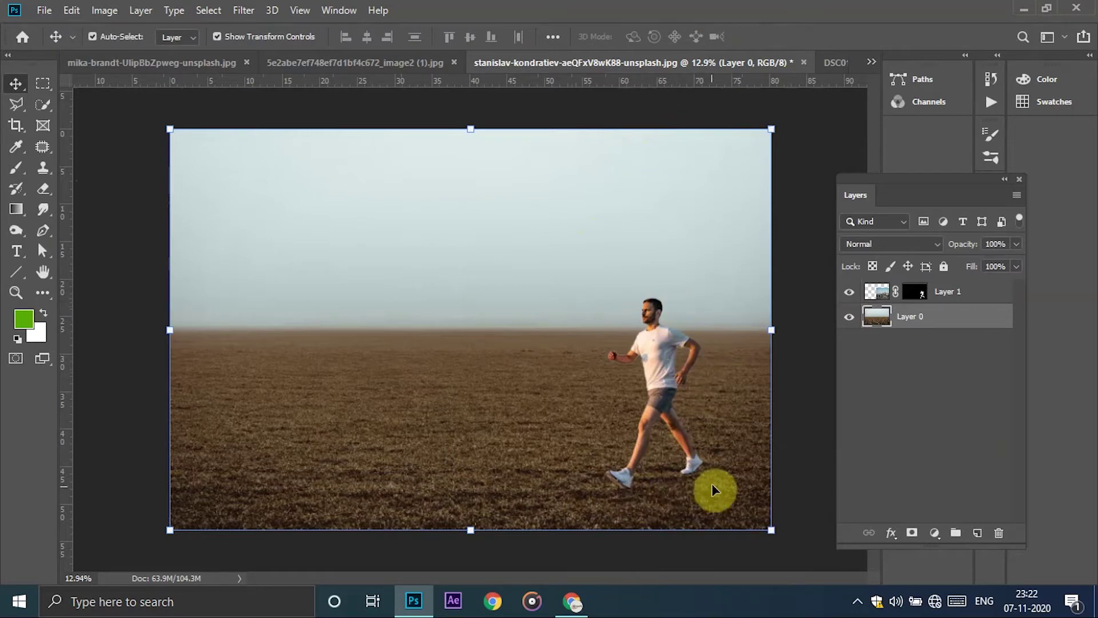
# - Zoom out, deselect the field layer, and check the runner layer's bounds on the field
pyautogui.scroll(1, 702, 417)
pyautogui.scroll(1, 684, 412)
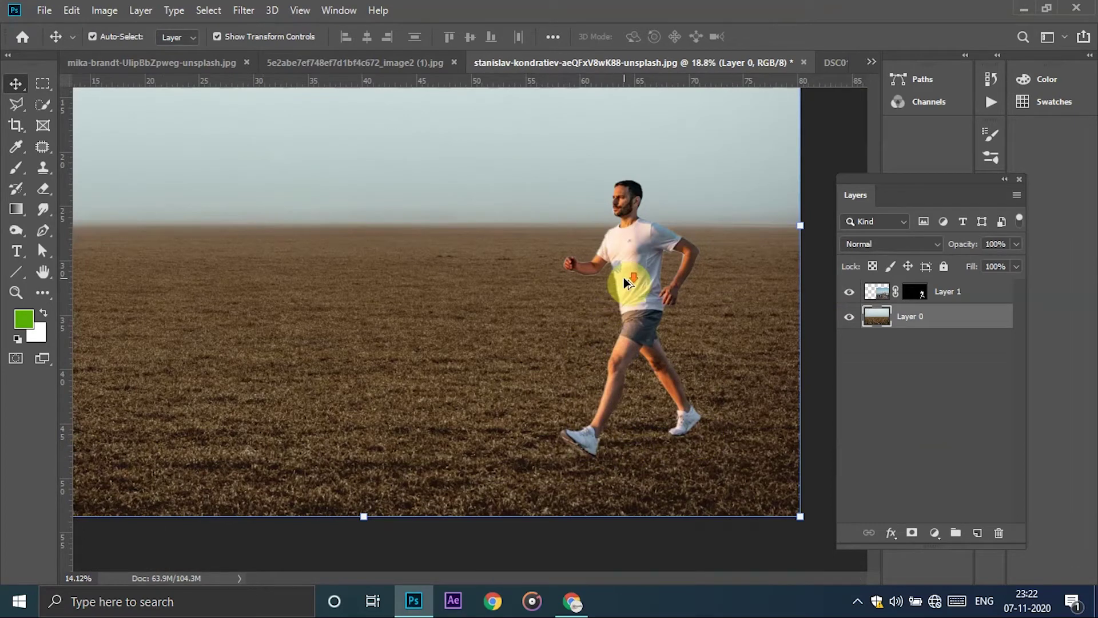
pyautogui.scroll(-1, 544, 252)
pyautogui.scroll(-1, 492, 230)
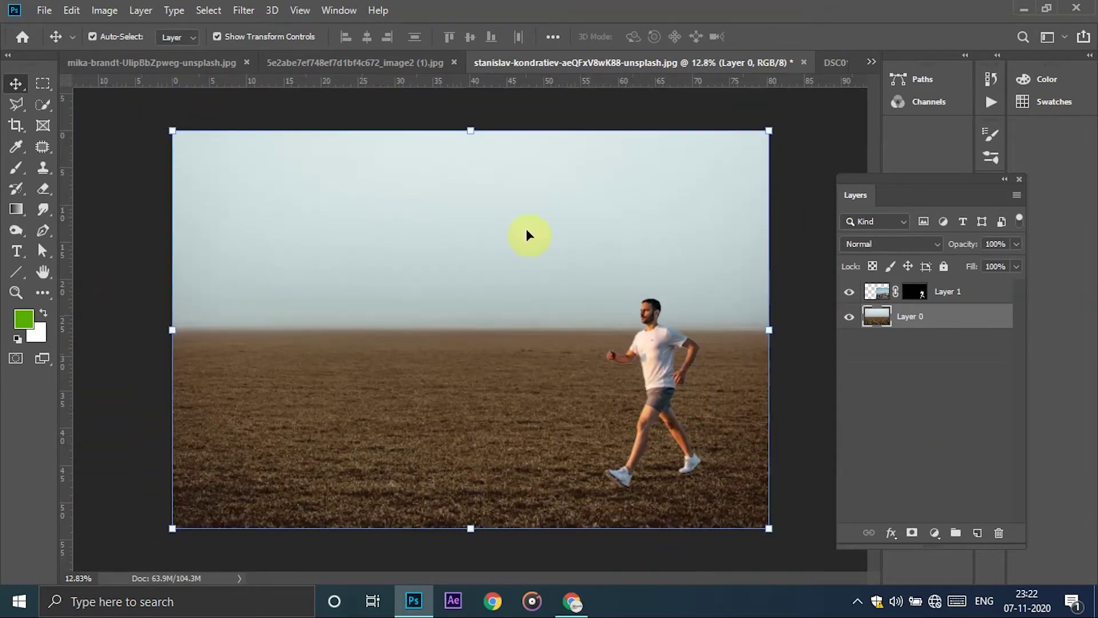
pyautogui.click(115, 269)
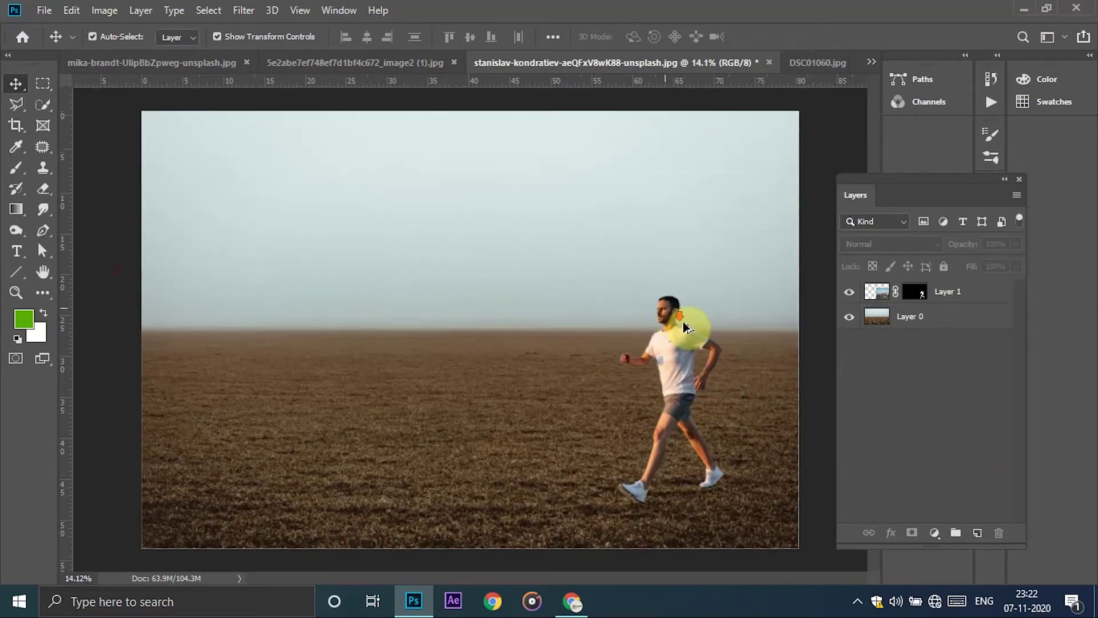
pyautogui.scroll(-1, 804, 498)
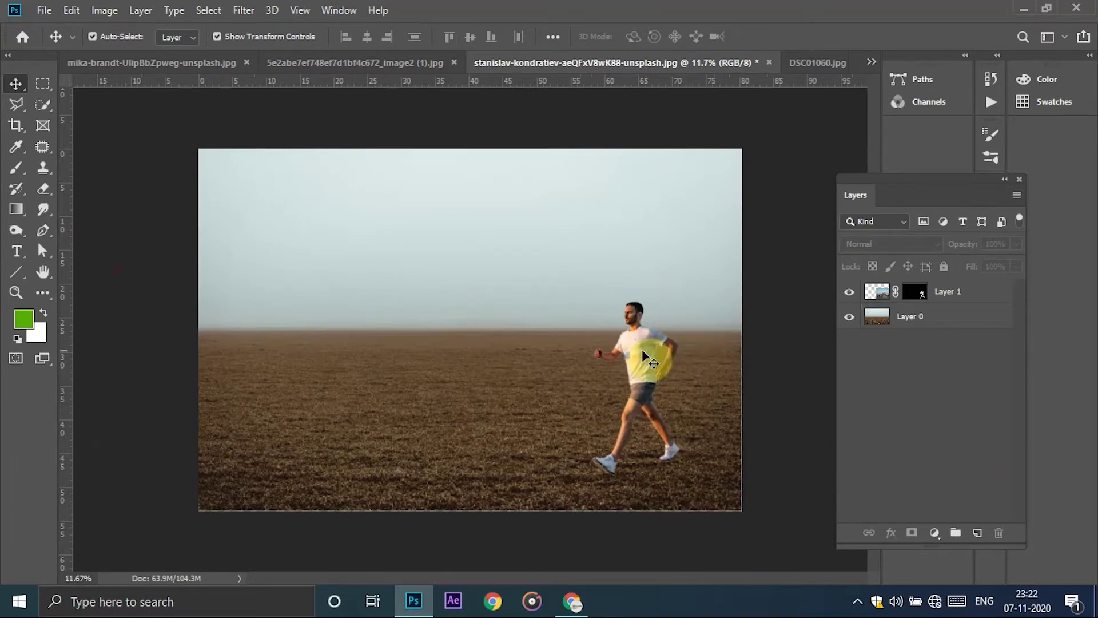
pyautogui.click(696, 346)
pyautogui.click(197, 323)
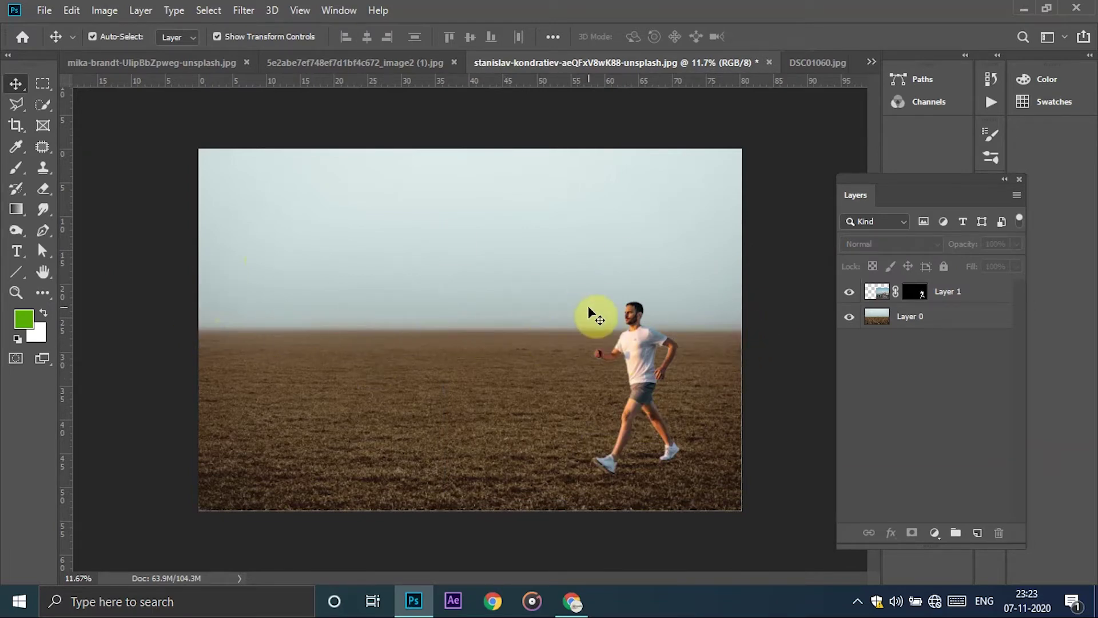
pyautogui.click(16, 272)
pyautogui.moveTo(195, 328); pyautogui.dragTo(745, 329)
pyautogui.hotkey('ctrl', 'z')
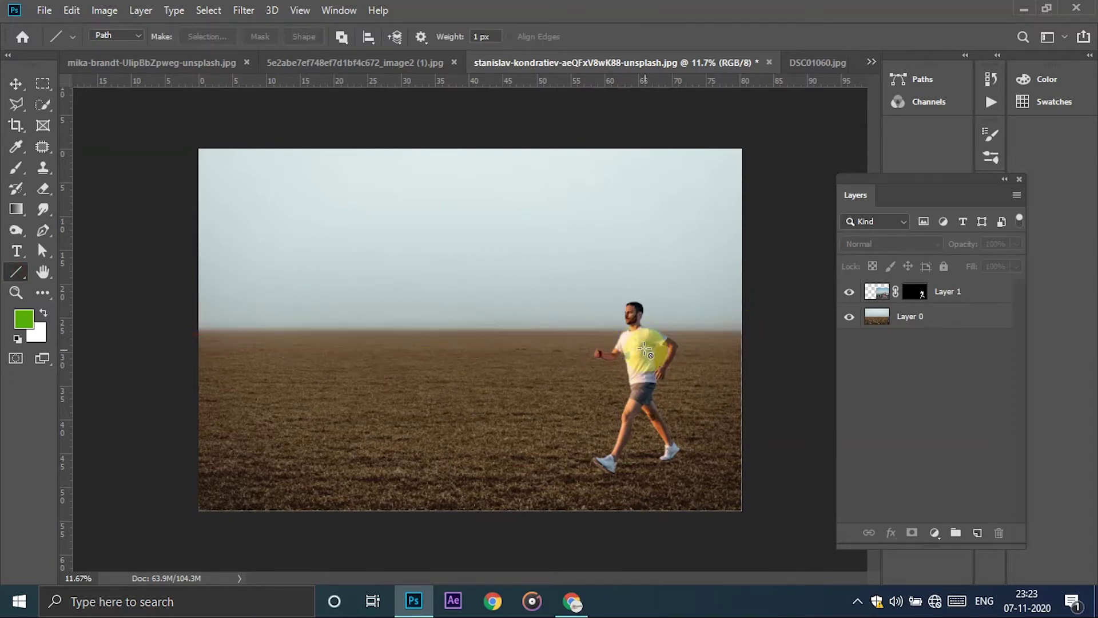
pyautogui.click(15, 83)
pyautogui.moveTo(636, 351); pyautogui.dragTo(660, 385)
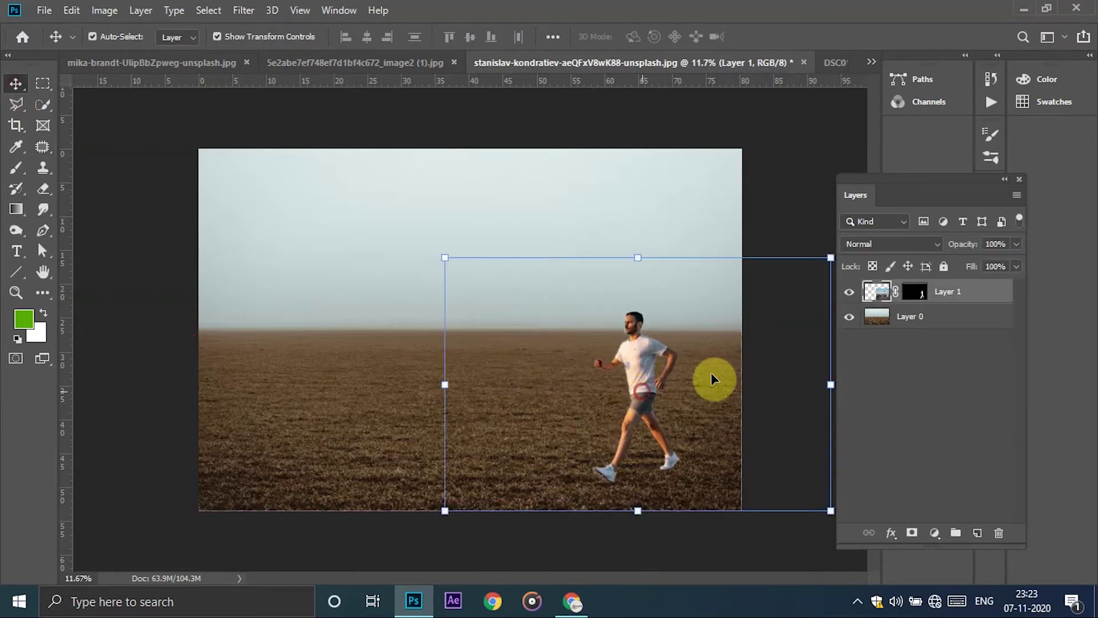
pyautogui.rightClick(909, 304)
pyautogui.rightClick(918, 293)
pyautogui.click(939, 302)
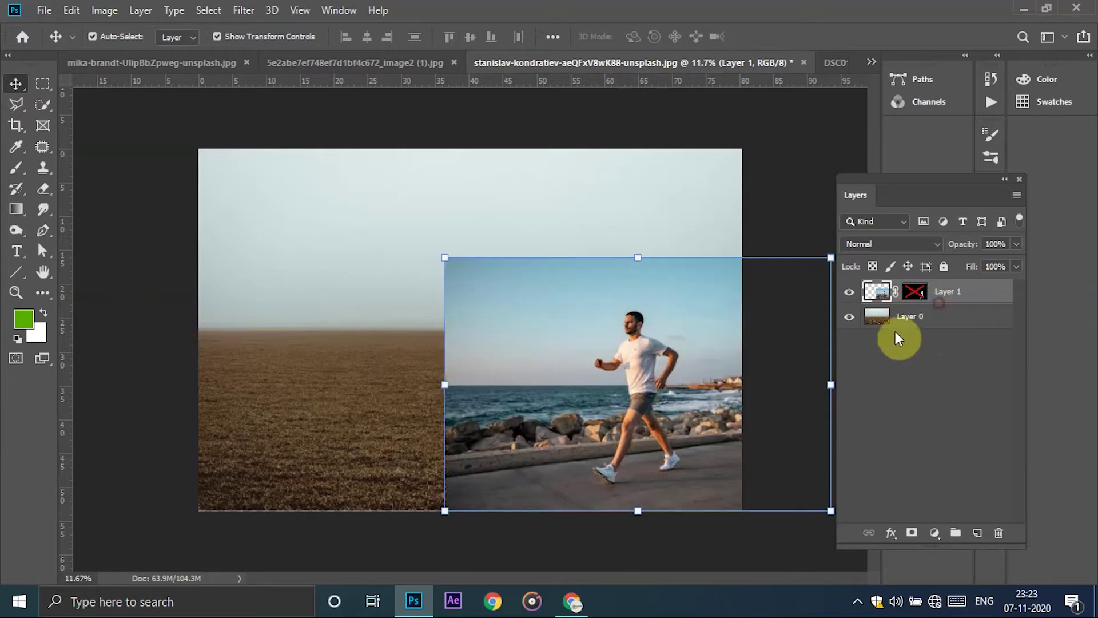
pyautogui.moveTo(645, 382); pyautogui.dragTo(452, 331)
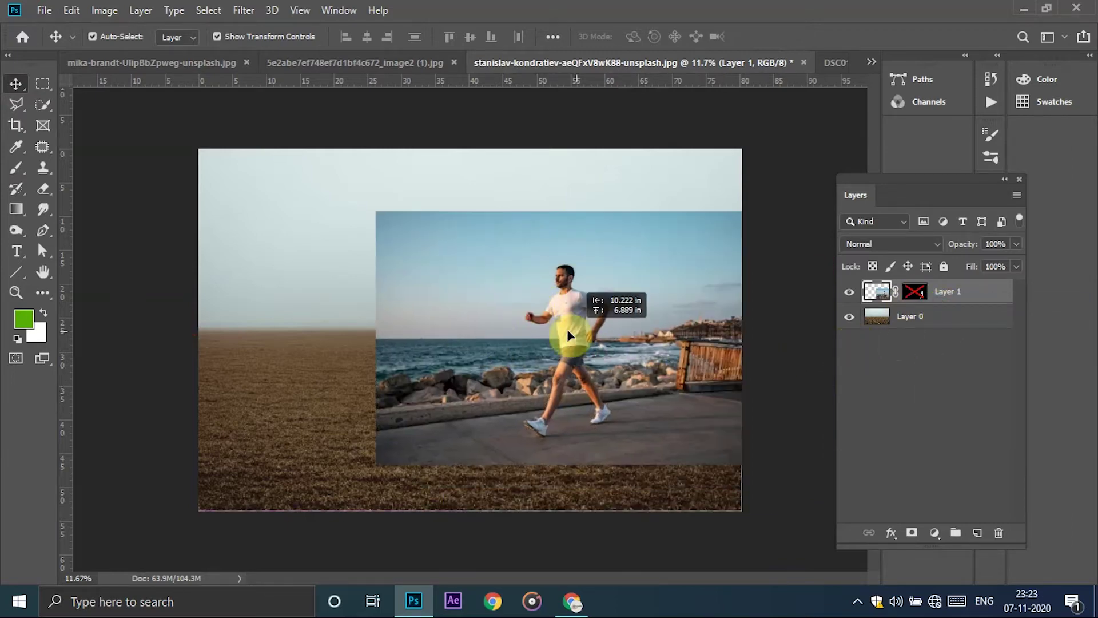
pyautogui.click(17, 271)
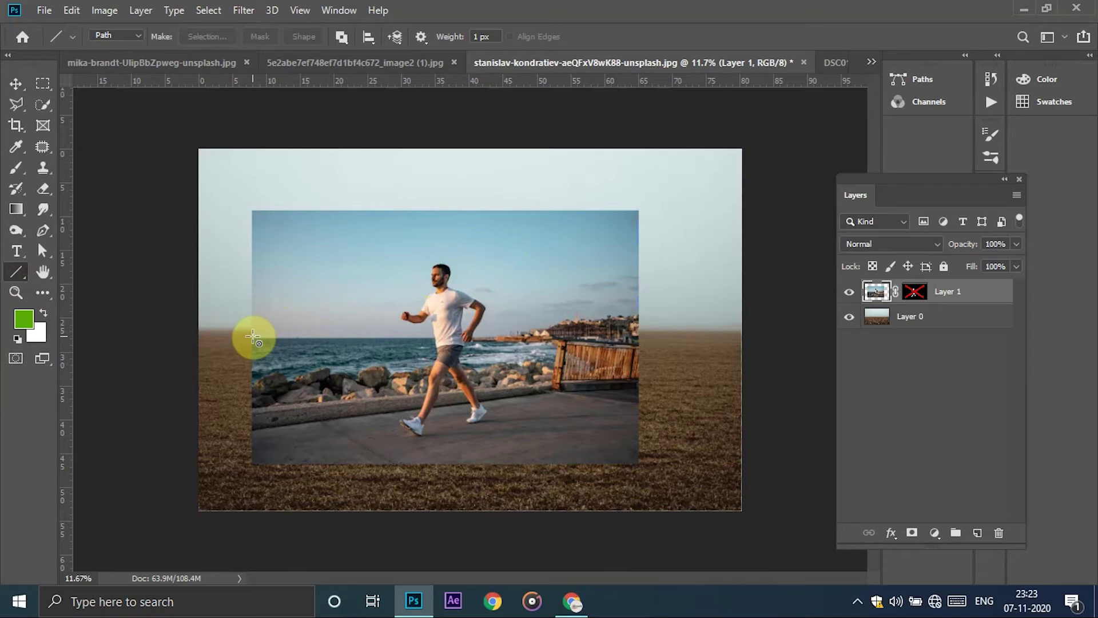
pyautogui.moveTo(285, 340); pyautogui.dragTo(644, 330)
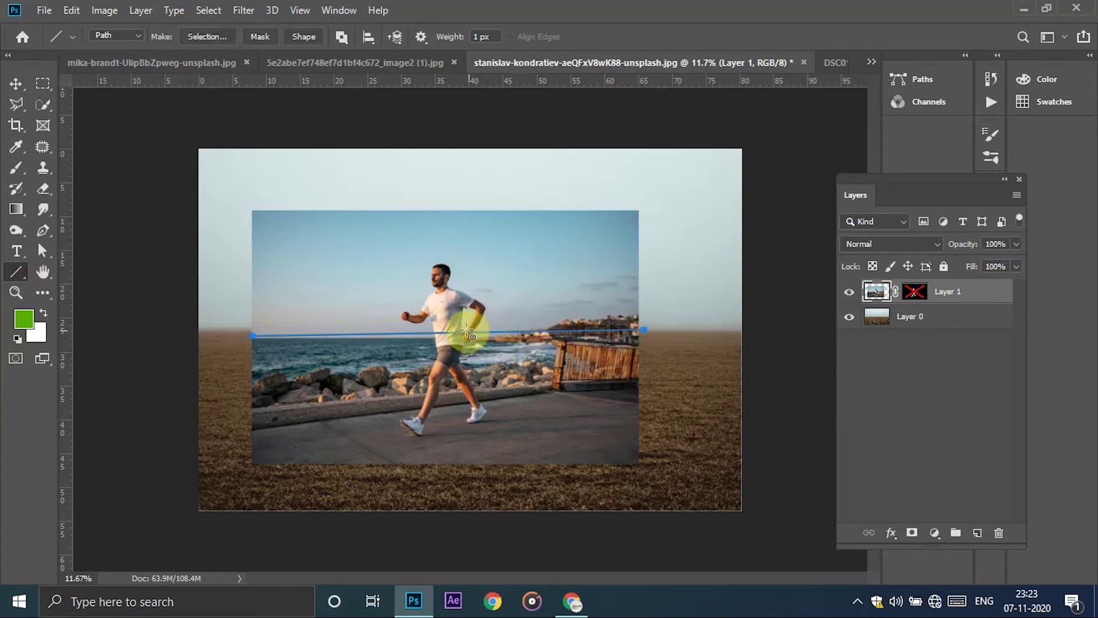
pyautogui.press('Escape')
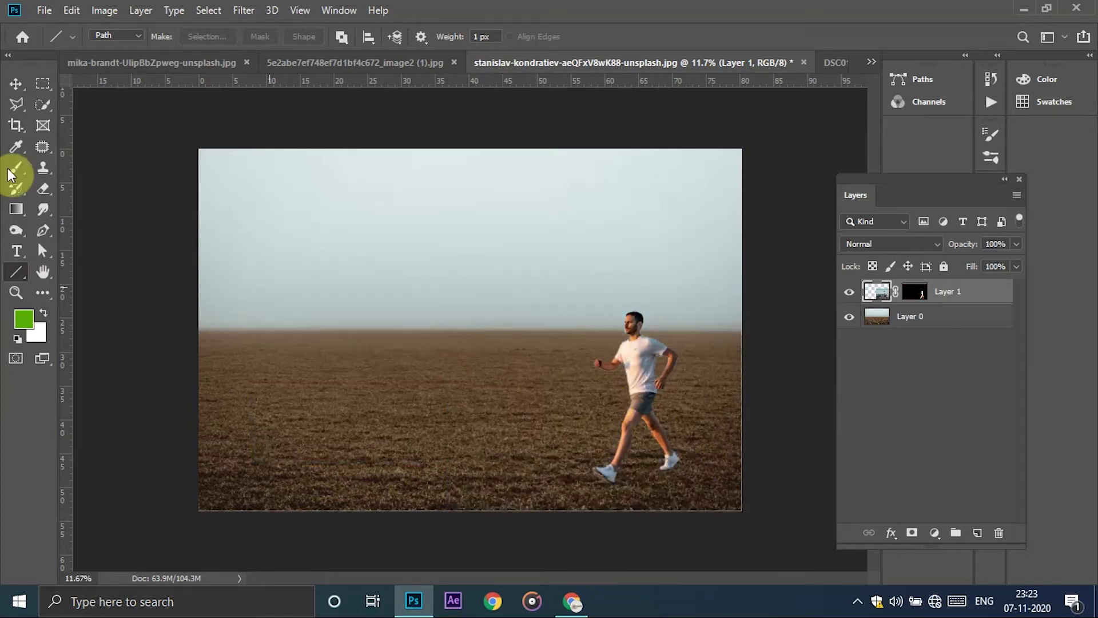
pyautogui.click(22, 83)
# - Toggle the field layer's visibility and move the runner straight up, then fit the view
pyautogui.click(183, 226)
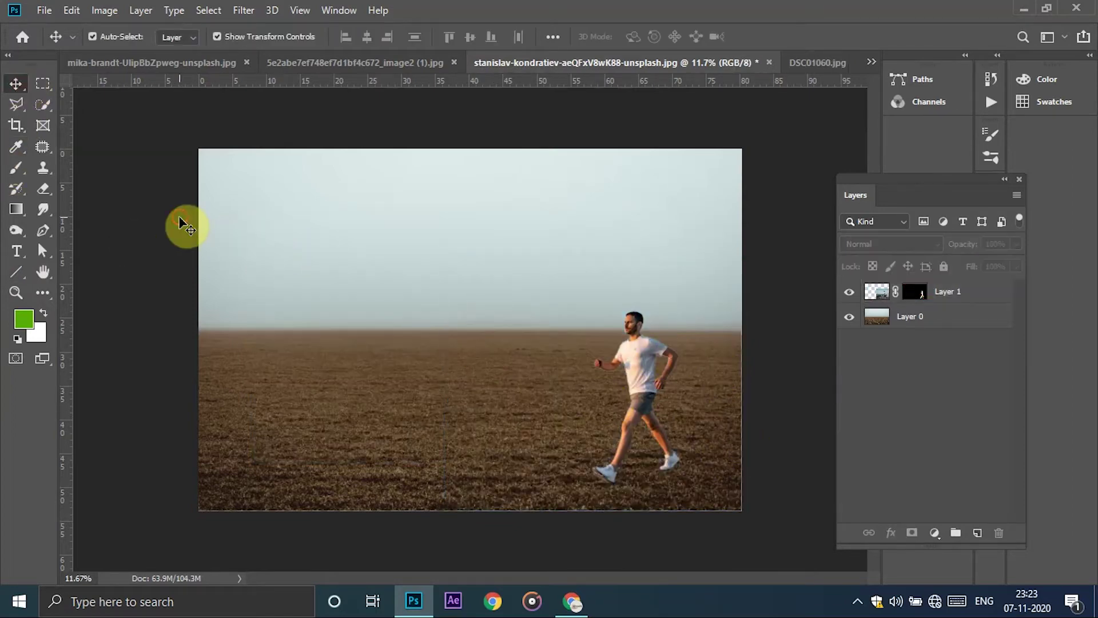
pyautogui.click(662, 392)
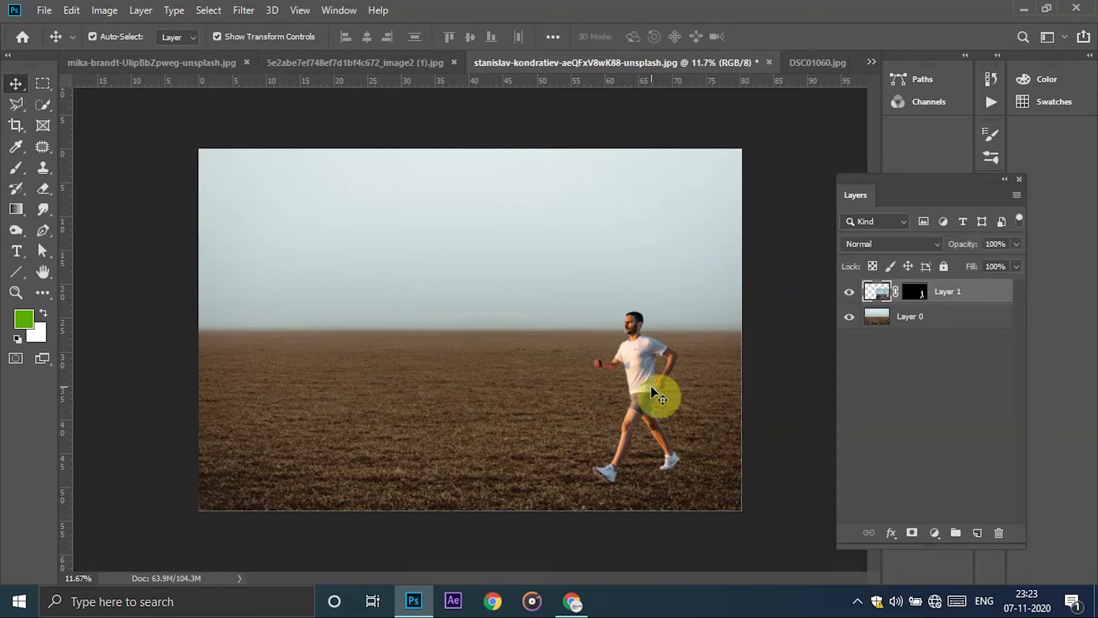
pyautogui.click(284, 229)
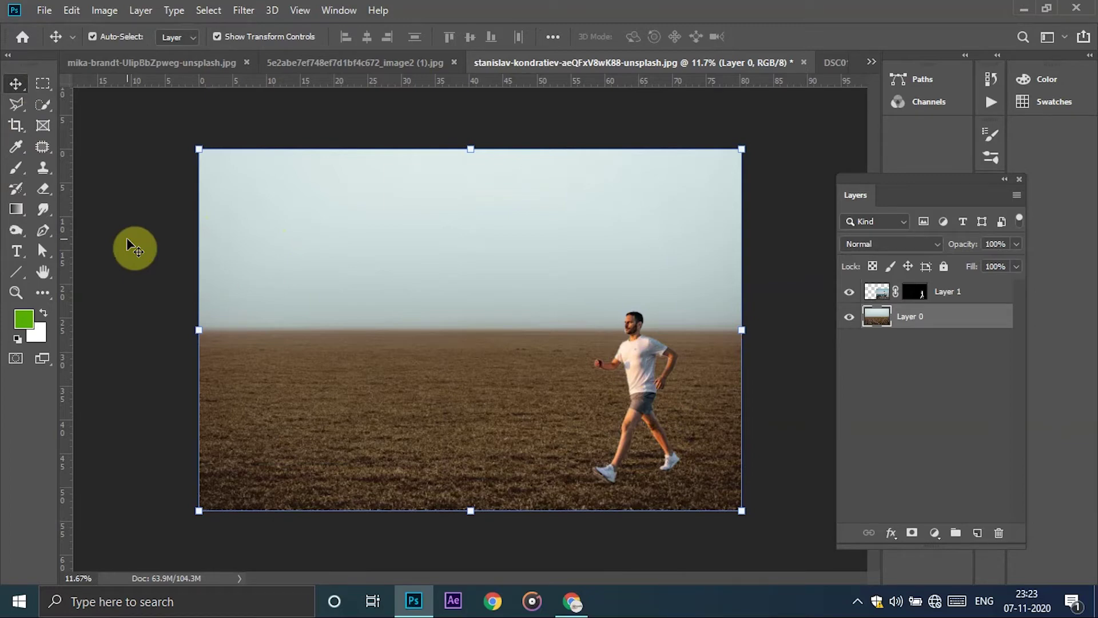
pyautogui.click(849, 318)
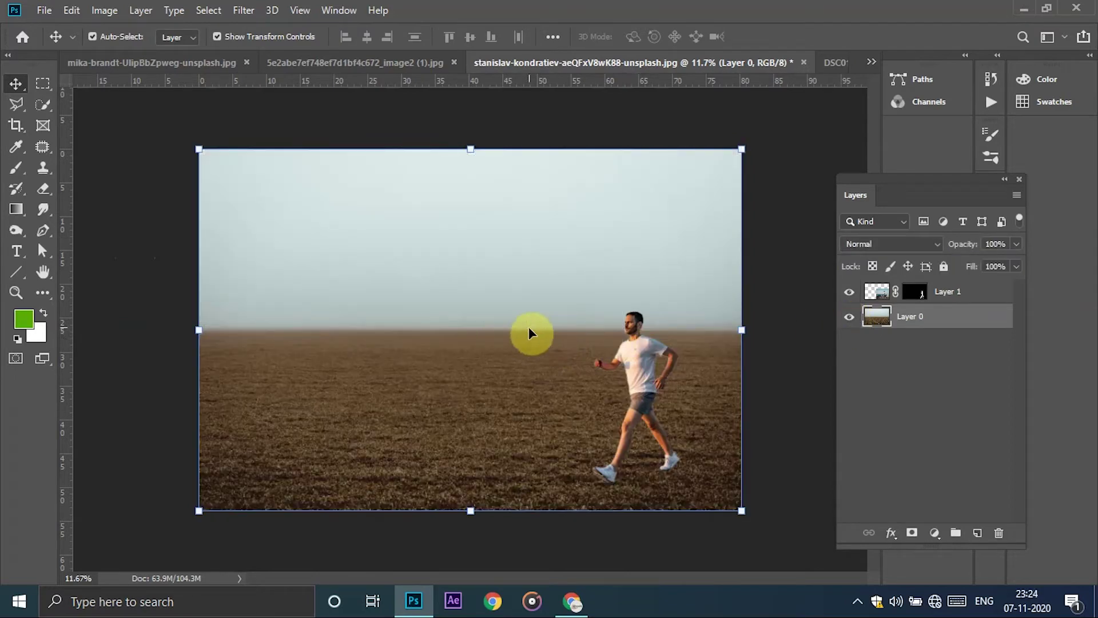
pyautogui.click(657, 382)
pyautogui.moveTo(657, 384); pyautogui.dragTo(660, 329)
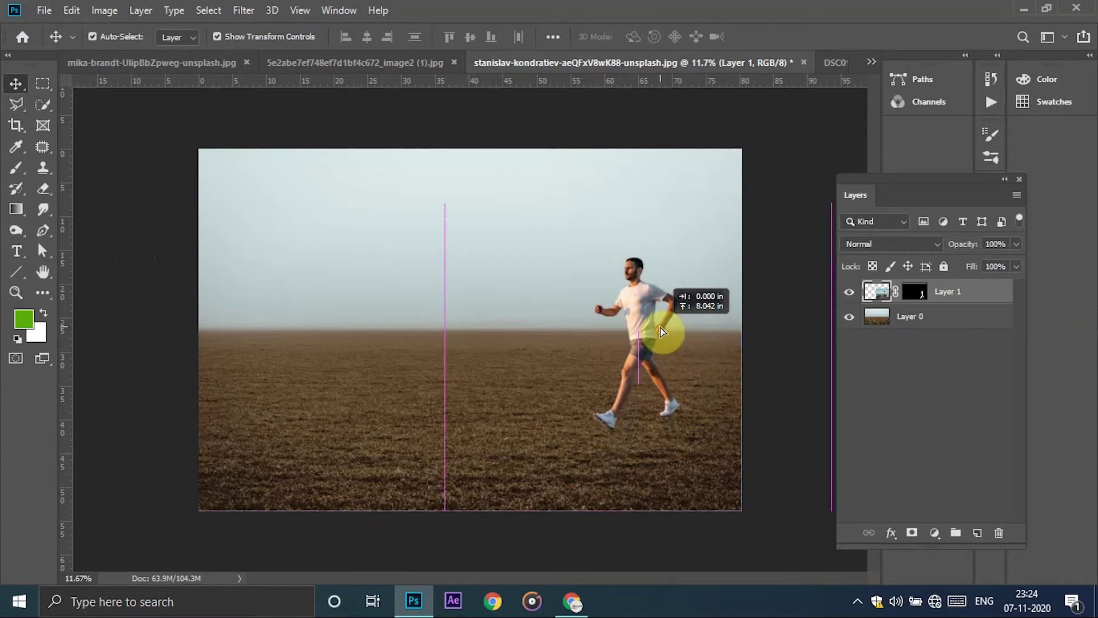
pyautogui.click(132, 249)
pyautogui.hotkey('ctrl', '-')
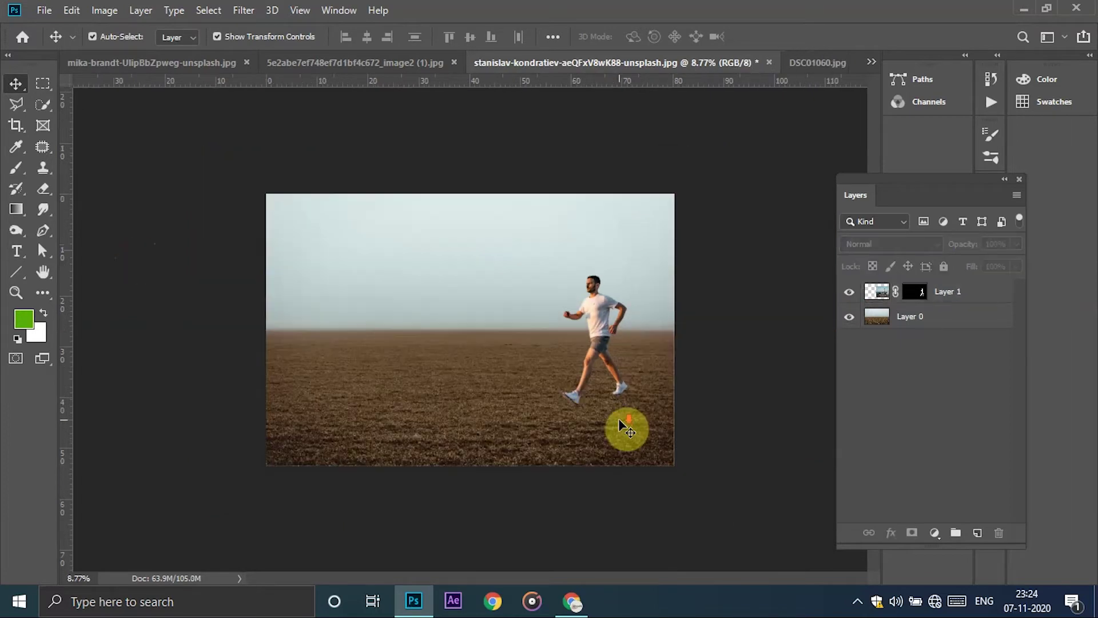
pyautogui.hotkey('ctrl', '0')
# - Move the runner into position and scale him to about 102%
pyautogui.click(653, 333)
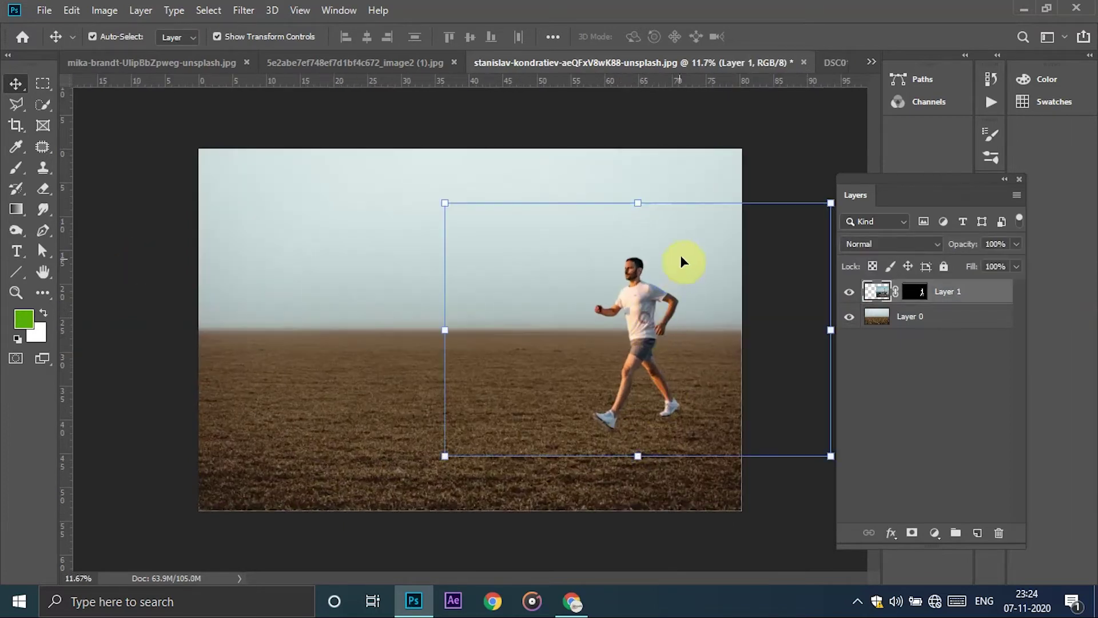
pyautogui.moveTo(664, 324); pyautogui.dragTo(668, 332)
pyautogui.moveTo(470, 201); pyautogui.dragTo(461, 198)
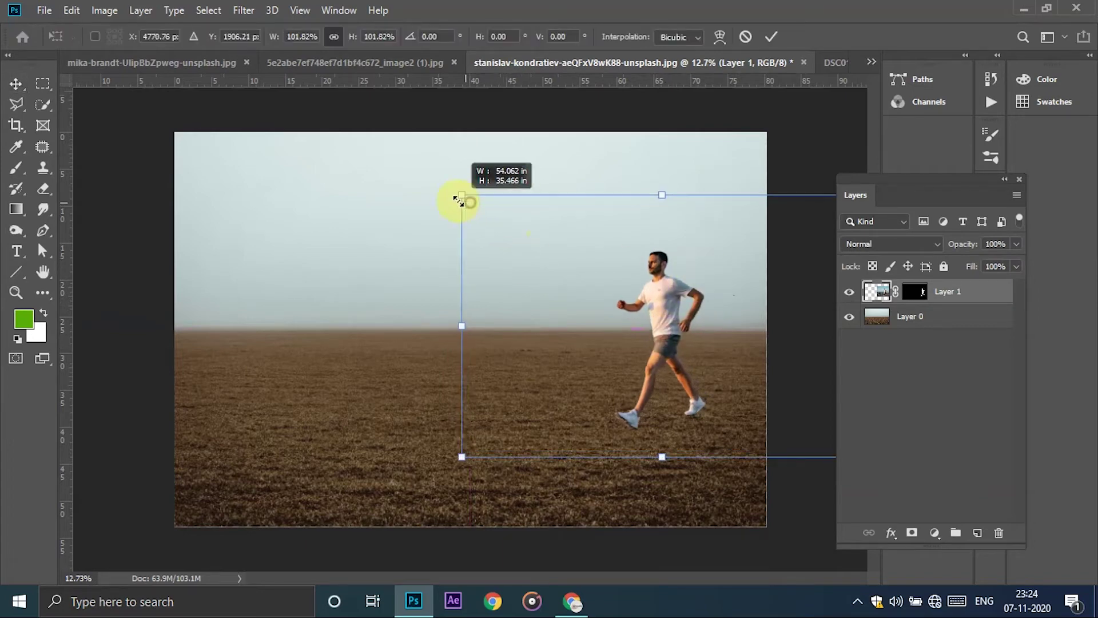
pyautogui.moveTo(679, 322)
pyautogui.mouseDown()
pyautogui.moveTo(675, 332)
pyautogui.moveTo(674, 322)
pyautogui.mouseUp()
pyautogui.press('Return')
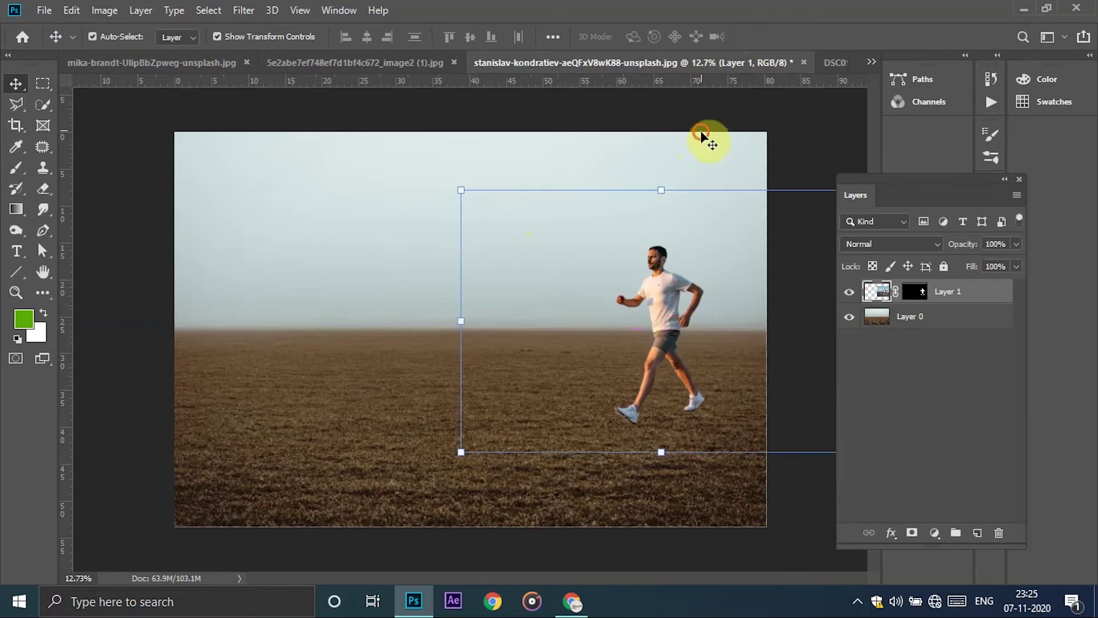
# - Shrink the runner to about 87% and move him left toward the field's centre
pyautogui.click(667, 309)
pyautogui.scroll(-1, 667, 312)
pyautogui.click(750, 431)
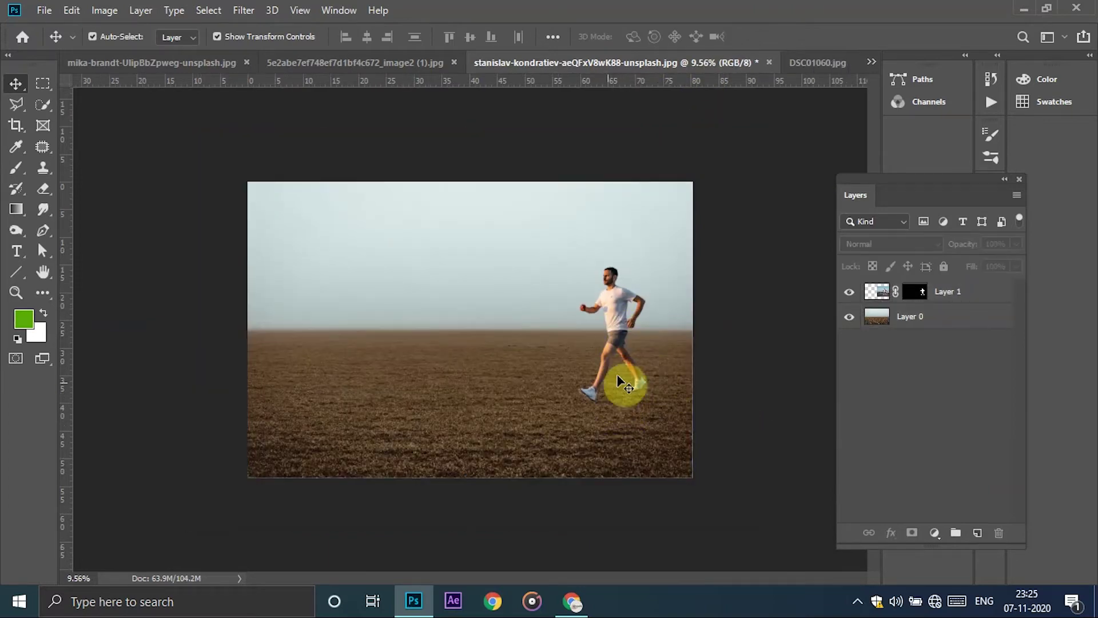
pyautogui.click(613, 302)
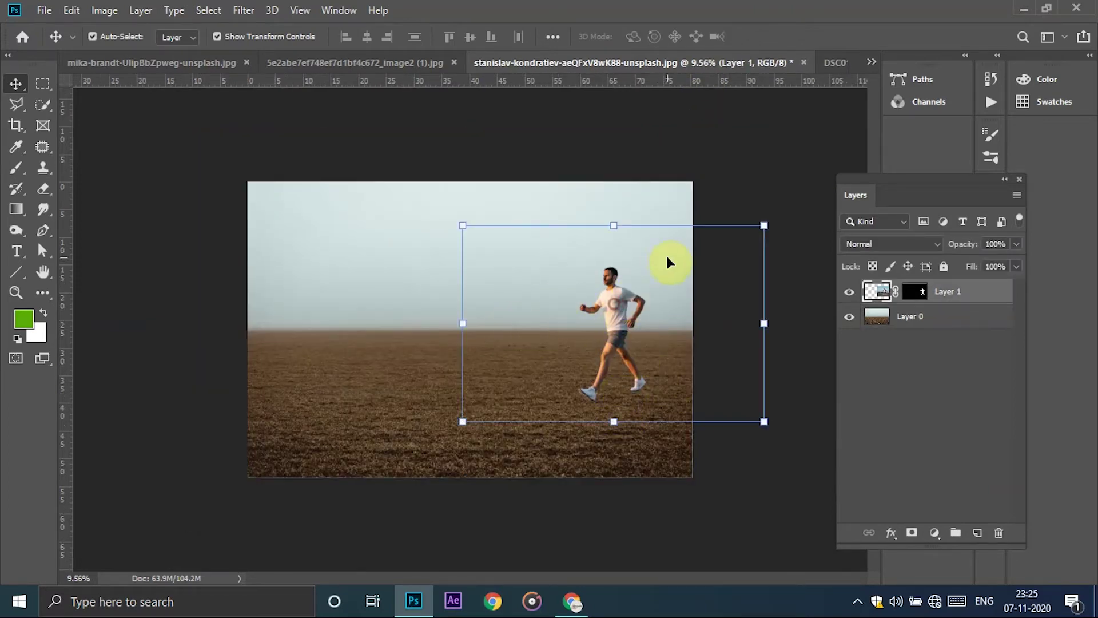
pyautogui.click(462, 211)
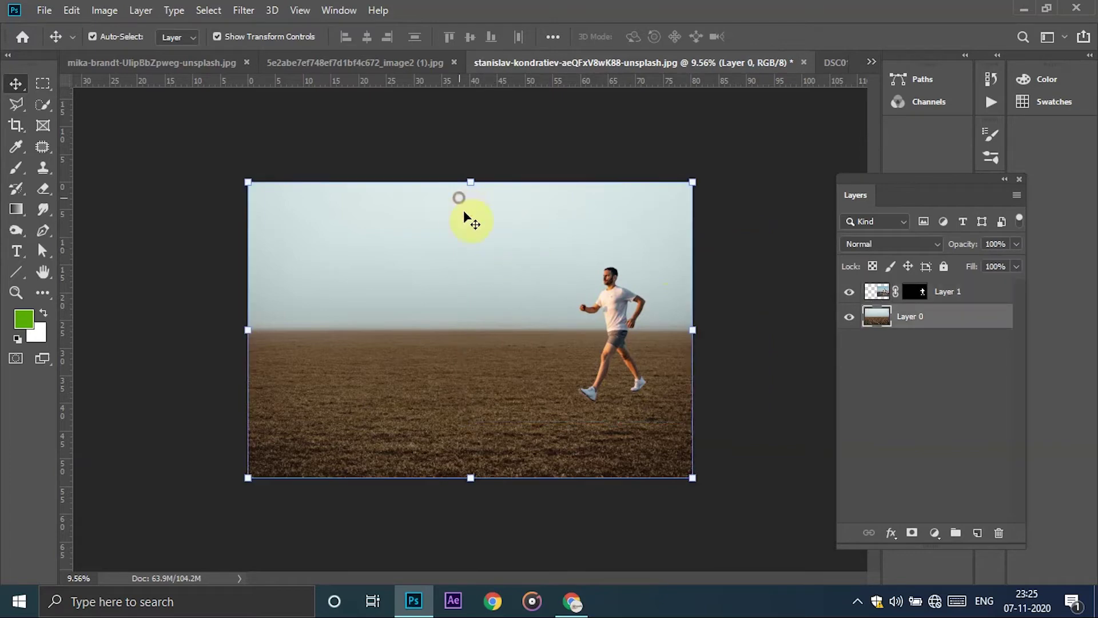
pyautogui.click(643, 330)
pyautogui.moveTo(763, 224)
pyautogui.mouseDown()
pyautogui.moveTo(747, 250)
pyautogui.moveTo(732, 244)
pyautogui.mouseUp()
pyautogui.moveTo(602, 331); pyautogui.dragTo(600, 330)
pyautogui.scroll(2, 615, 328)
pyautogui.scroll(1, 396, 331)
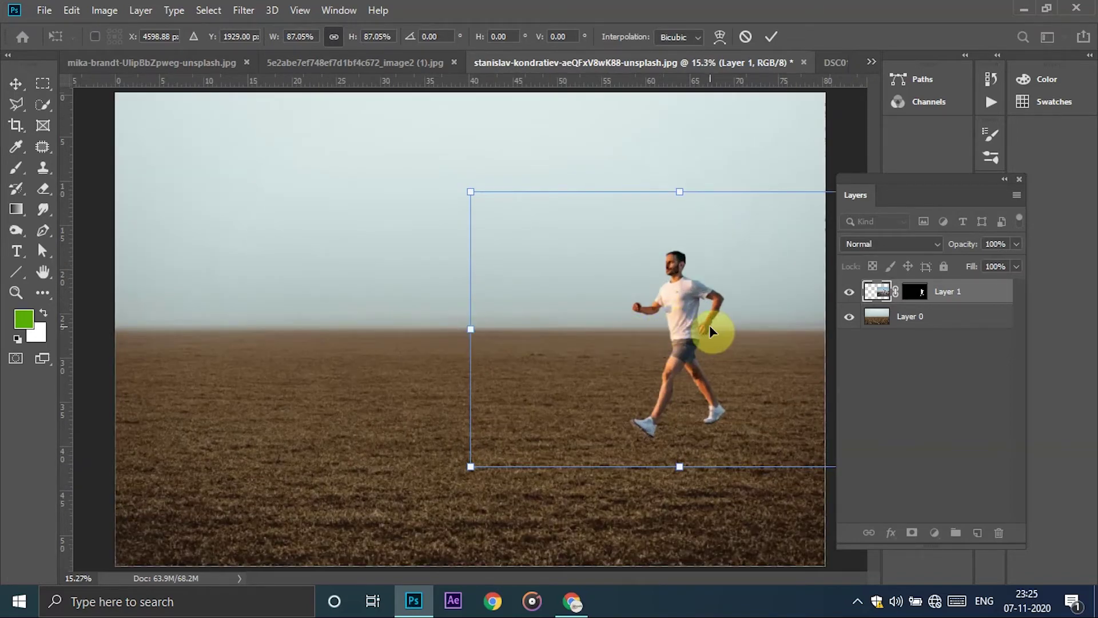
pyautogui.moveTo(709, 325); pyautogui.dragTo(487, 325)
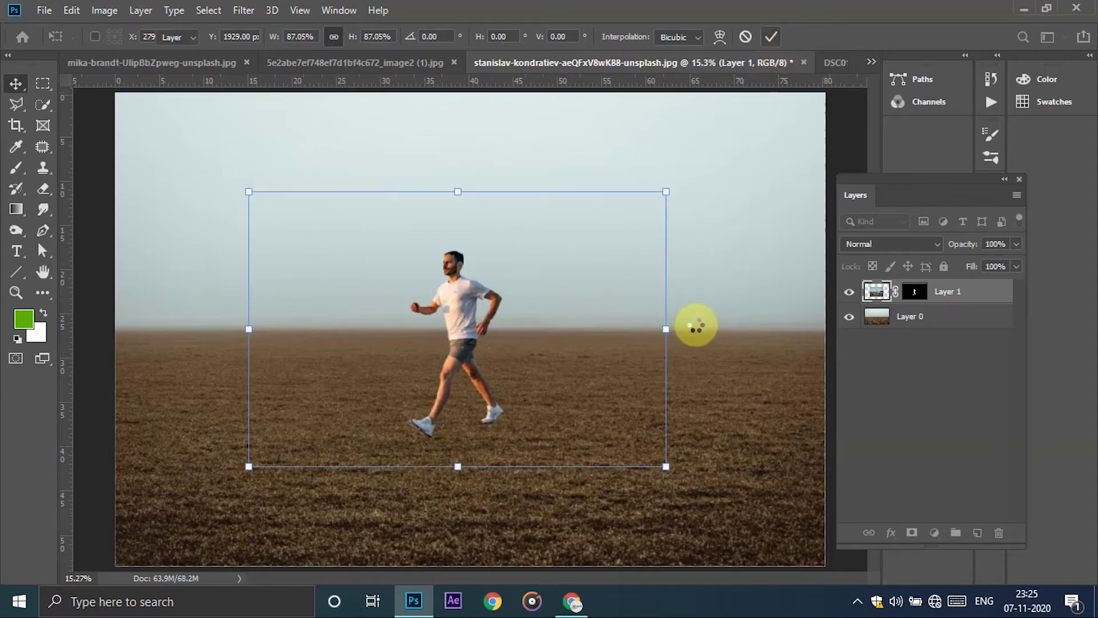
pyautogui.press('Return')
# - Nudge the runner up and slightly right, undoing an accidental field background shift
pyautogui.scroll(-2, 217, 312)
pyautogui.moveTo(475, 314)
pyautogui.mouseDown()
pyautogui.moveTo(451, 279)
pyautogui.moveTo(495, 382)
pyautogui.moveTo(527, 338)
pyautogui.mouseUp()
pyautogui.click(720, 307)
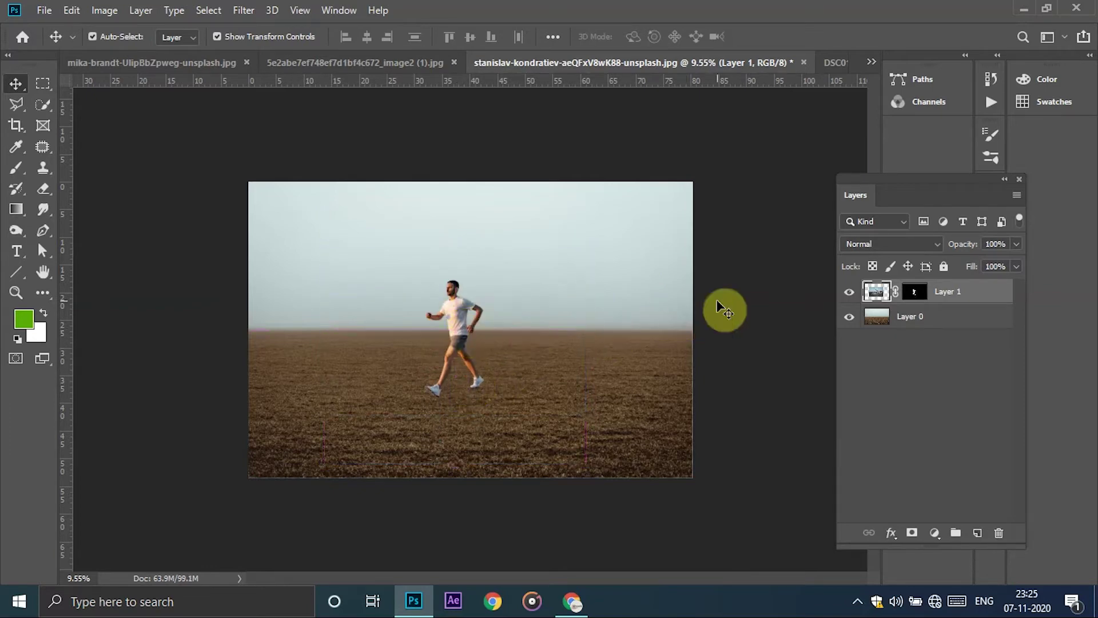
pyautogui.scroll(3, 479, 327)
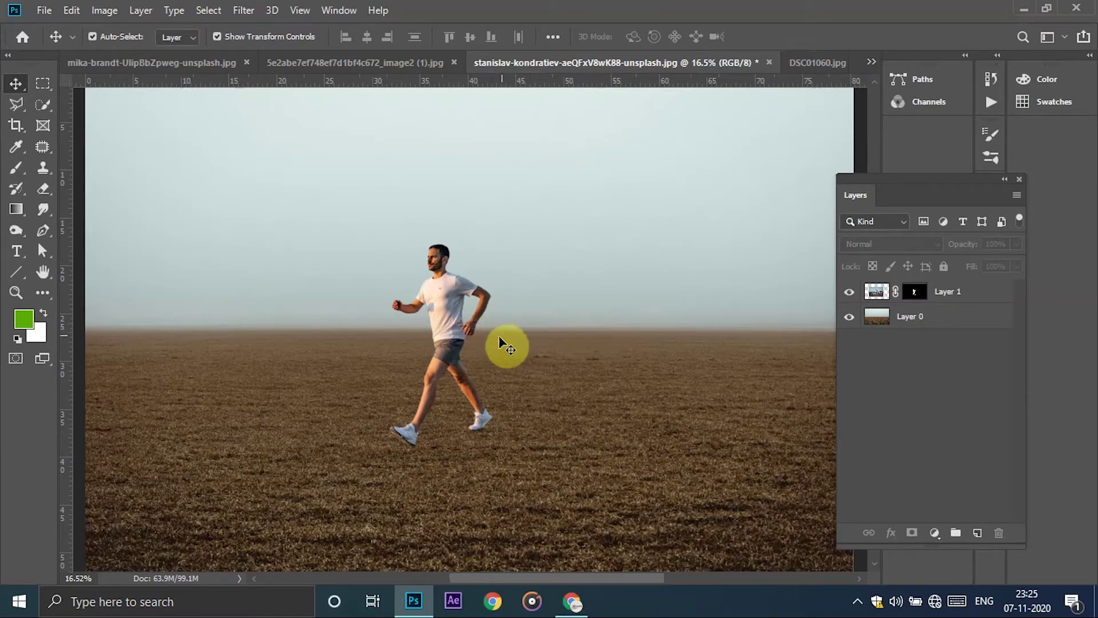
pyautogui.moveTo(448, 333); pyautogui.dragTo(498, 333)
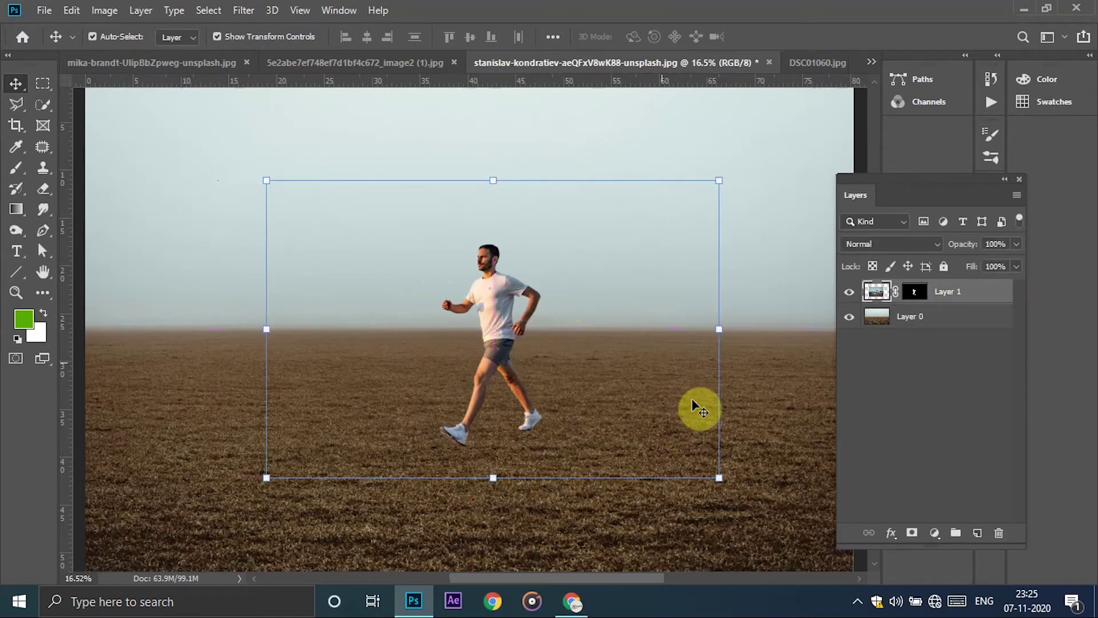
pyautogui.click(692, 402)
pyautogui.scroll(-3, 712, 400)
pyautogui.moveTo(472, 330)
pyautogui.mouseDown()
pyautogui.moveTo(567, 335)
pyautogui.moveTo(606, 324)
pyautogui.mouseUp()
pyautogui.hotkey('ctrl', 'z')
# - Move the runner right and enlarge him to about 123%
pyautogui.click(537, 324)
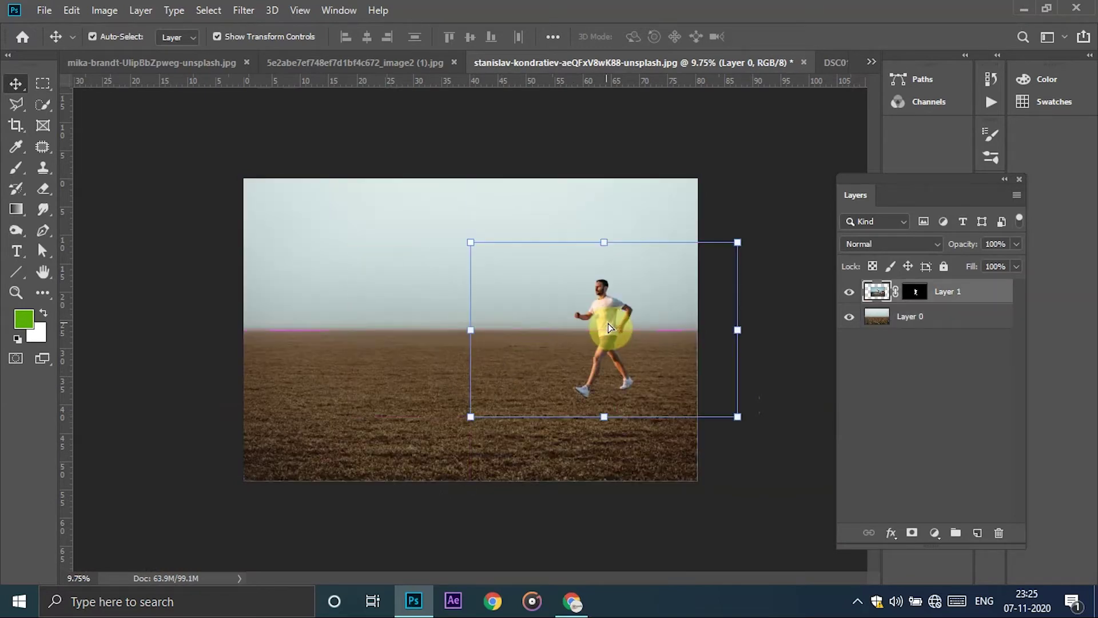
pyautogui.moveTo(741, 330); pyautogui.dragTo(760, 329)
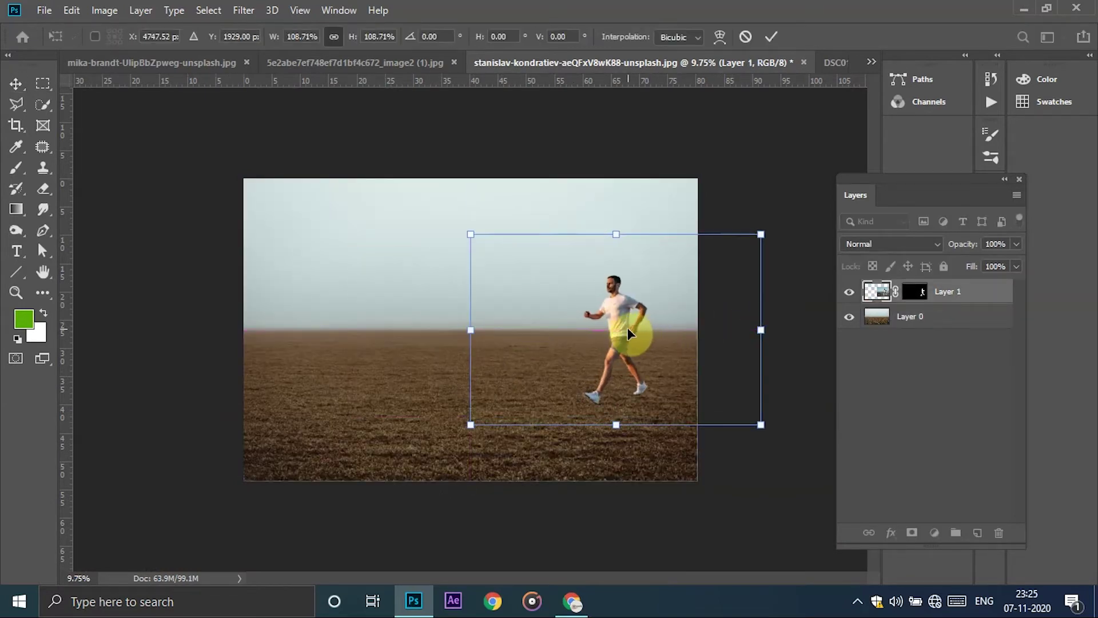
pyautogui.moveTo(762, 330); pyautogui.dragTo(799, 331)
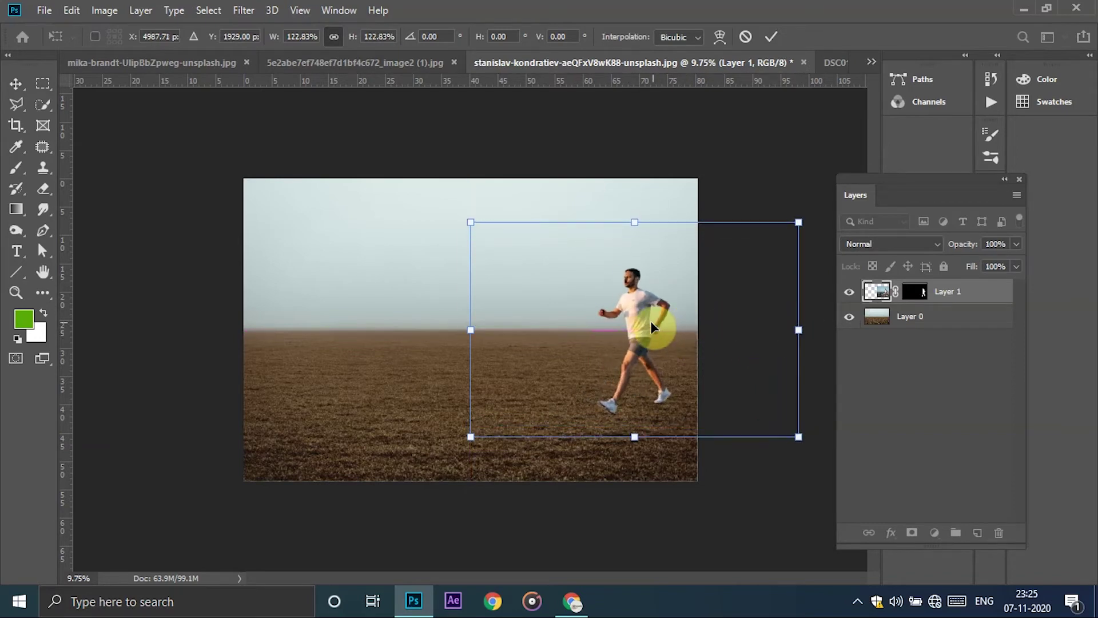
pyautogui.click(772, 37)
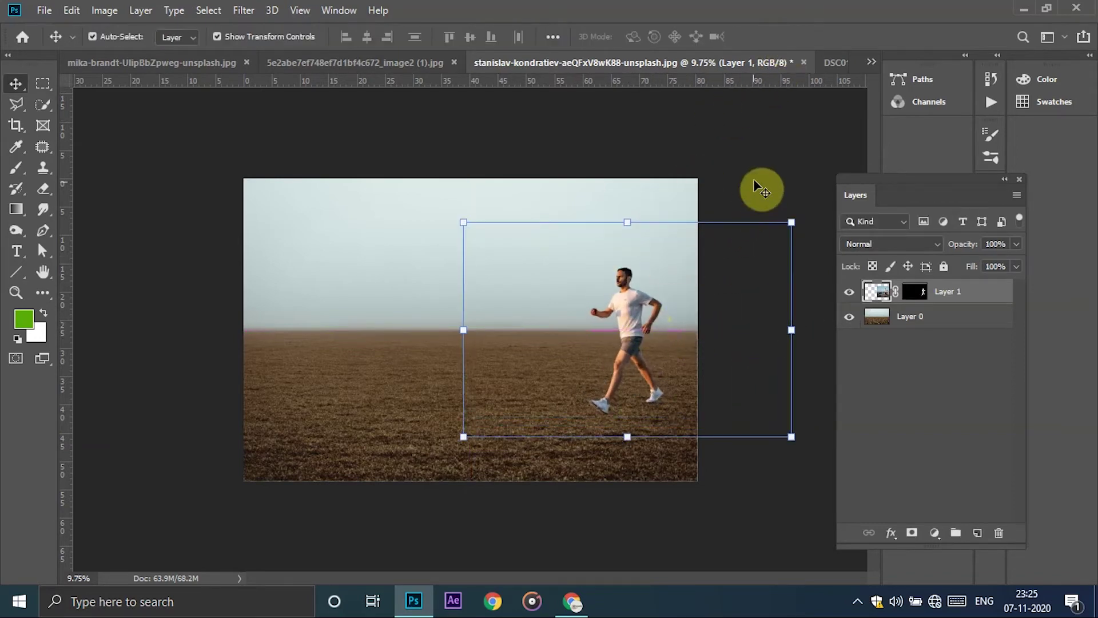
pyautogui.keyDown('alt'); pyautogui.scroll(1, 561, 250); pyautogui.keyUp('alt')
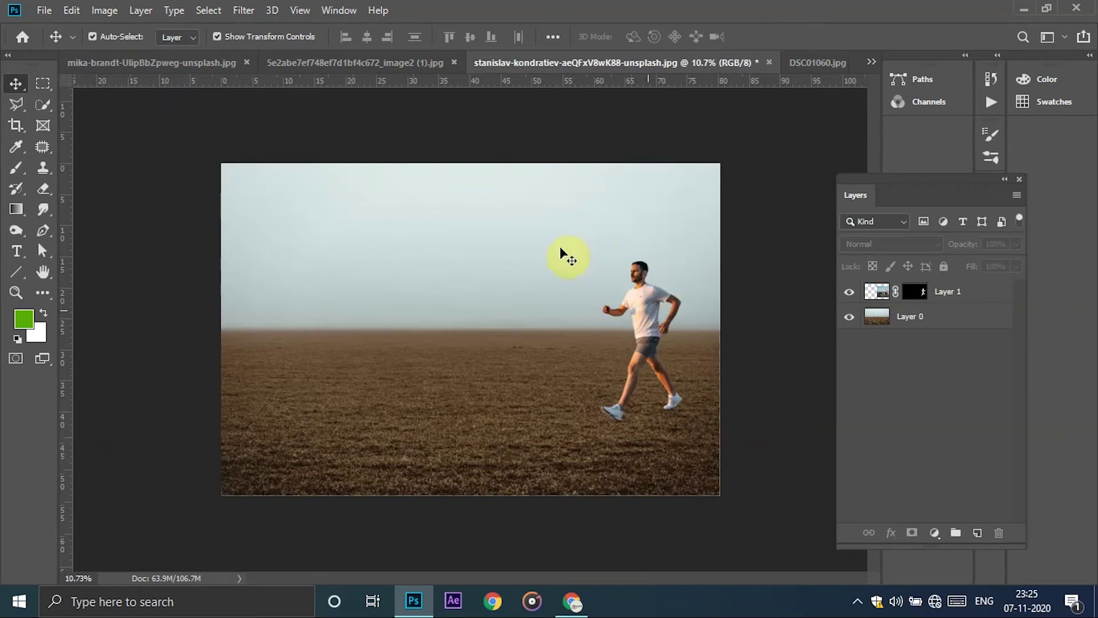
pyautogui.keyDown('alt'); pyautogui.scroll(-4, 652, 389); pyautogui.keyUp('alt')
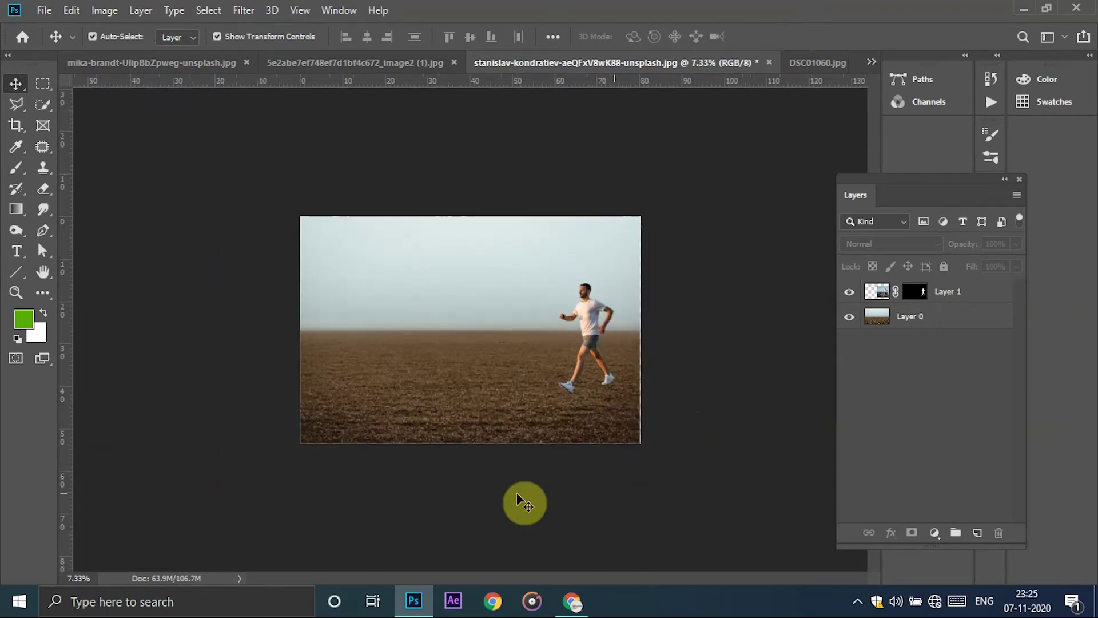
pyautogui.keyDown('alt'); pyautogui.scroll(1, 383, 356); pyautogui.keyUp('alt')
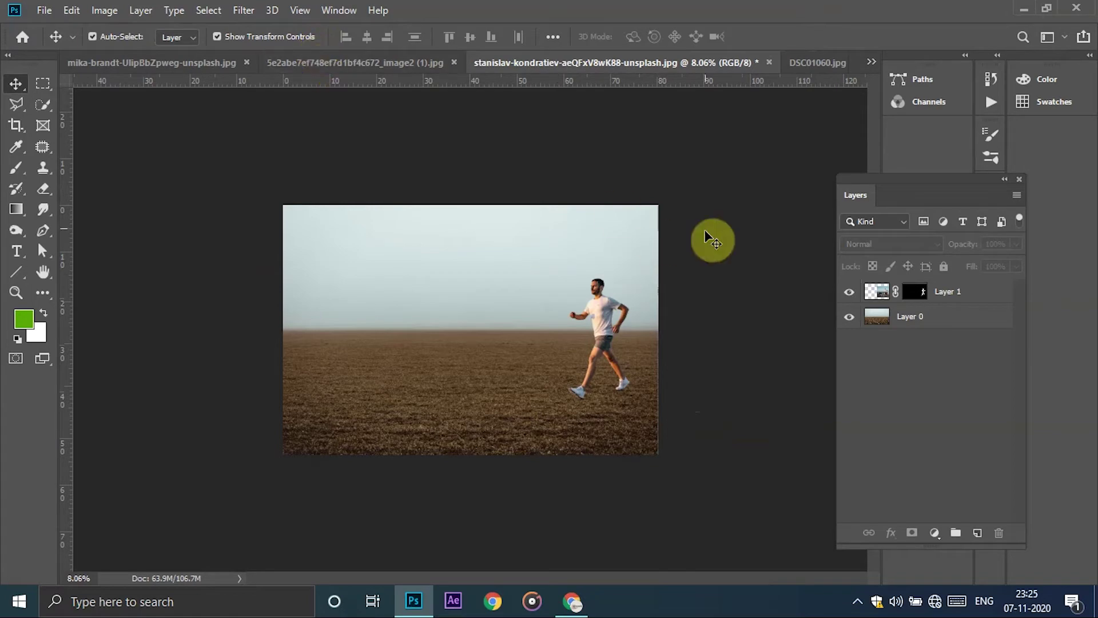
# - Enable the lion photo's layer mask, drag the lion into the field as Layer 2, and hide the runner
pyautogui.click(372, 64)
pyautogui.click(195, 63)
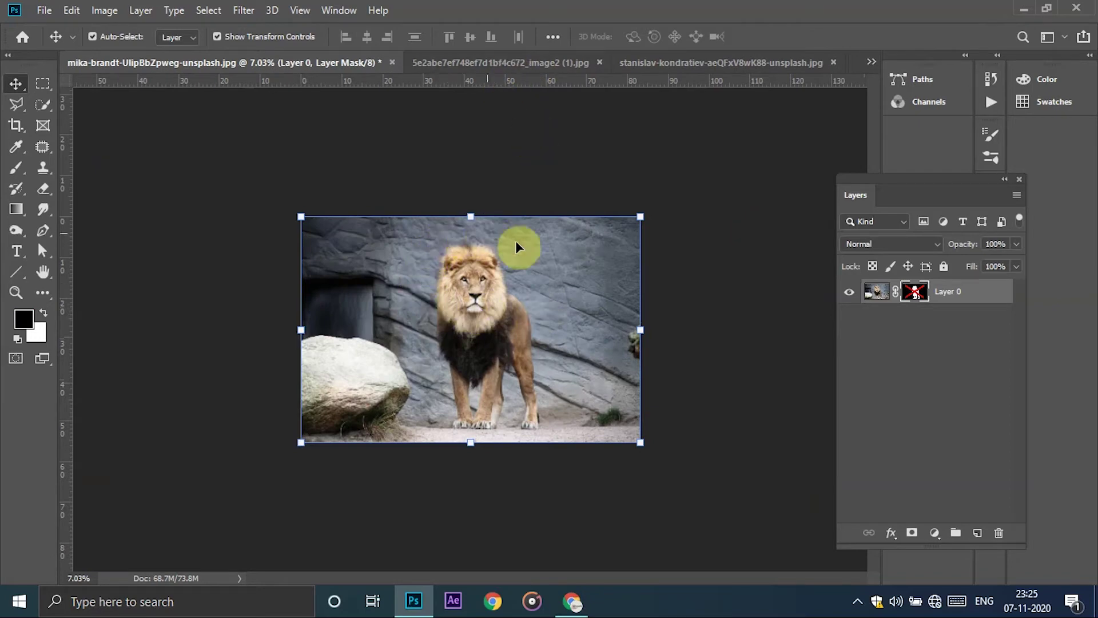
pyautogui.click(773, 64)
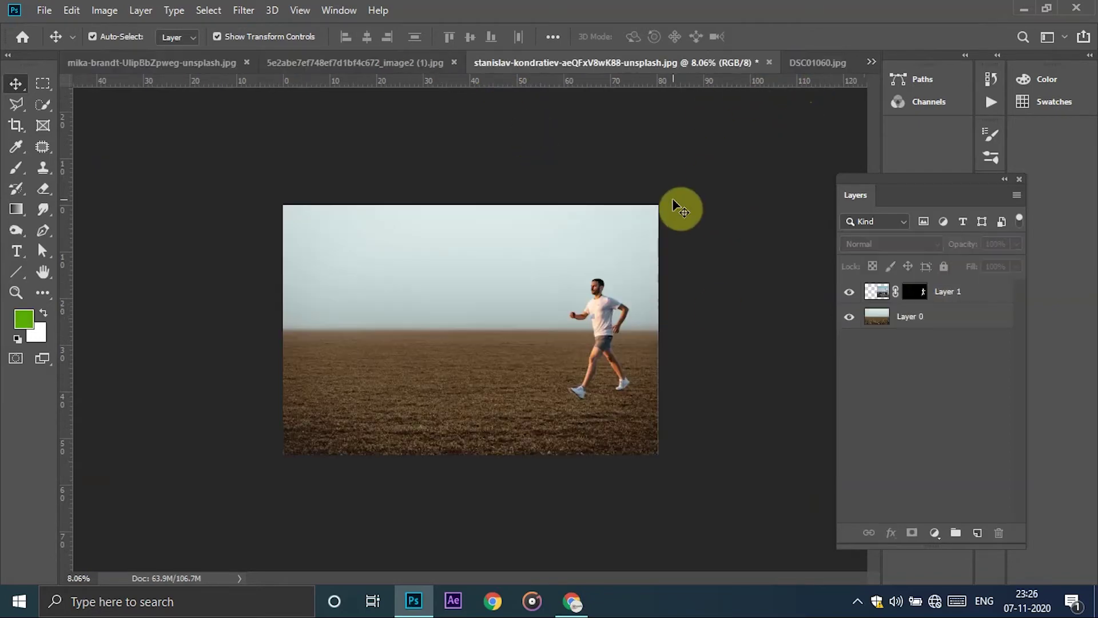
pyautogui.click(155, 64)
pyautogui.moveTo(553, 308); pyautogui.dragTo(568, 323)
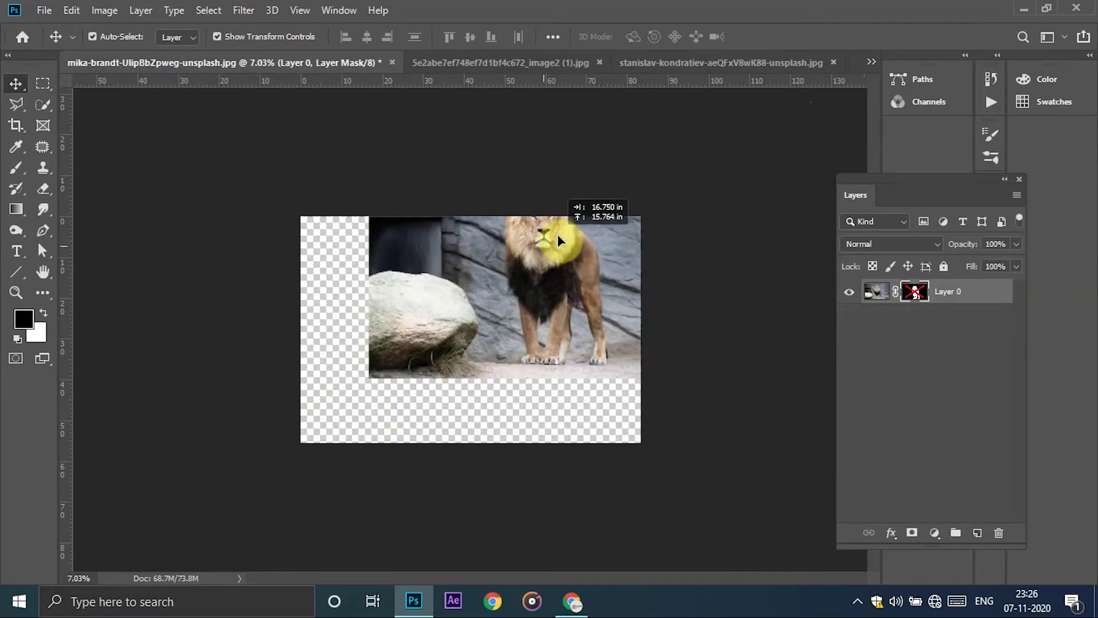
pyautogui.rightClick(922, 294)
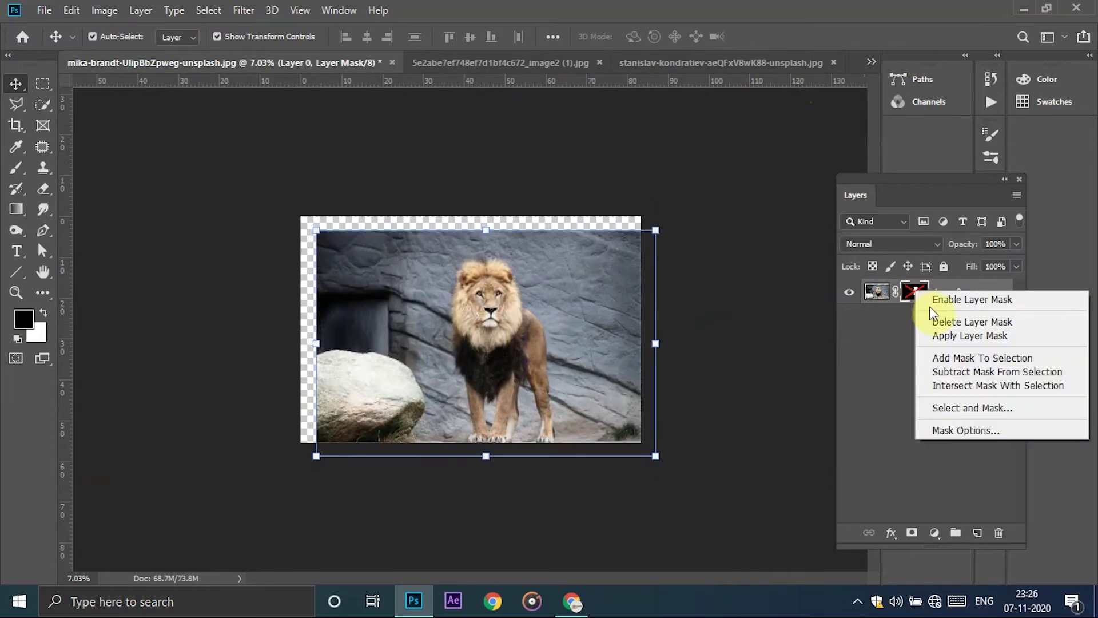
pyautogui.click(942, 301)
pyautogui.moveTo(530, 317)
pyautogui.mouseDown()
pyautogui.moveTo(691, 67)
pyautogui.moveTo(472, 251)
pyautogui.mouseUp()
pyautogui.click(849, 321)
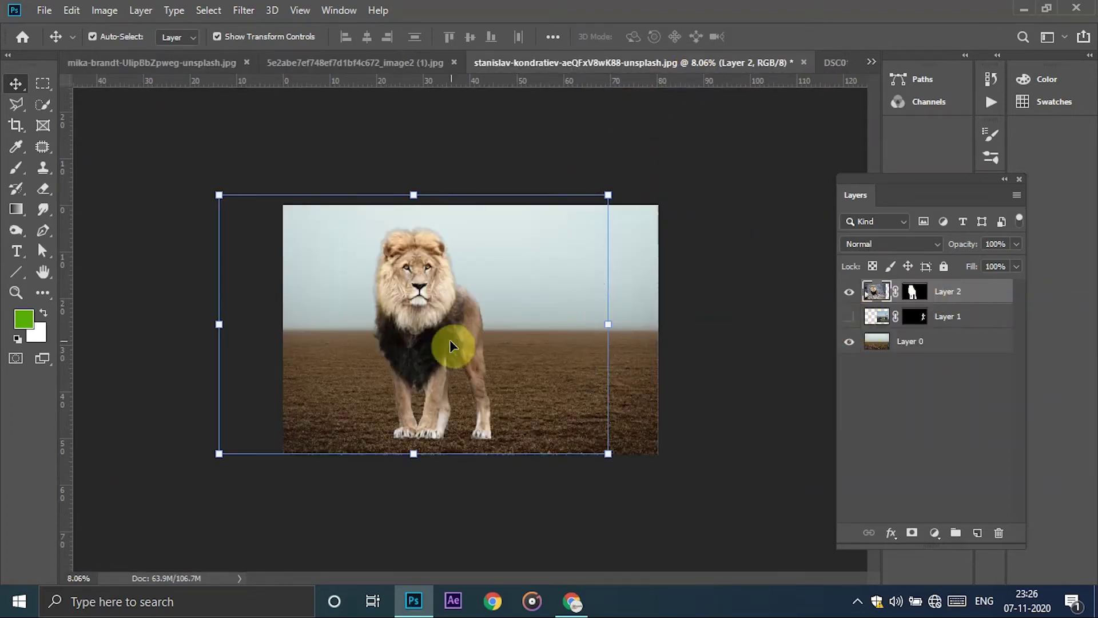
# - In the lion photo, reset default black and white colours and disable its layer mask
pyautogui.click(202, 63)
pyautogui.press('d')
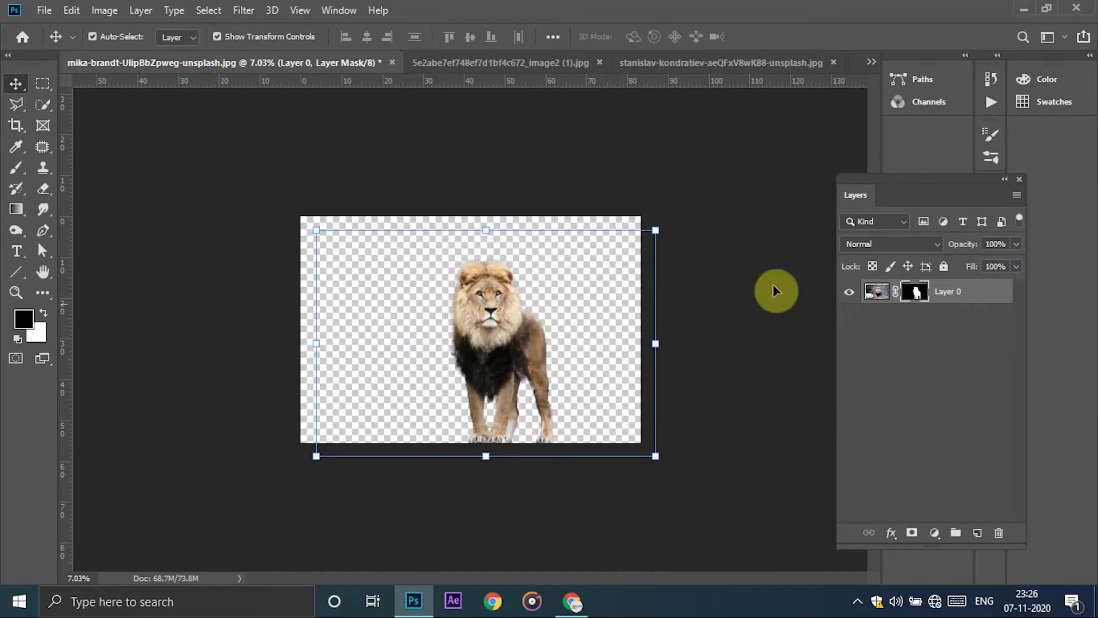
pyautogui.rightClick(918, 292)
pyautogui.click(960, 302)
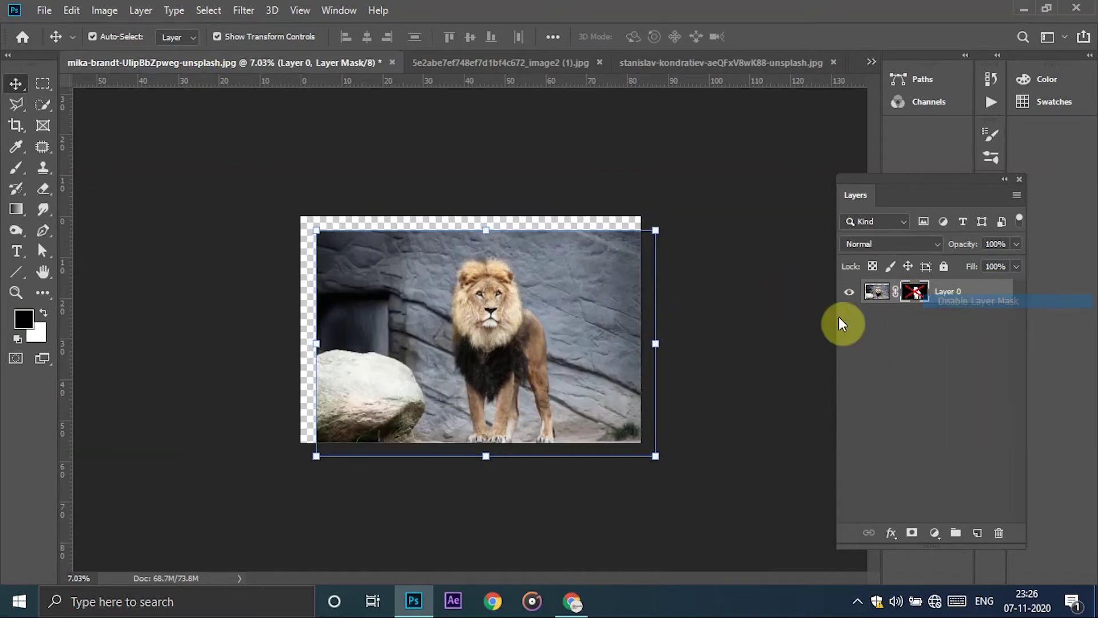
pyautogui.moveTo(478, 331); pyautogui.dragTo(463, 318)
pyautogui.click(712, 321)
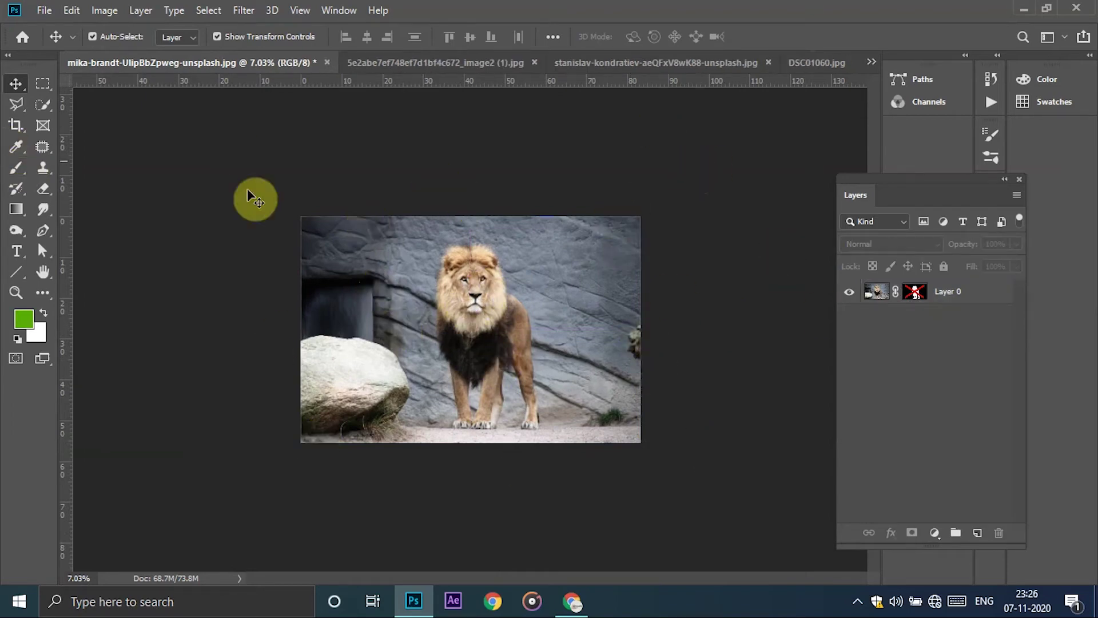
pyautogui.scroll(1, 526, 471)
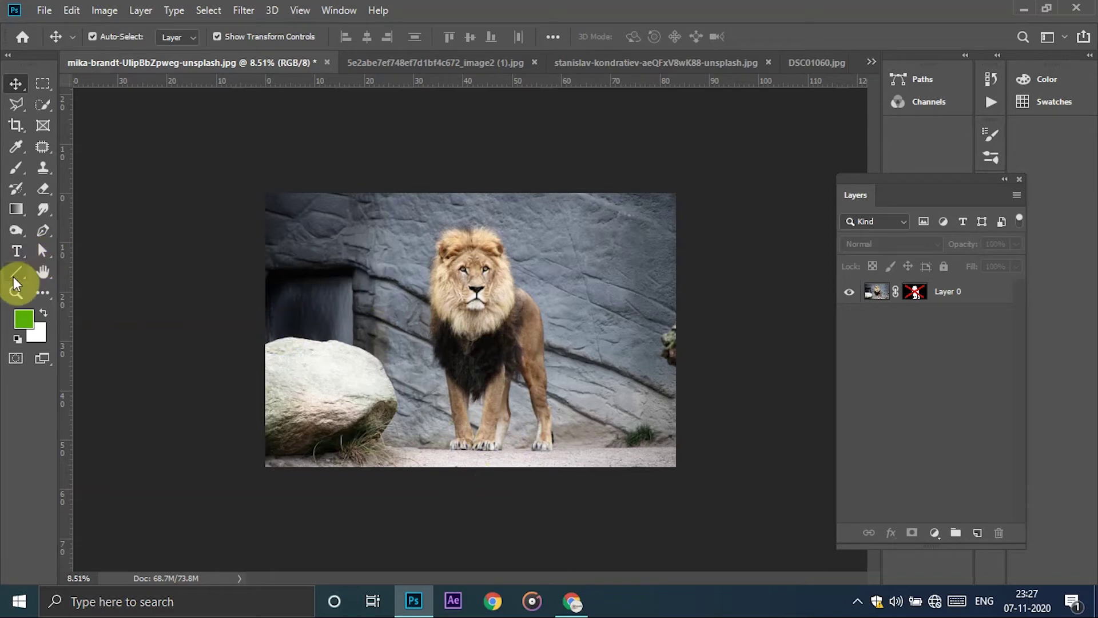
# - Draw four straight guide lines across the lion photo, including one through its face and one at rock height
pyautogui.moveTo(265, 330); pyautogui.dragTo(717, 322)
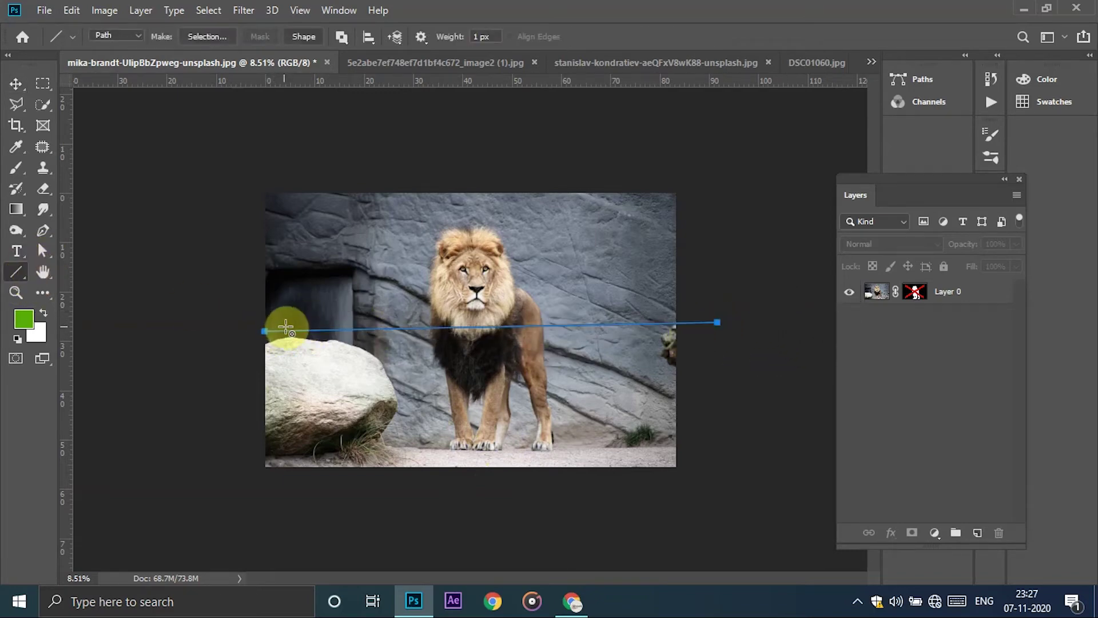
pyautogui.moveTo(444, 272)
pyautogui.mouseDown()
pyautogui.moveTo(522, 292)
pyautogui.moveTo(544, 267)
pyautogui.moveTo(541, 284)
pyautogui.mouseUp()
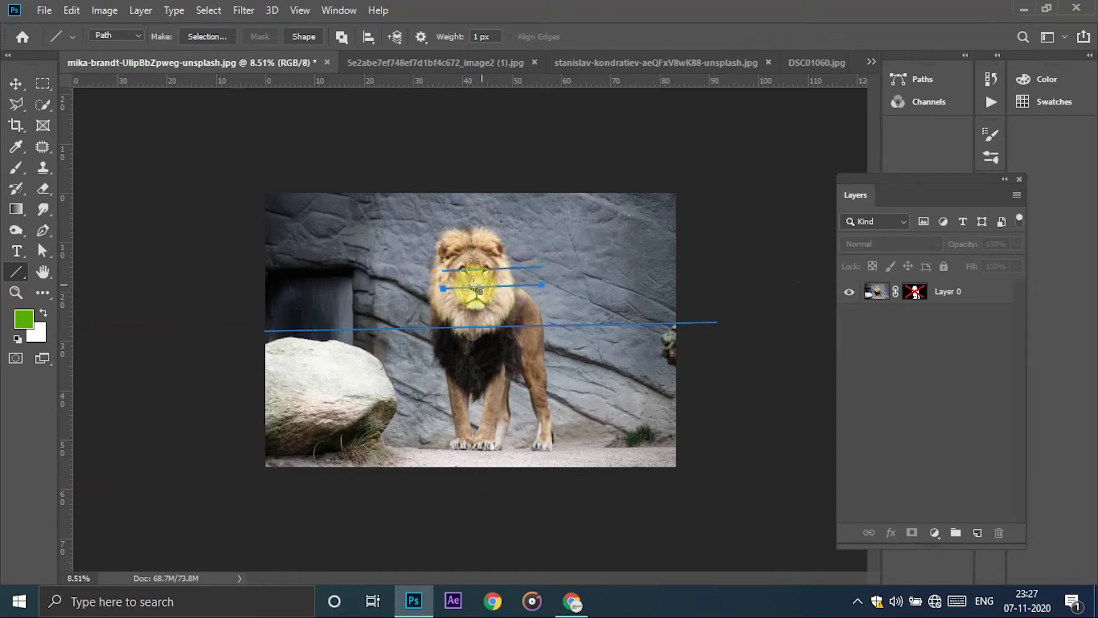
pyautogui.click(15, 84)
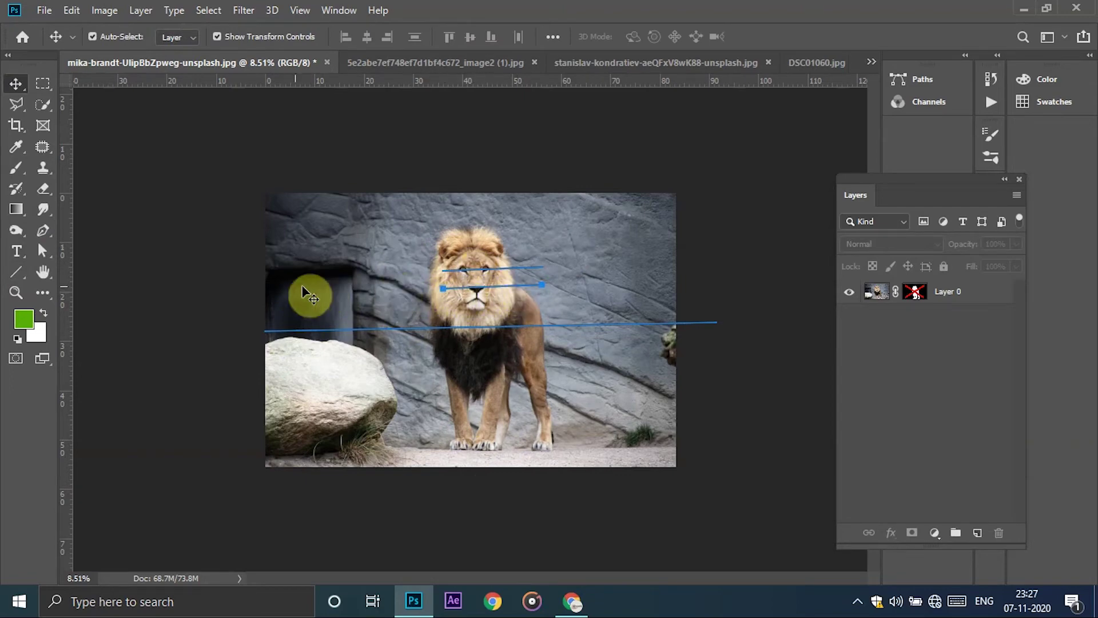
pyautogui.click(16, 273)
pyautogui.moveTo(256, 280); pyautogui.dragTo(809, 272)
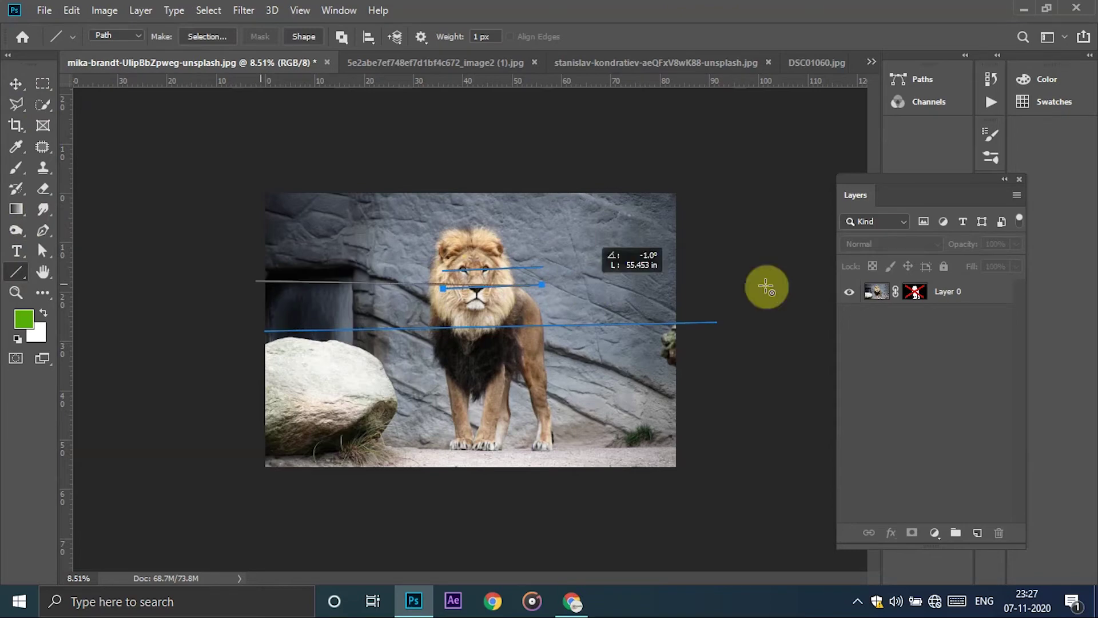
pyautogui.moveTo(755, 319); pyautogui.dragTo(748, 280)
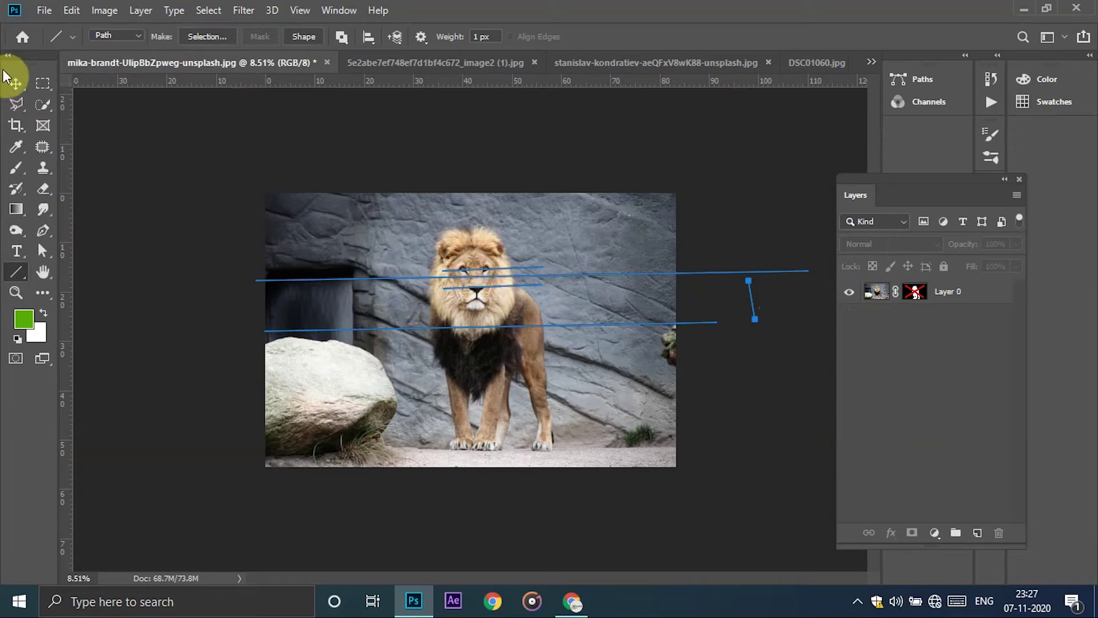
pyautogui.click(15, 84)
pyautogui.rightClick(915, 292)
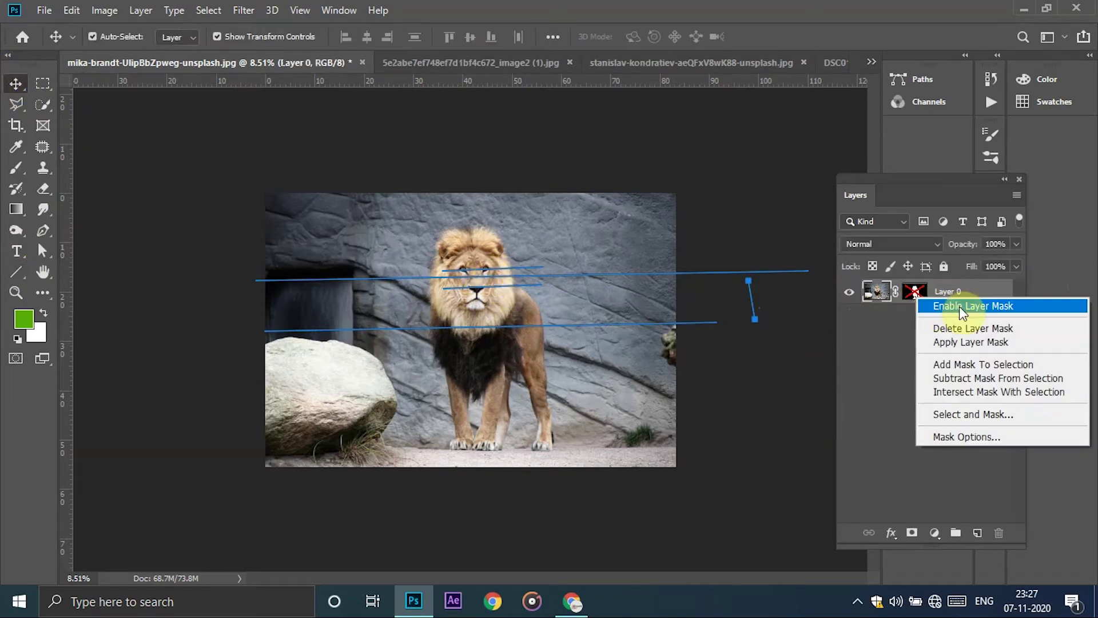
# - Re-enable the lion's mask, drag it into the field as Layer 3, and hide Layer 2
pyautogui.click(959, 307)
pyautogui.moveTo(478, 258); pyautogui.dragTo(665, 74)
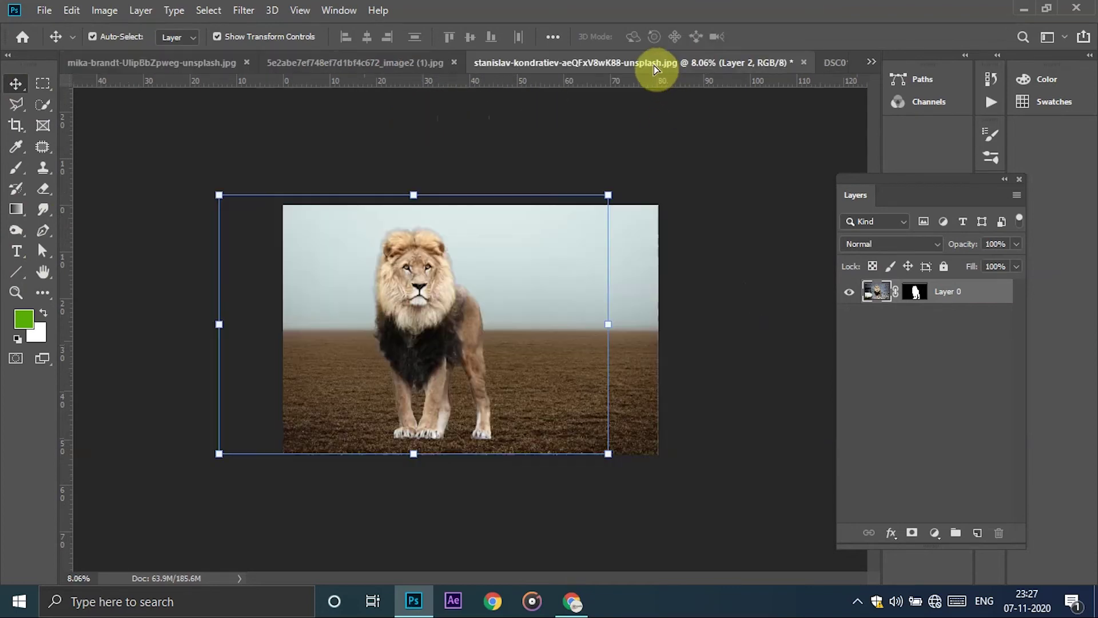
pyautogui.moveTo(665, 75); pyautogui.dragTo(451, 300)
pyautogui.moveTo(527, 312); pyautogui.dragTo(728, 337)
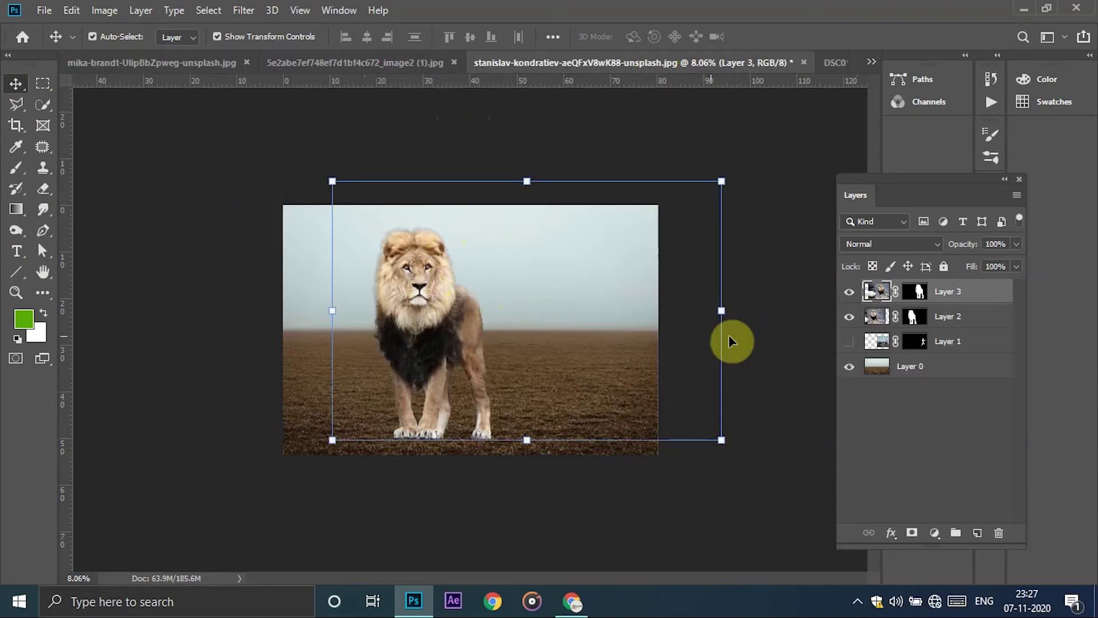
pyautogui.click(848, 316)
pyautogui.moveTo(535, 284); pyautogui.dragTo(522, 290)
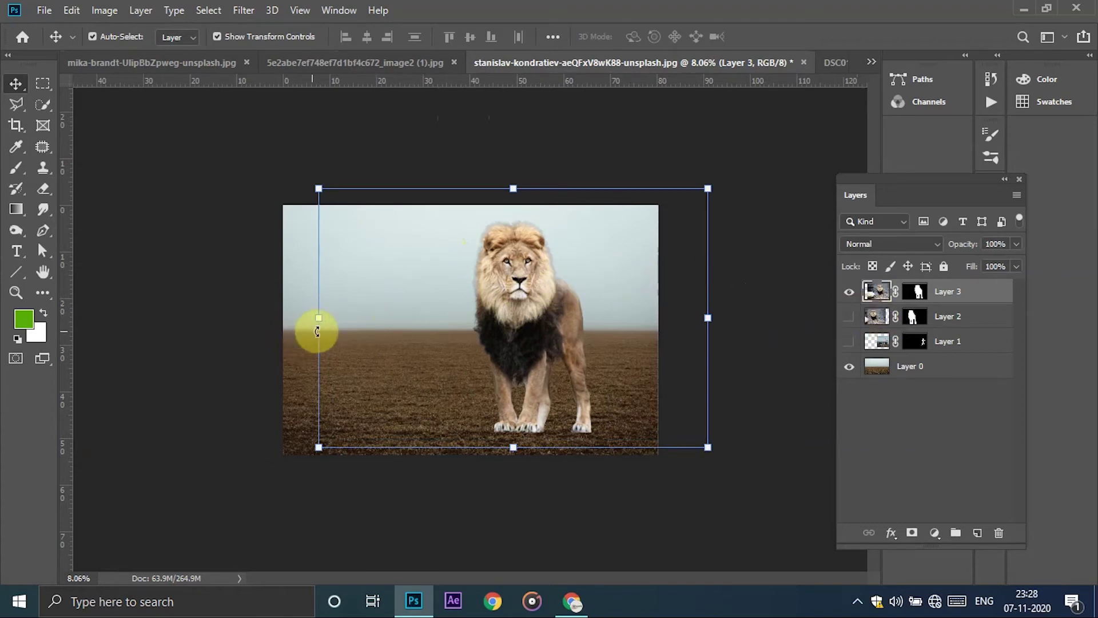
pyautogui.click(270, 317)
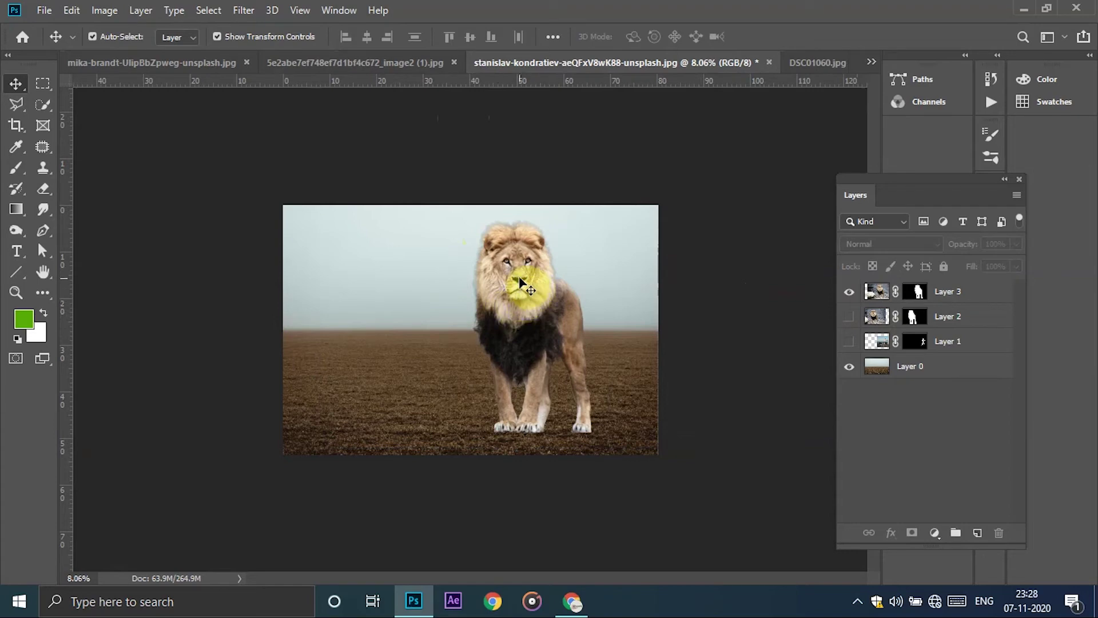
# - Shrink the Layer 3 lion to about 54% and place it on the field's right side
pyautogui.moveTo(520, 283); pyautogui.dragTo(468, 289)
pyautogui.moveTo(657, 205)
pyautogui.mouseDown()
pyautogui.moveTo(624, 250)
pyautogui.moveTo(541, 314)
pyautogui.mouseUp()
pyautogui.moveTo(441, 343); pyautogui.dragTo(544, 327)
pyautogui.moveTo(625, 284)
pyautogui.mouseDown()
pyautogui.moveTo(571, 335)
pyautogui.moveTo(571, 350)
pyautogui.mouseUp()
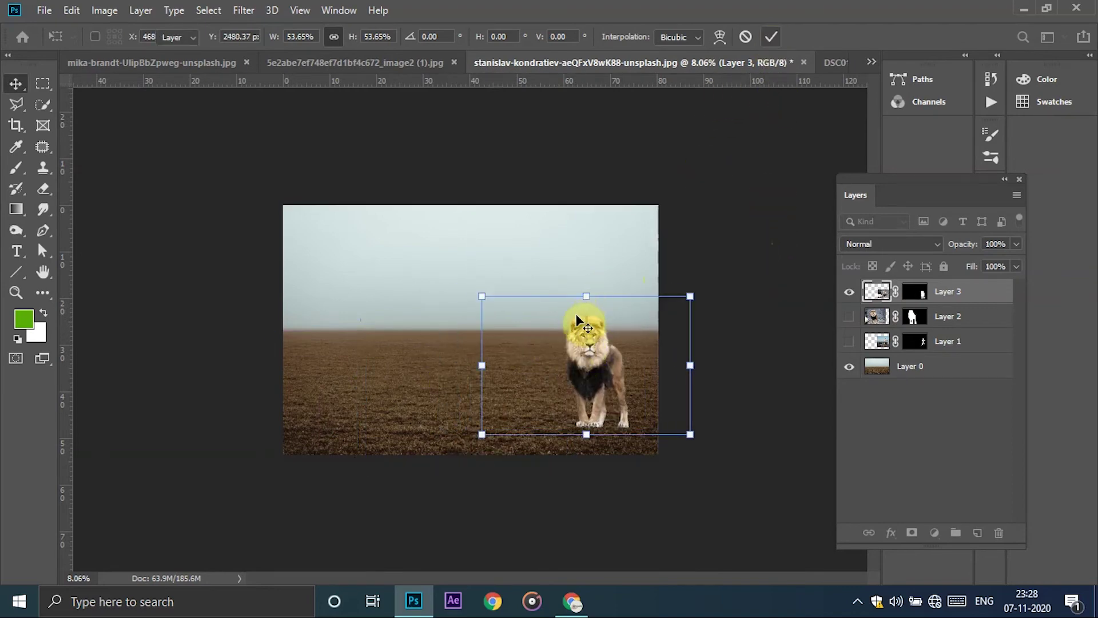
pyautogui.press('Return')
pyautogui.scroll(1, 602, 342)
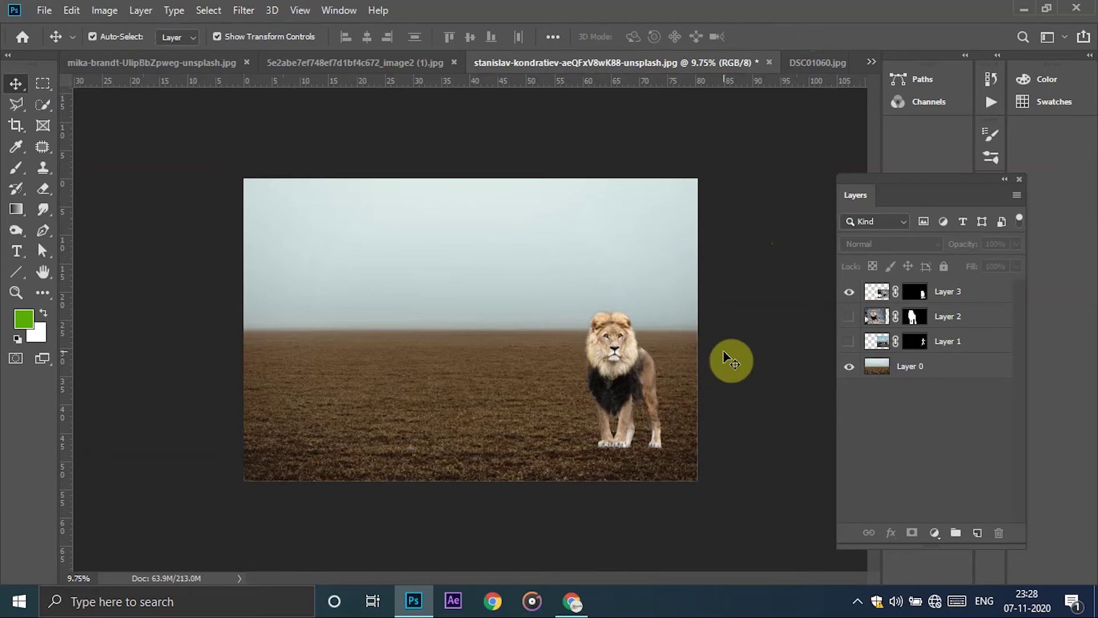
# - Raise the lion slightly in the field and fit the whole image on screen
pyautogui.scroll(-1, 709, 369)
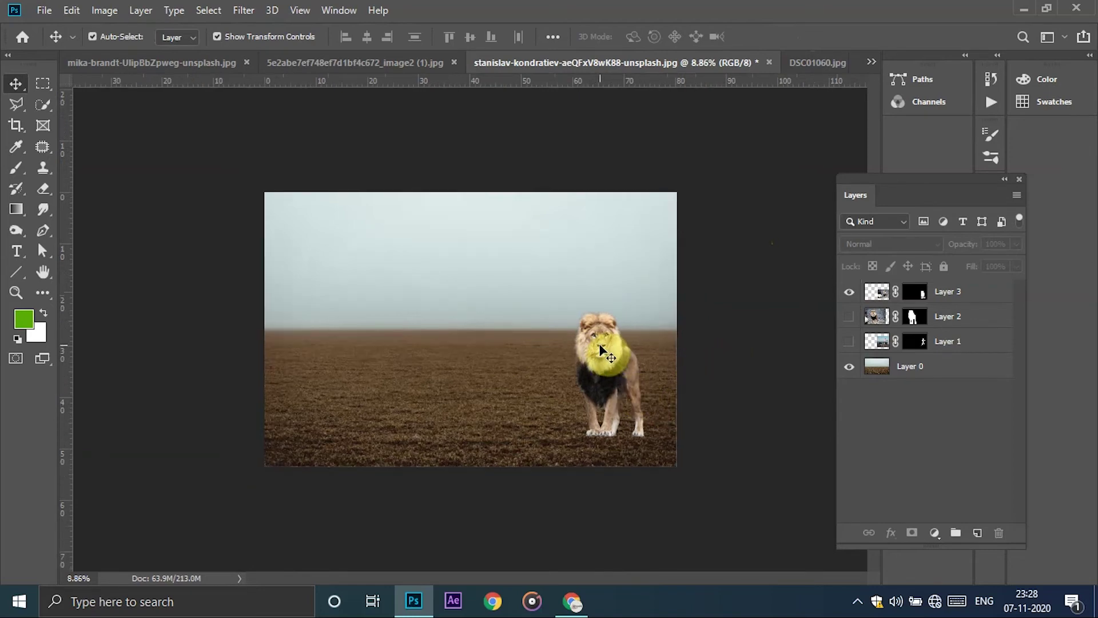
pyautogui.click(602, 348)
pyautogui.moveTo(602, 348); pyautogui.dragTo(603, 325)
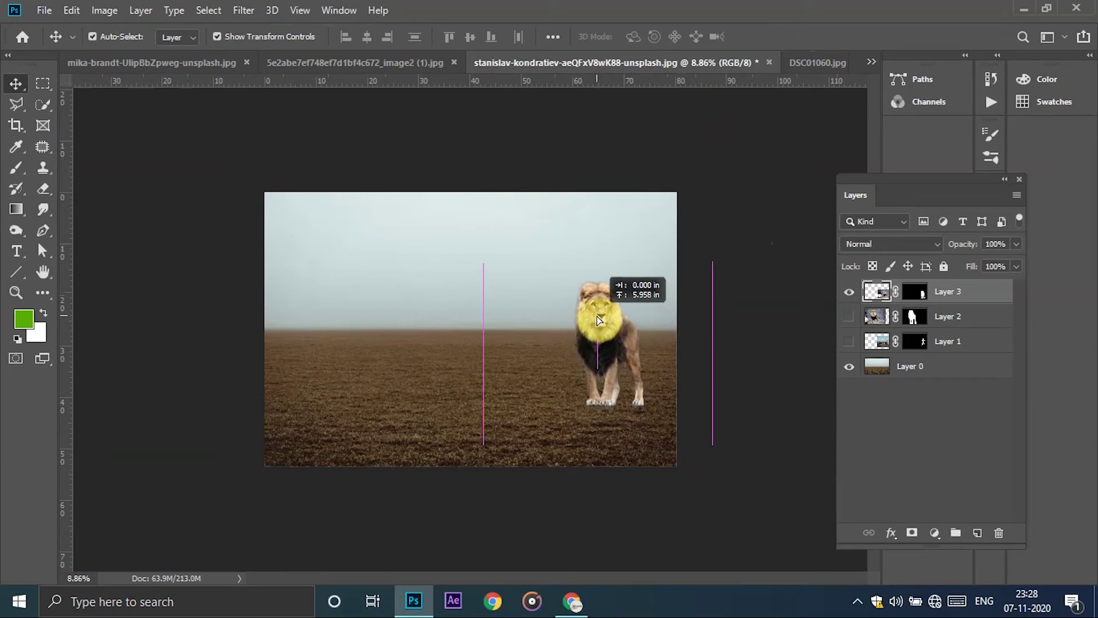
pyautogui.moveTo(603, 324); pyautogui.dragTo(603, 324)
pyautogui.click(775, 265)
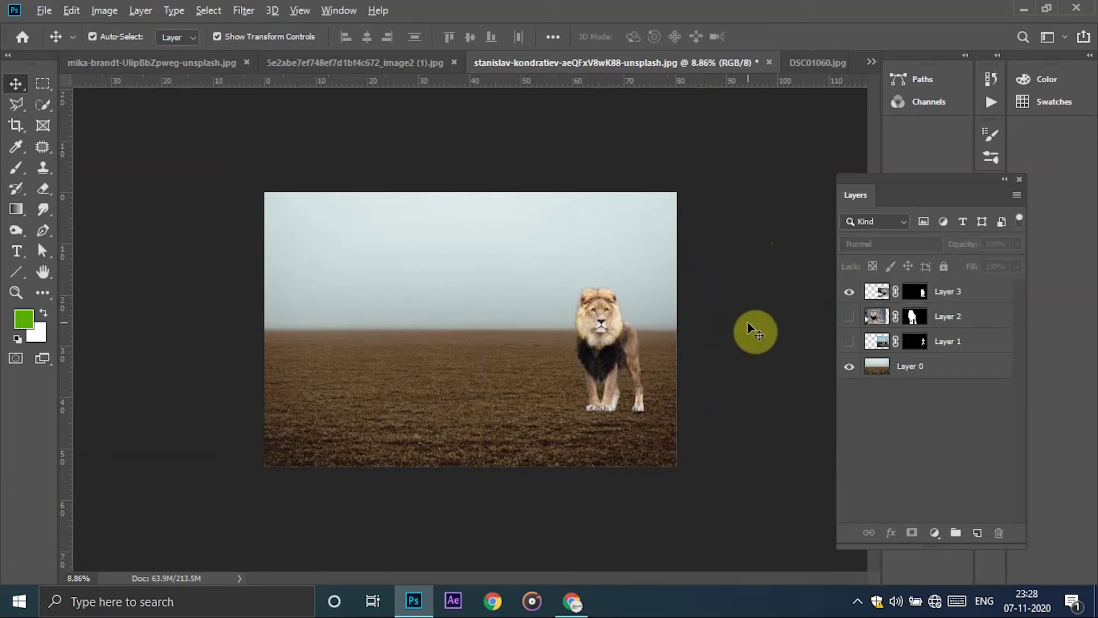
pyautogui.hotkey('ctrl', '-')
pyautogui.hotkey('ctrl', '0')
pyautogui.click(609, 343)
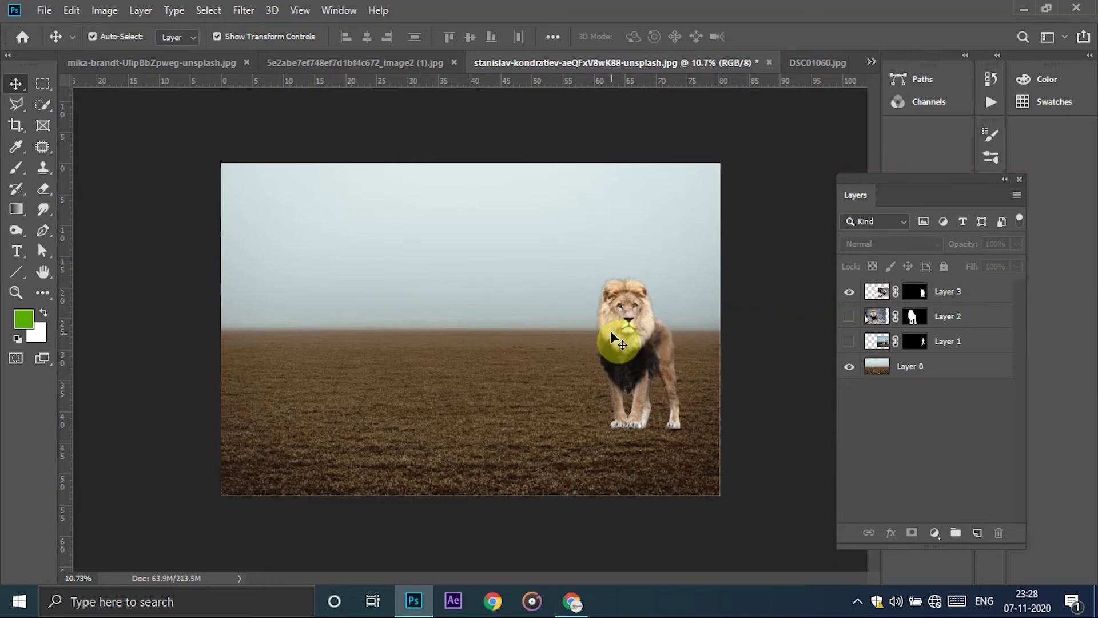
# - Try the lion at the upper left, lower it toward the ground, then bring it to the right side
pyautogui.moveTo(634, 327); pyautogui.dragTo(334, 246)
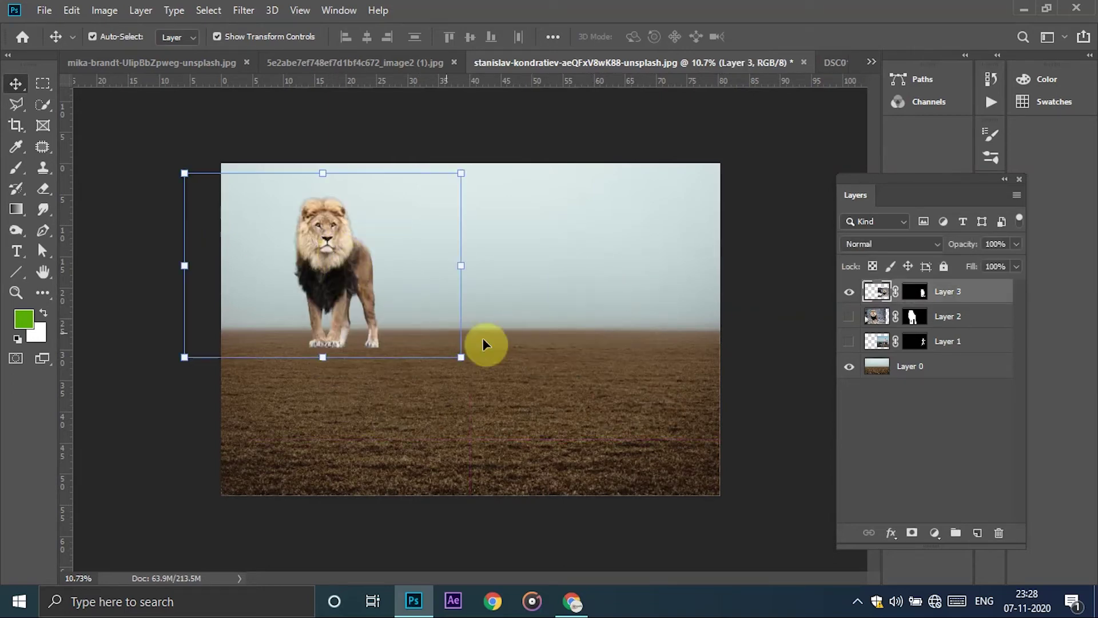
pyautogui.click(675, 340)
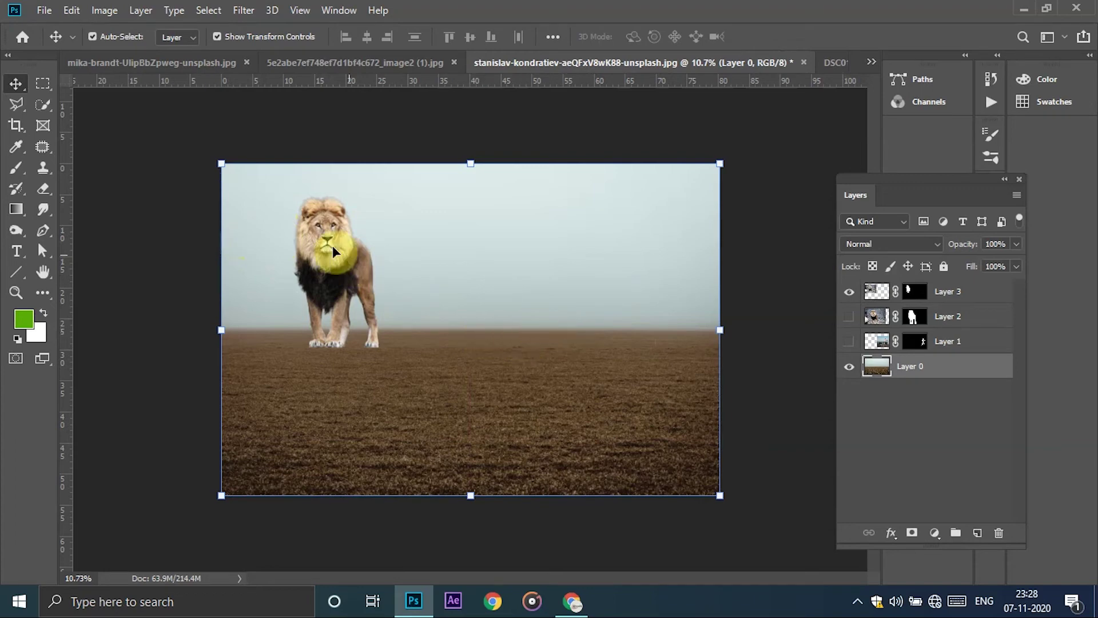
pyautogui.moveTo(324, 240); pyautogui.dragTo(314, 318)
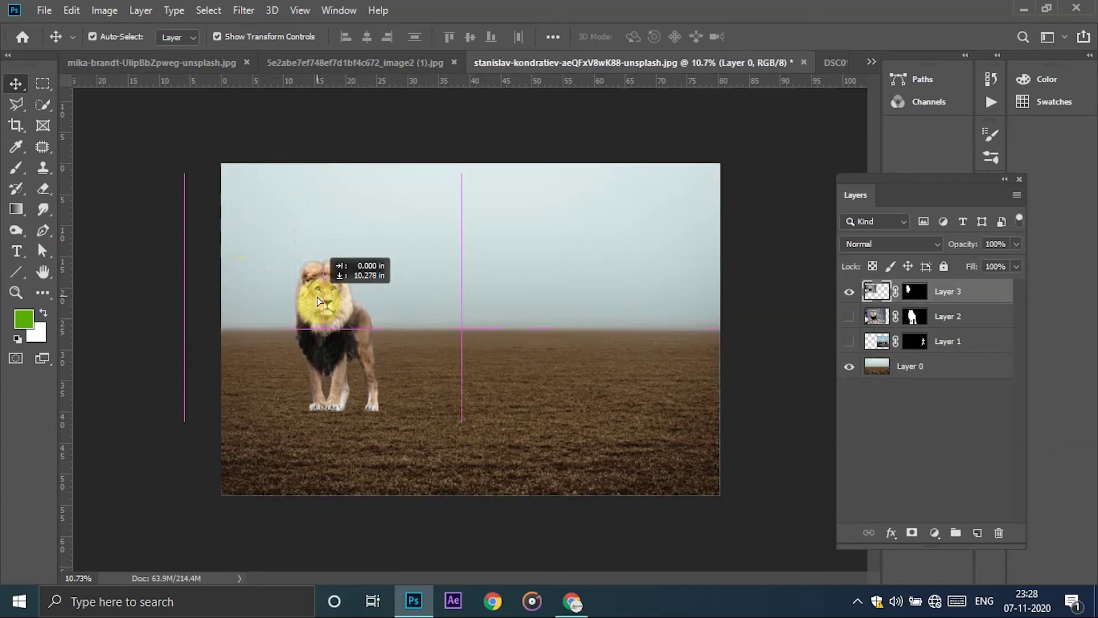
pyautogui.moveTo(314, 318); pyautogui.dragTo(312, 307)
pyautogui.click(406, 331)
pyautogui.click(331, 315)
pyautogui.moveTo(311, 313); pyautogui.dragTo(601, 324)
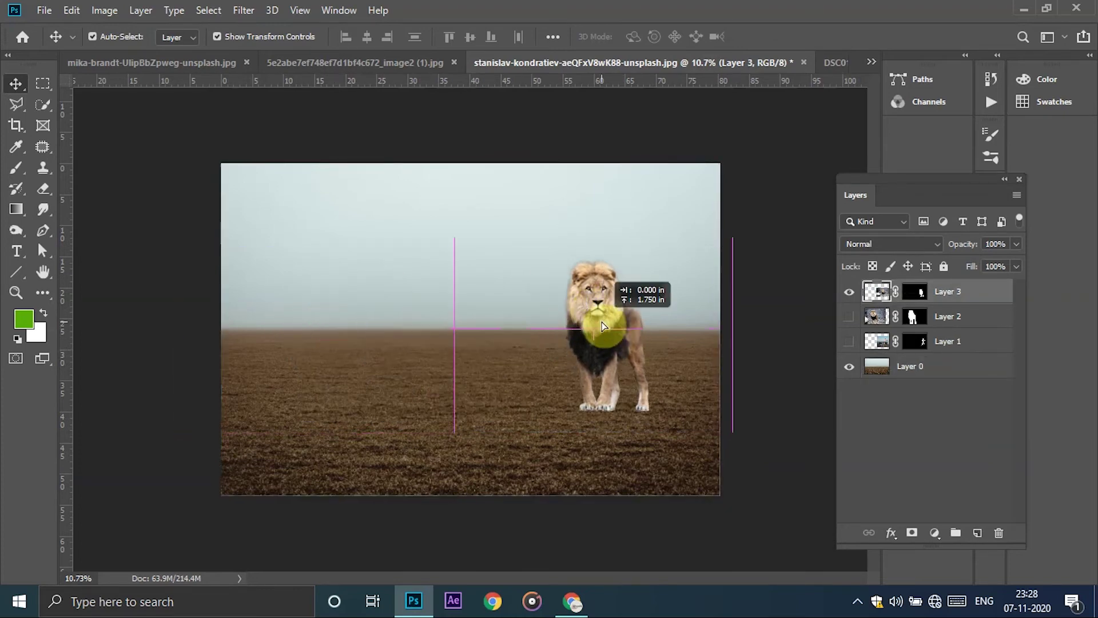
pyautogui.click(720, 217)
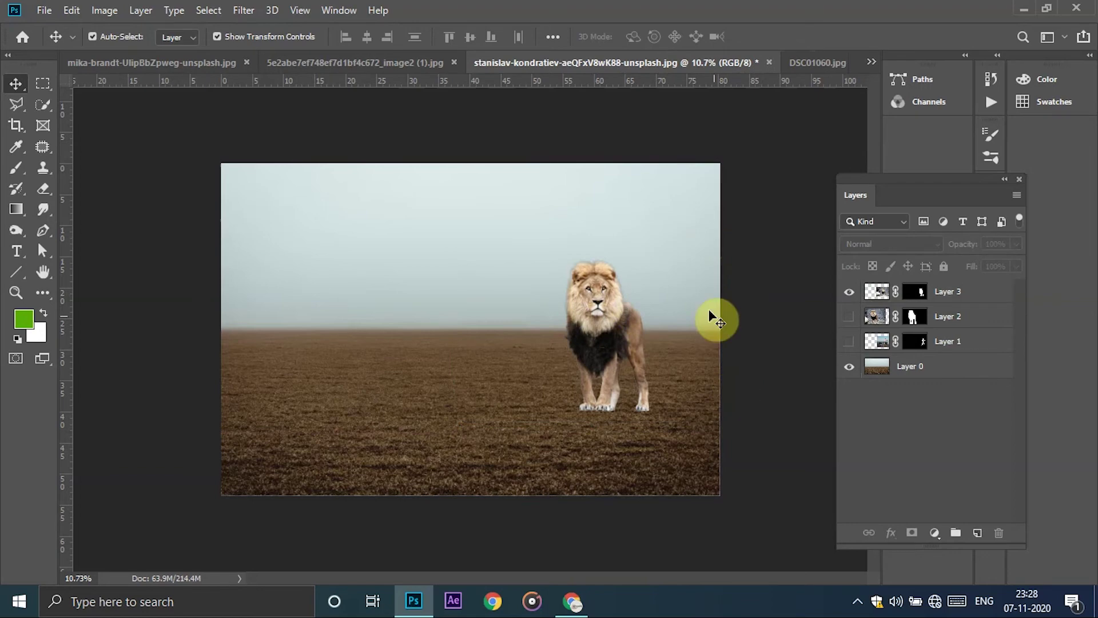
# - Lower the lion onto the ground, then raise it slightly on the right
pyautogui.moveTo(623, 339); pyautogui.dragTo(621, 413)
pyautogui.click(768, 190)
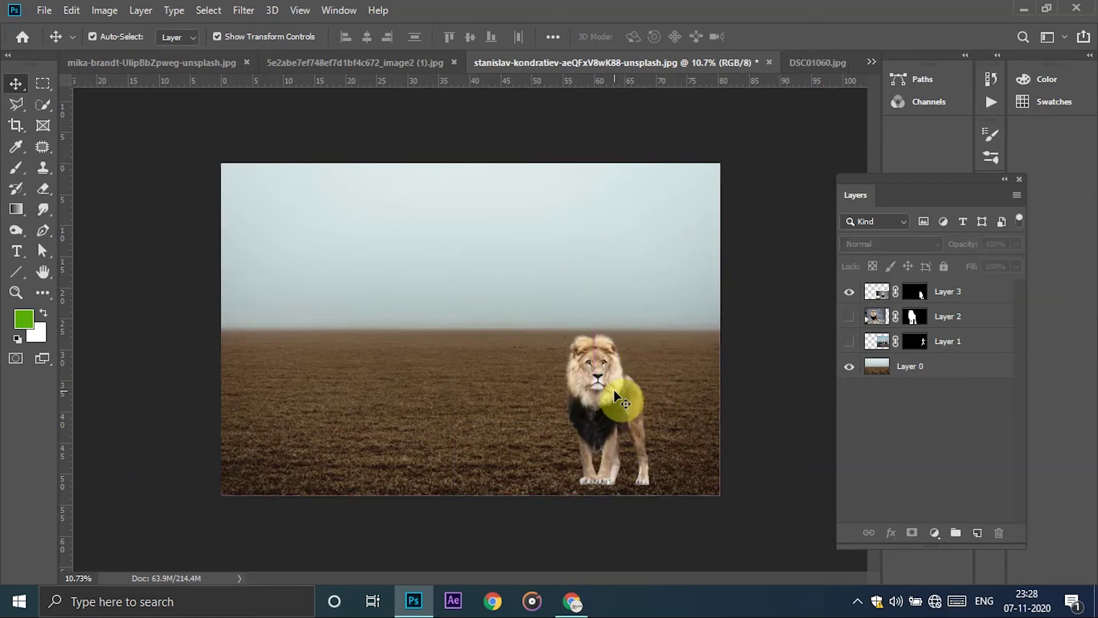
pyautogui.moveTo(620, 400); pyautogui.dragTo(610, 369)
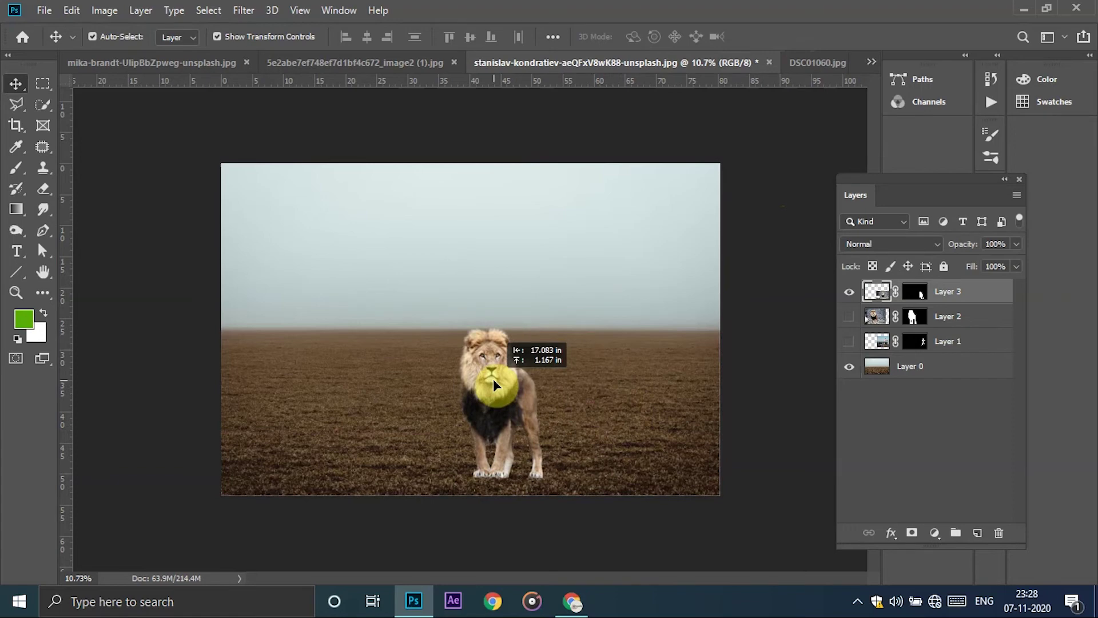
pyautogui.moveTo(609, 369); pyautogui.dragTo(614, 327)
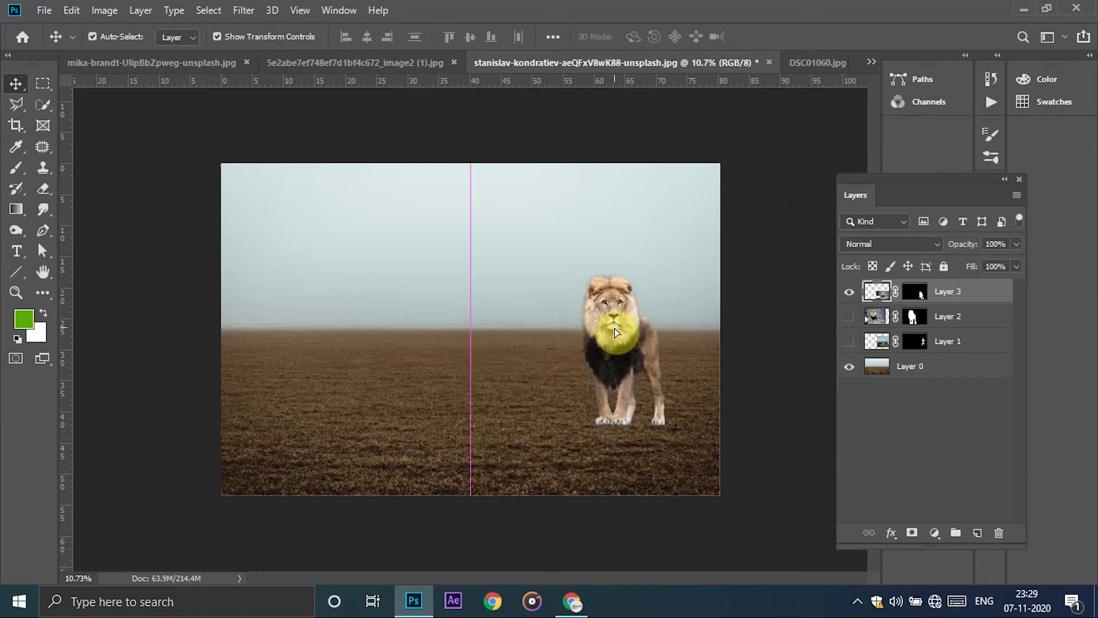
pyautogui.click(799, 210)
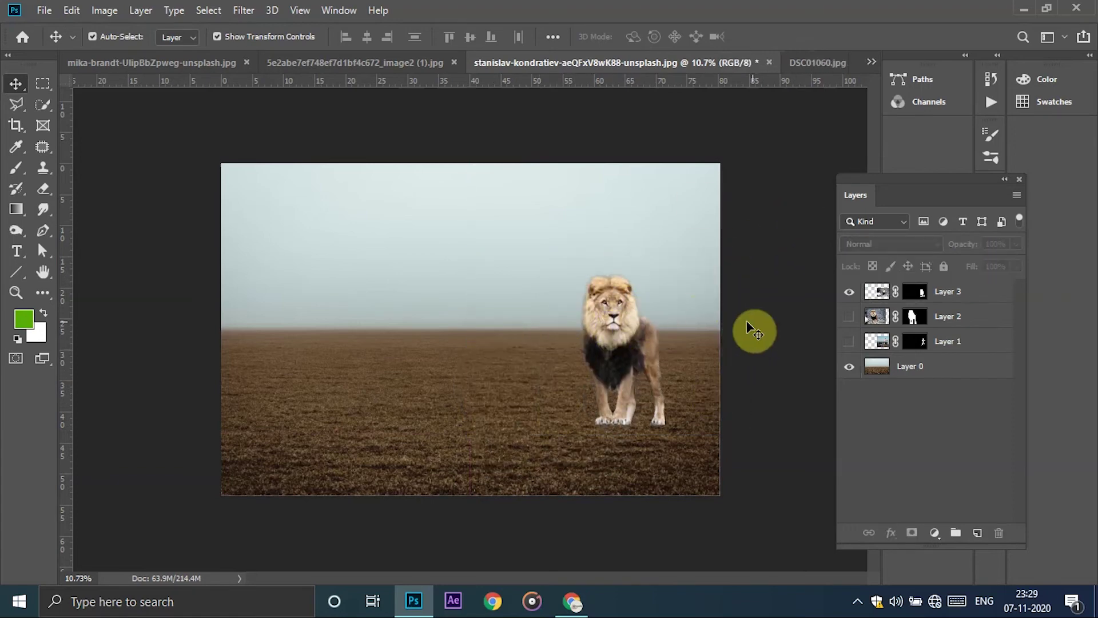
# - Nudge the lion into its final spot just below the horizon
pyautogui.scroll(-1, 667, 313)
pyautogui.scroll(1, 667, 314)
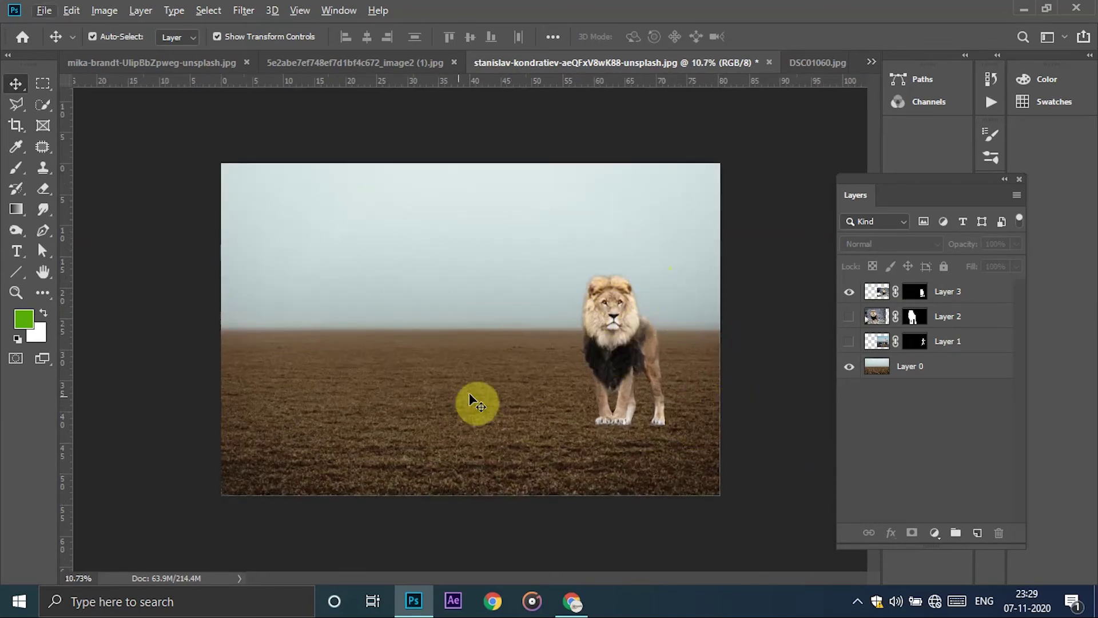
pyautogui.scroll(1, 681, 377)
pyautogui.scroll(1, 681, 377)
pyautogui.scroll(-2, 543, 382)
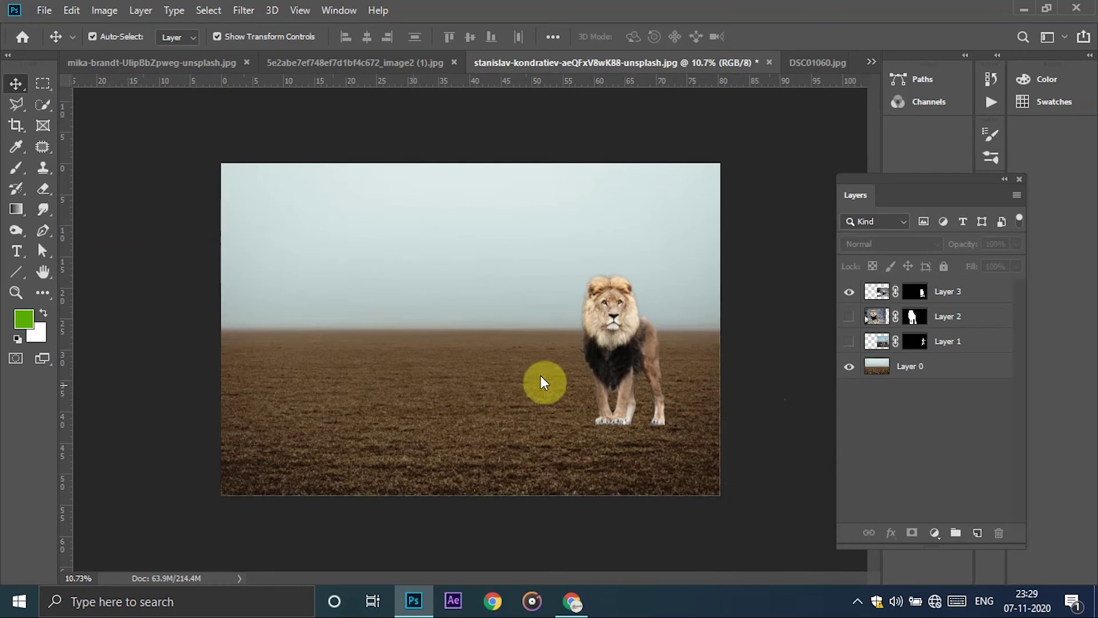
pyautogui.moveTo(616, 317); pyautogui.dragTo(627, 314)
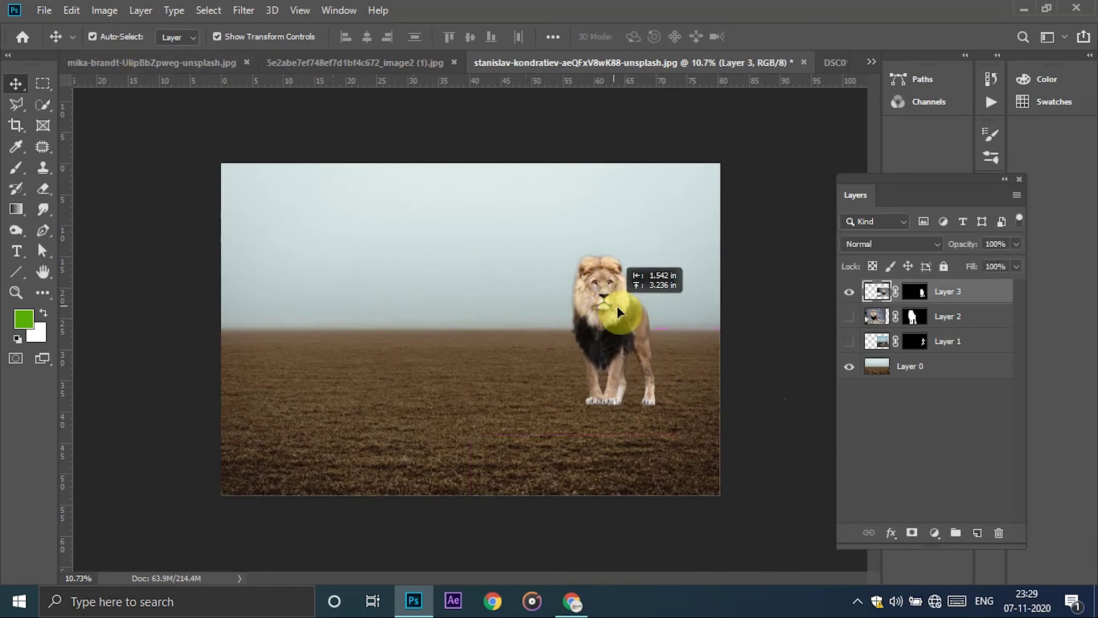
pyautogui.click(824, 193)
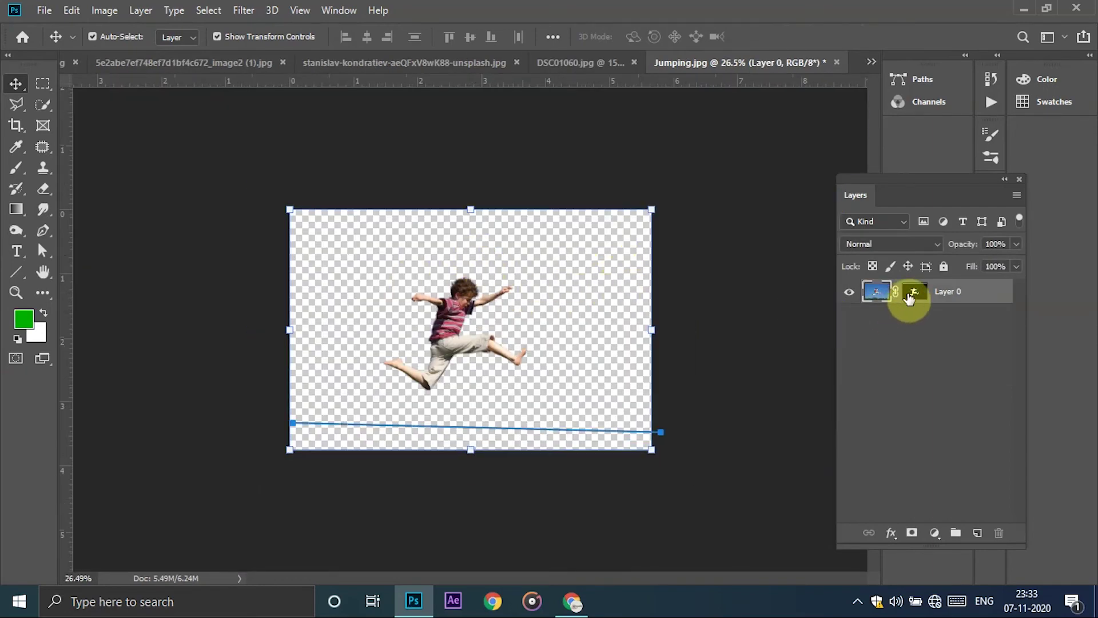
# - Disable the boy's layer mask in Jumping.jpg and shift the photo up and left
pyautogui.rightClick(909, 297)
pyautogui.click(953, 300)
pyautogui.scroll(1, 520, 294)
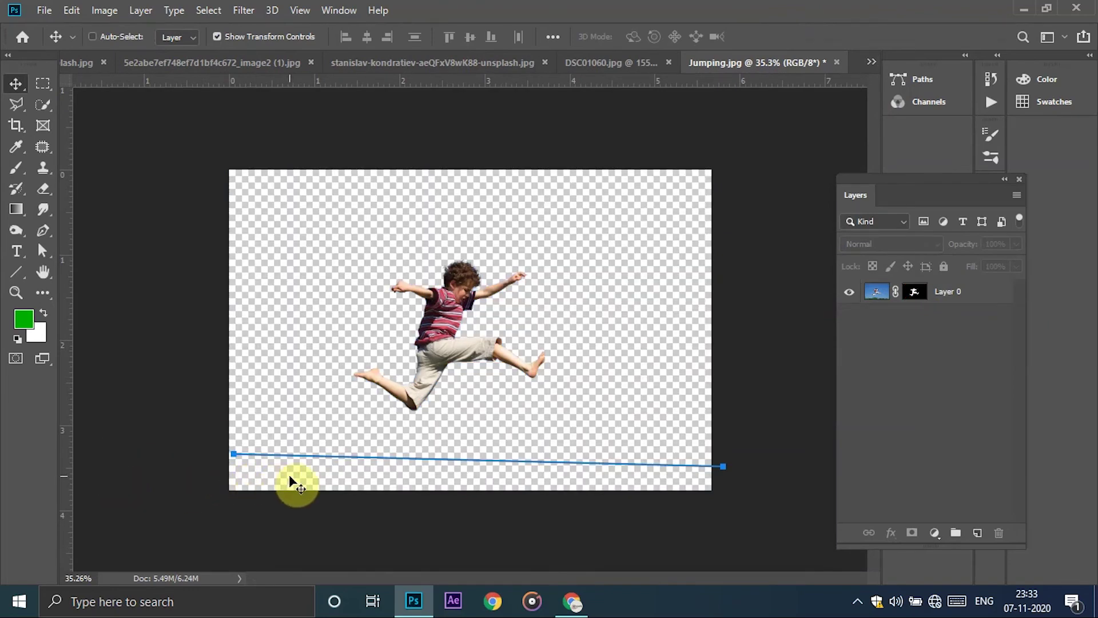
pyautogui.moveTo(235, 455); pyautogui.dragTo(343, 463)
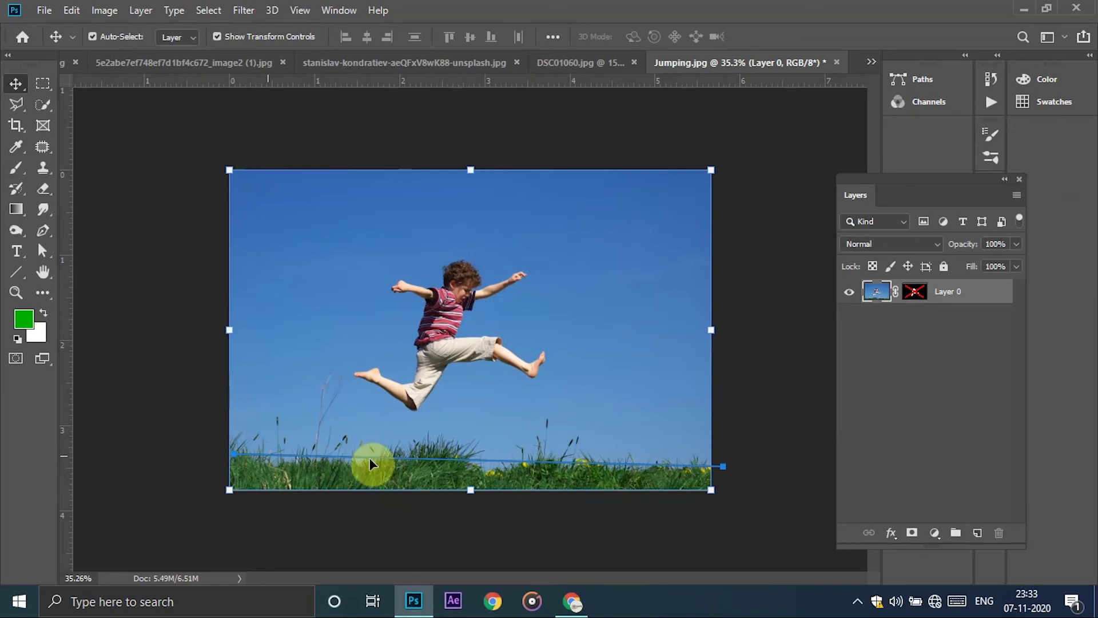
pyautogui.click(801, 448)
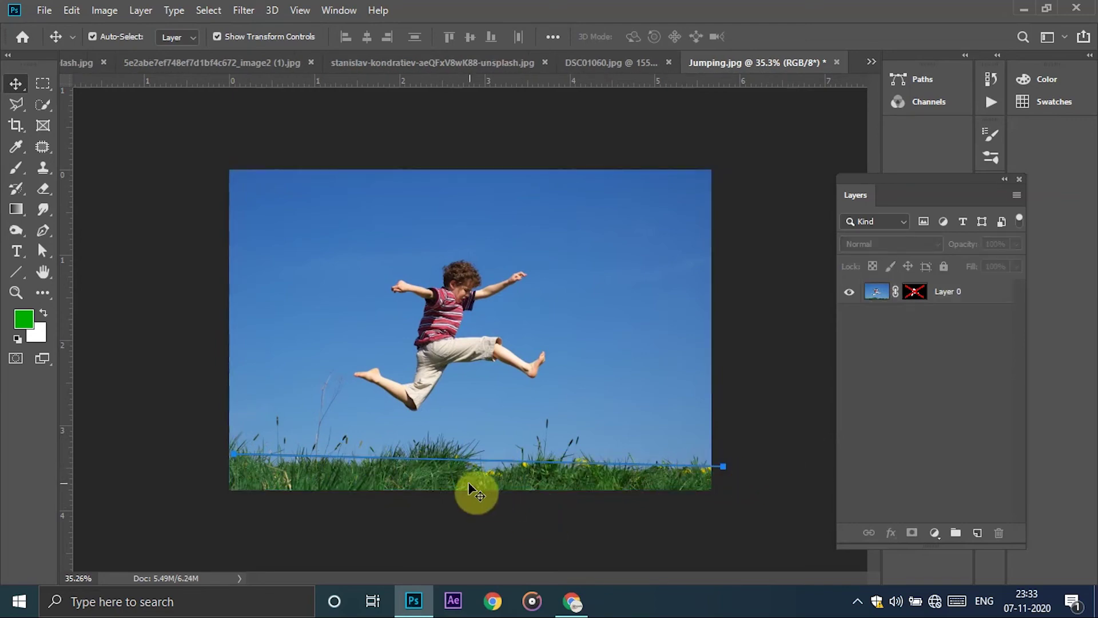
# - Return to the Move tool and bring up the 12.jpg meadow image from the hidden tabs
pyautogui.press('u')
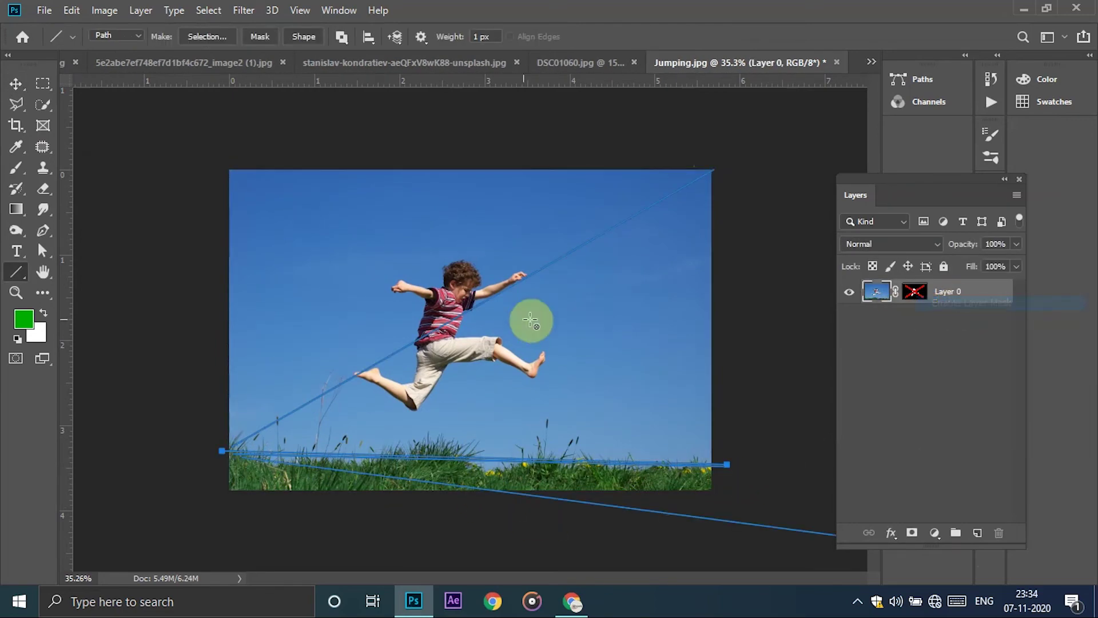
pyautogui.press('v')
pyautogui.click(869, 62)
pyautogui.click(705, 159)
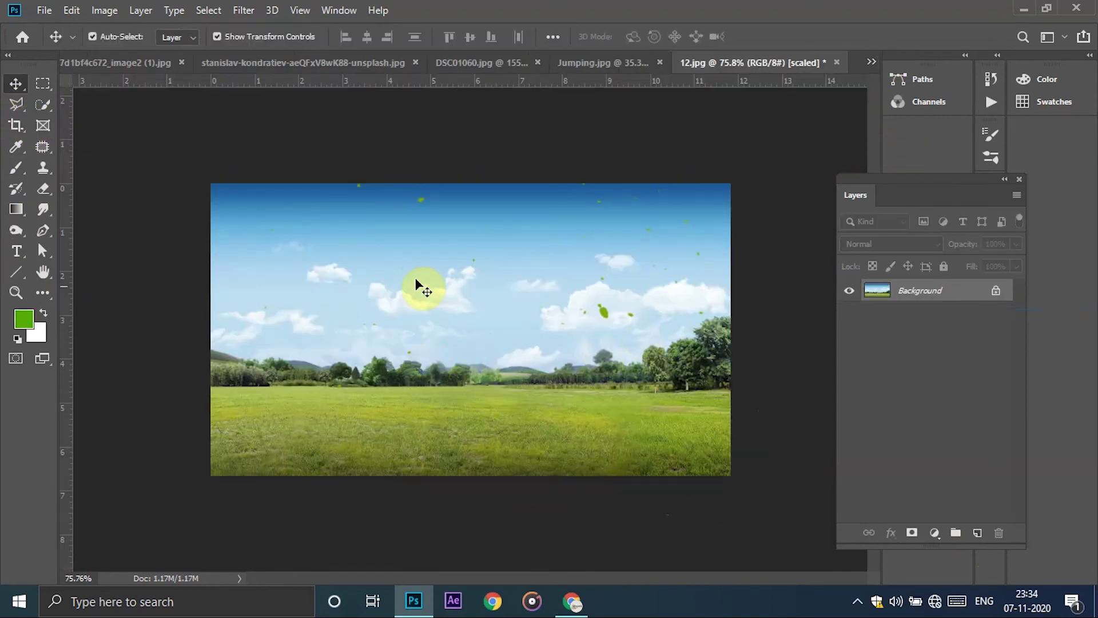
# - Drag the boy cut-out from Jumping.jpg onto the meadow image, then hide that layer
pyautogui.click(615, 63)
pyautogui.moveTo(458, 339); pyautogui.dragTo(834, 63)
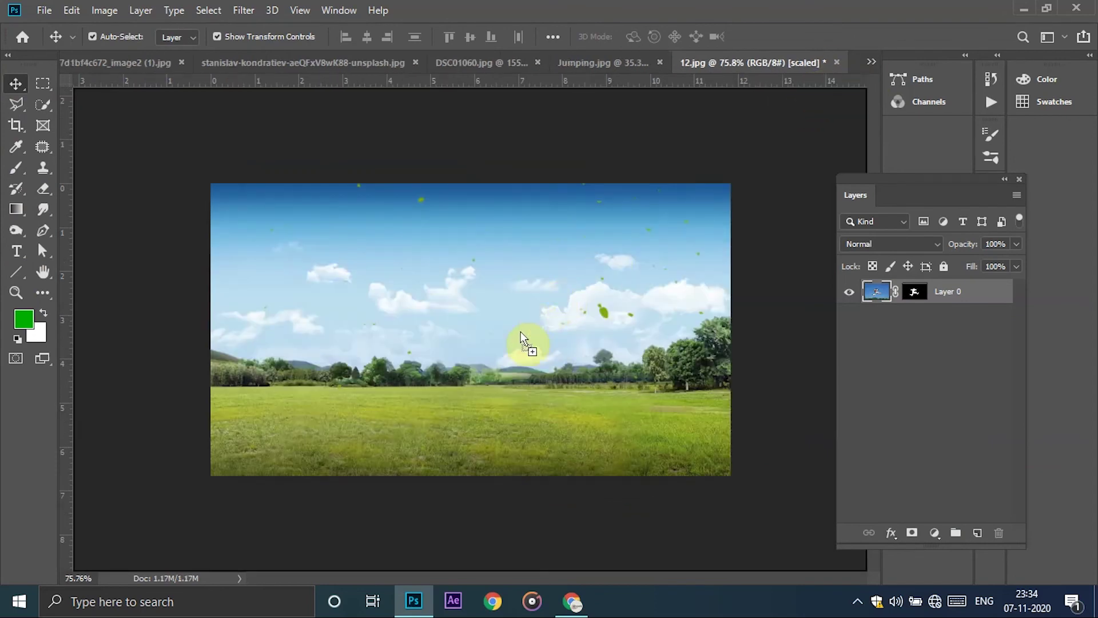
pyautogui.moveTo(835, 64); pyautogui.dragTo(501, 370)
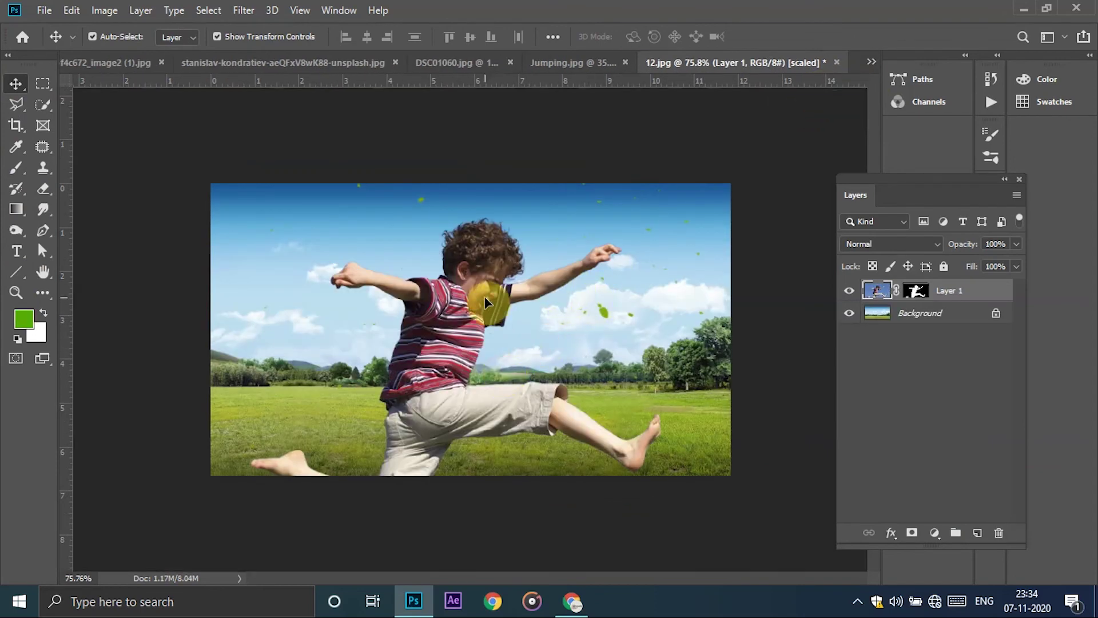
pyautogui.scroll(-2, 485, 296)
pyautogui.click(849, 291)
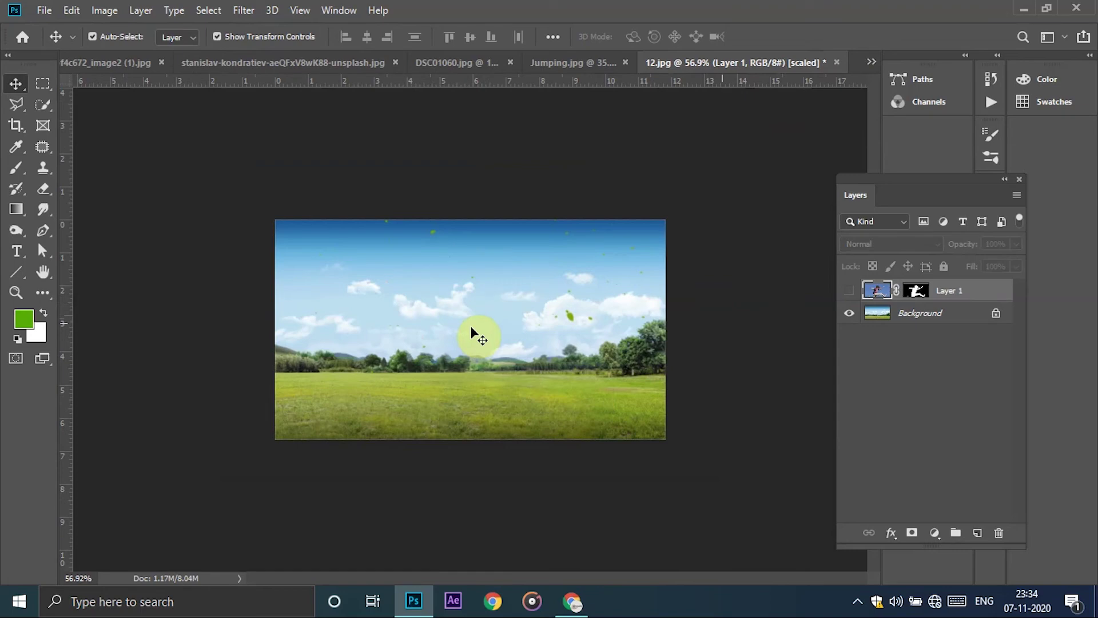
pyautogui.scroll(3, 474, 335)
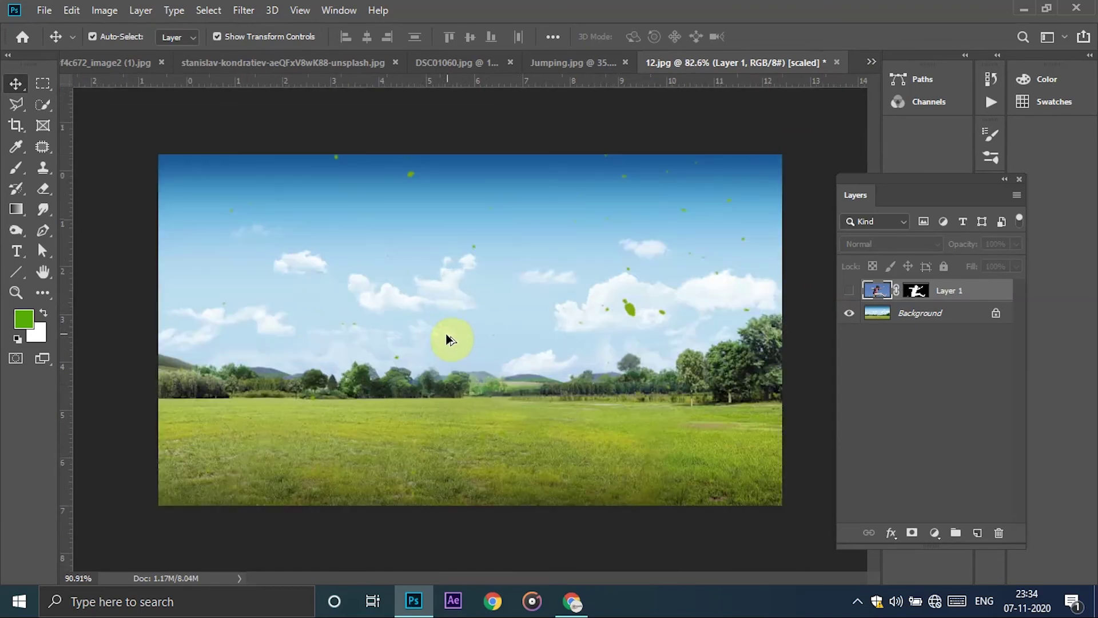
# - Draw three test lines across the meadow with the Line tool, then undo them
pyautogui.click(16, 272)
pyautogui.moveTo(155, 370)
pyautogui.mouseDown()
pyautogui.moveTo(770, 514)
pyautogui.moveTo(800, 505)
pyautogui.mouseUp()
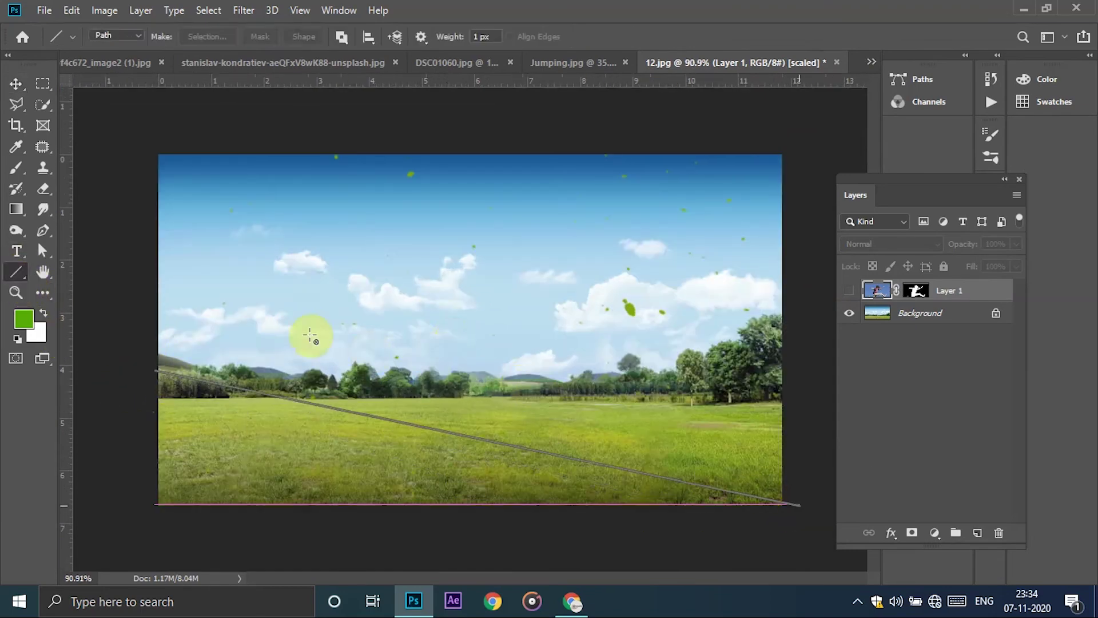
pyautogui.moveTo(172, 356); pyautogui.dragTo(782, 152)
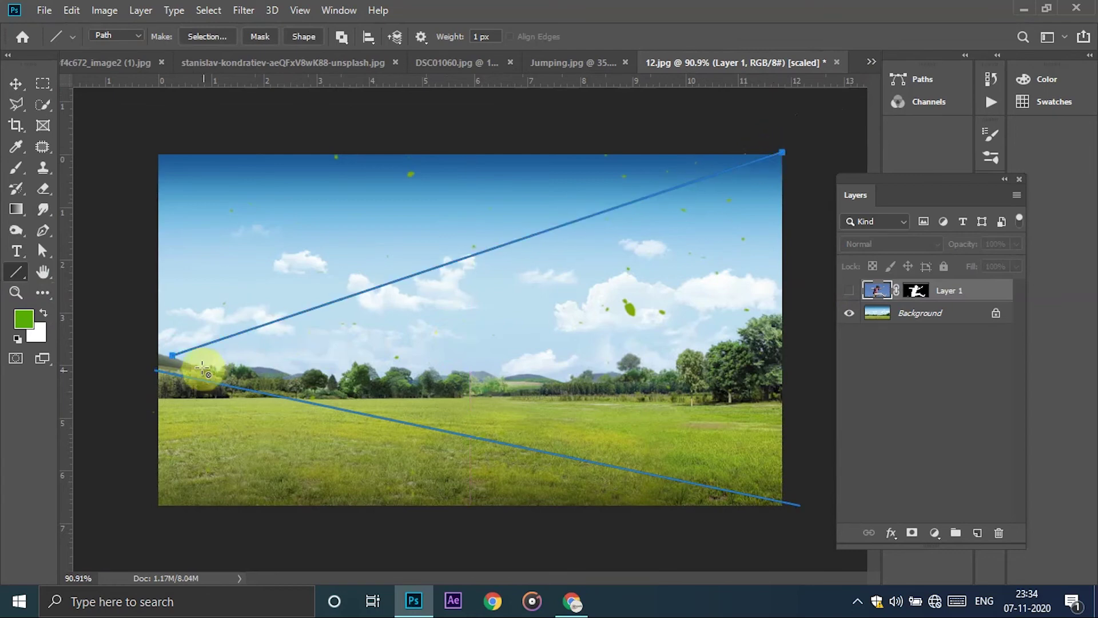
pyautogui.moveTo(160, 365); pyautogui.dragTo(786, 358)
pyautogui.hotkey('ctrl', 'z')
pyautogui.hotkey('ctrl', 'z')
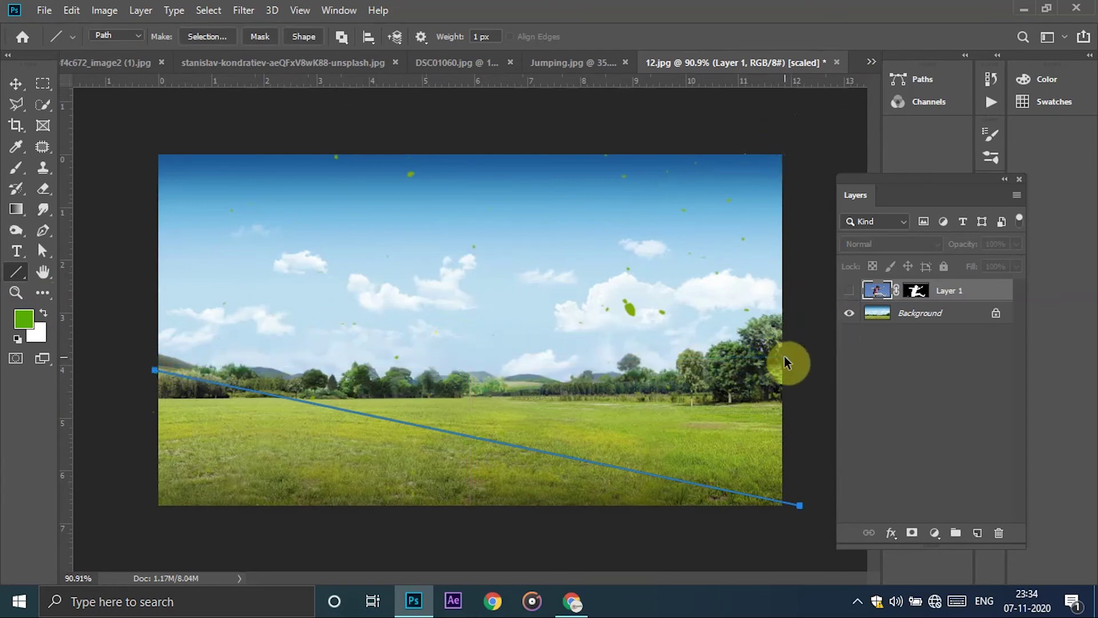
pyautogui.hotkey('ctrl', 'z')
# - Show the boy layer over the meadow and return to Jumping.jpg with the Move tool
pyautogui.click(850, 291)
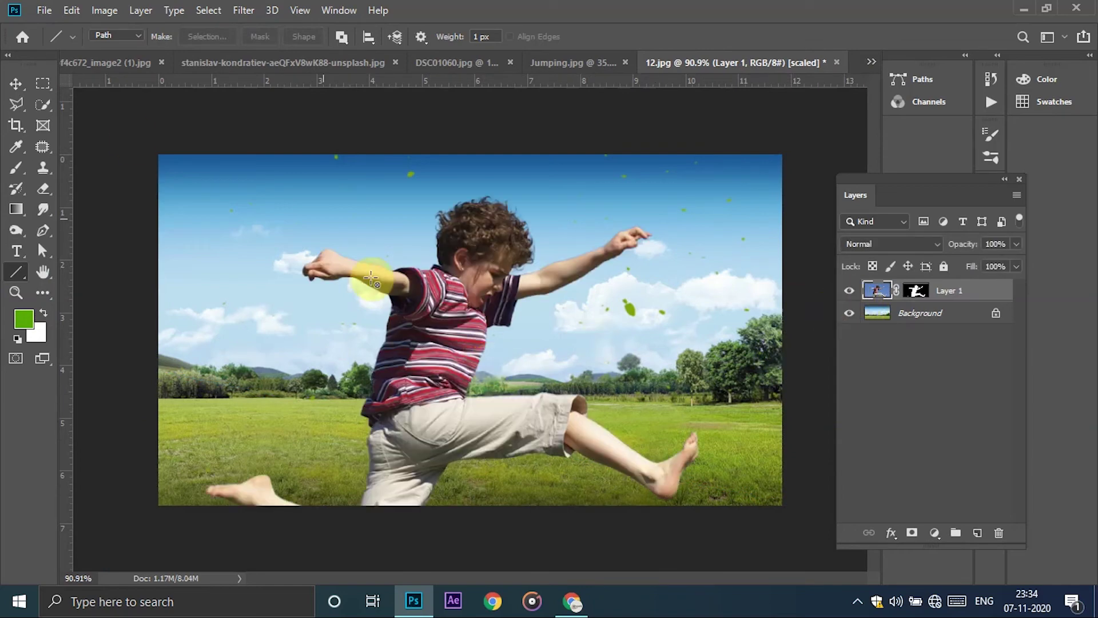
pyautogui.click(15, 83)
pyautogui.click(574, 62)
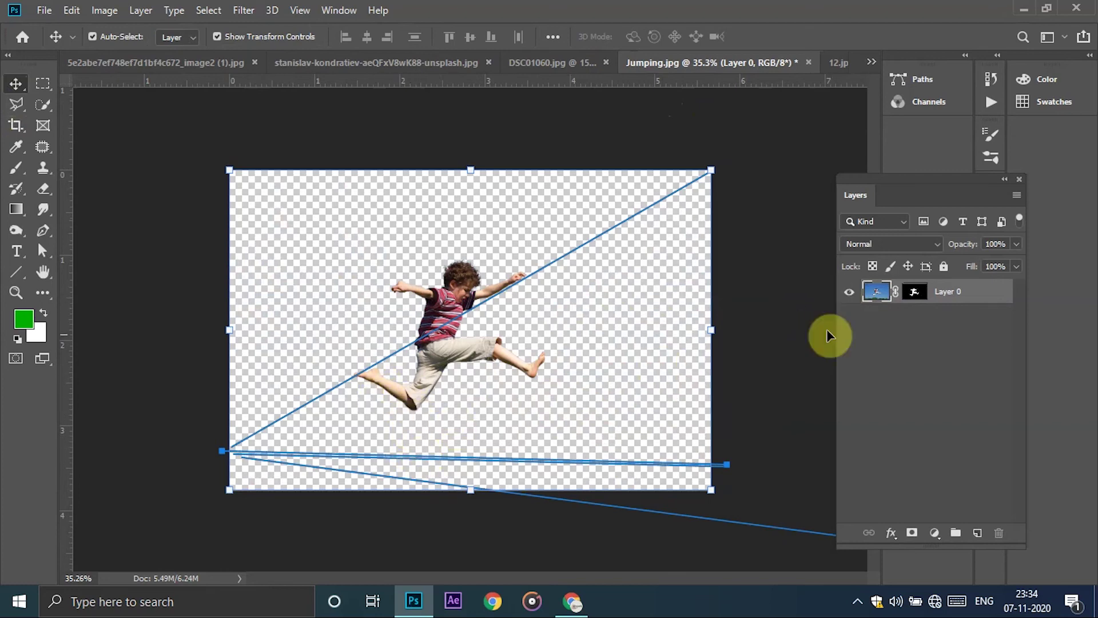
# - Disable the boy's layer mask in Jumping.jpg and go back to the 12.jpg composite
pyautogui.rightClick(914, 292)
pyautogui.click(938, 303)
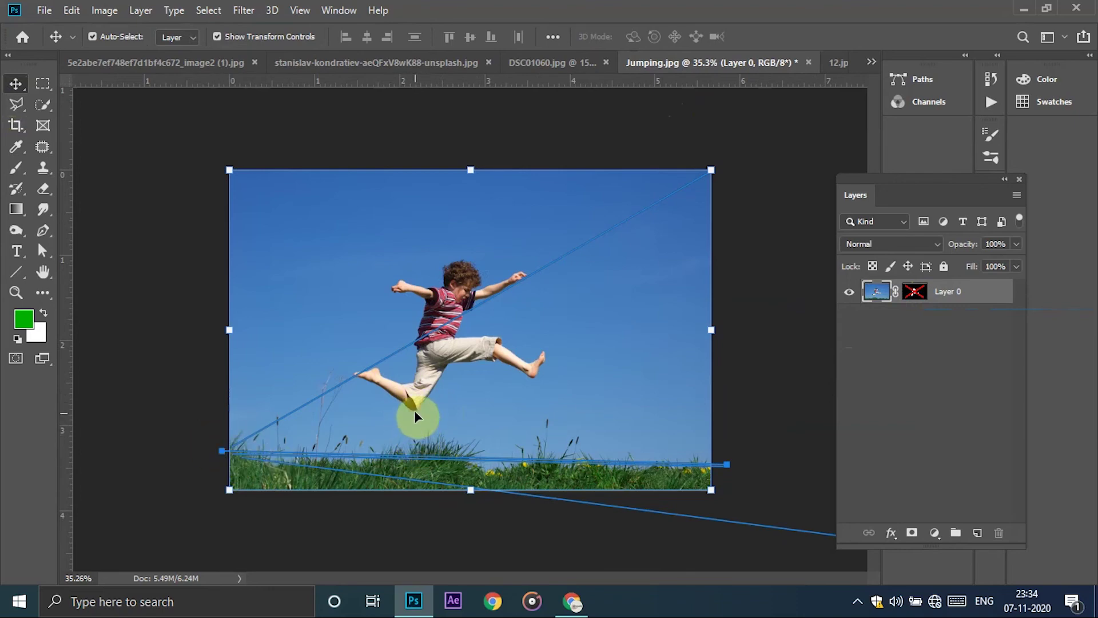
pyautogui.moveTo(527, 324); pyautogui.dragTo(469, 430)
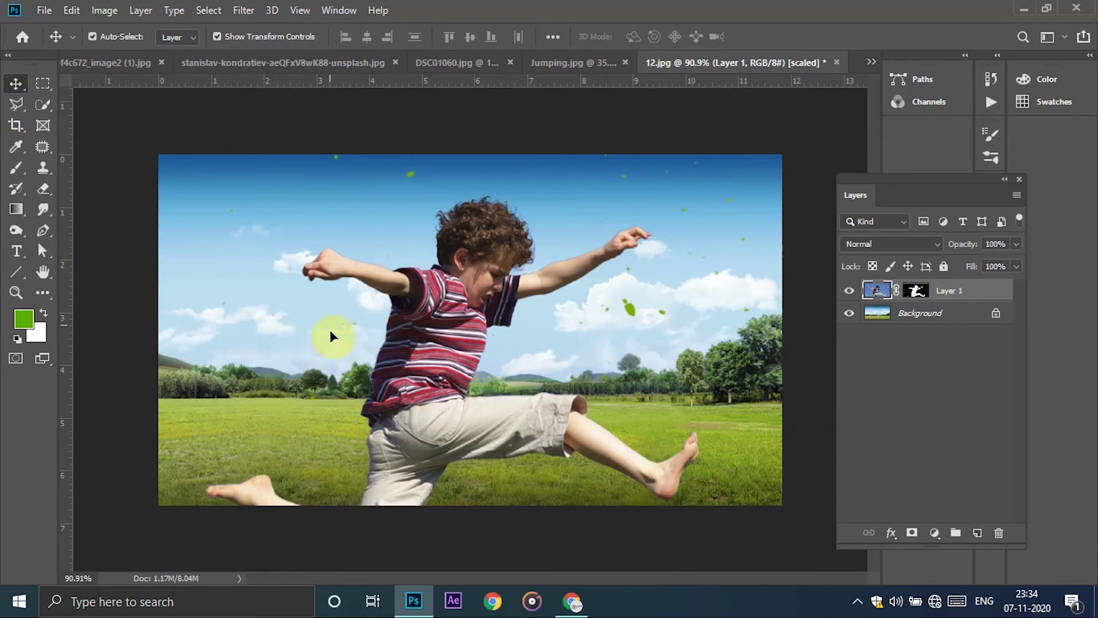
# - Scale the boy layer down to about 54%, then about 90%, committing each resize
pyautogui.scroll(-3, 490, 348)
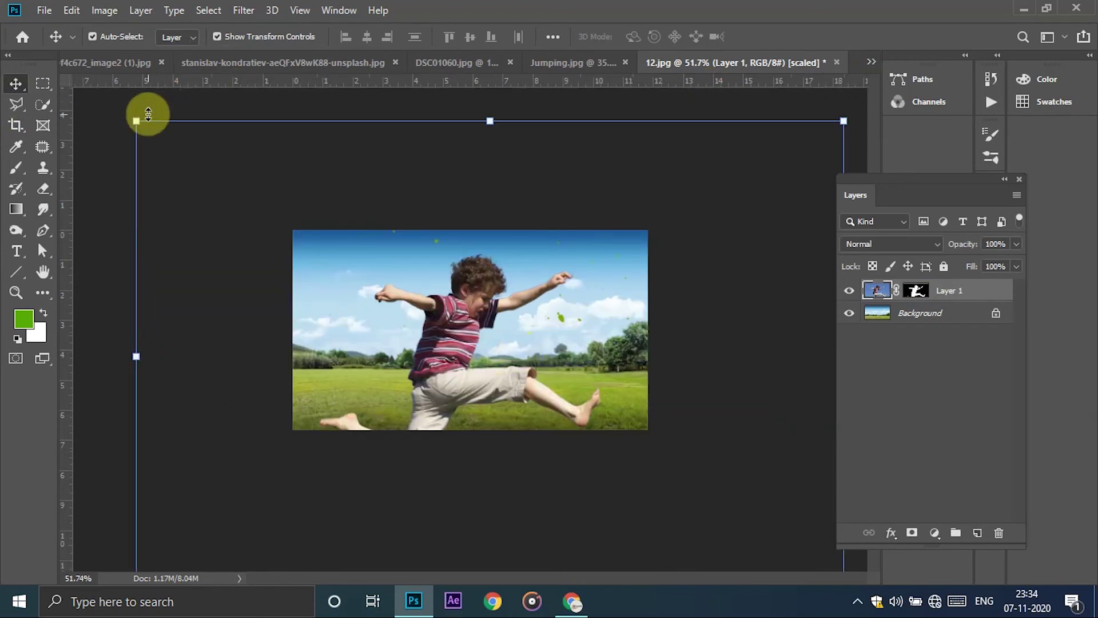
pyautogui.moveTo(136, 120)
pyautogui.mouseDown()
pyautogui.moveTo(590, 405)
pyautogui.moveTo(509, 325)
pyautogui.mouseUp()
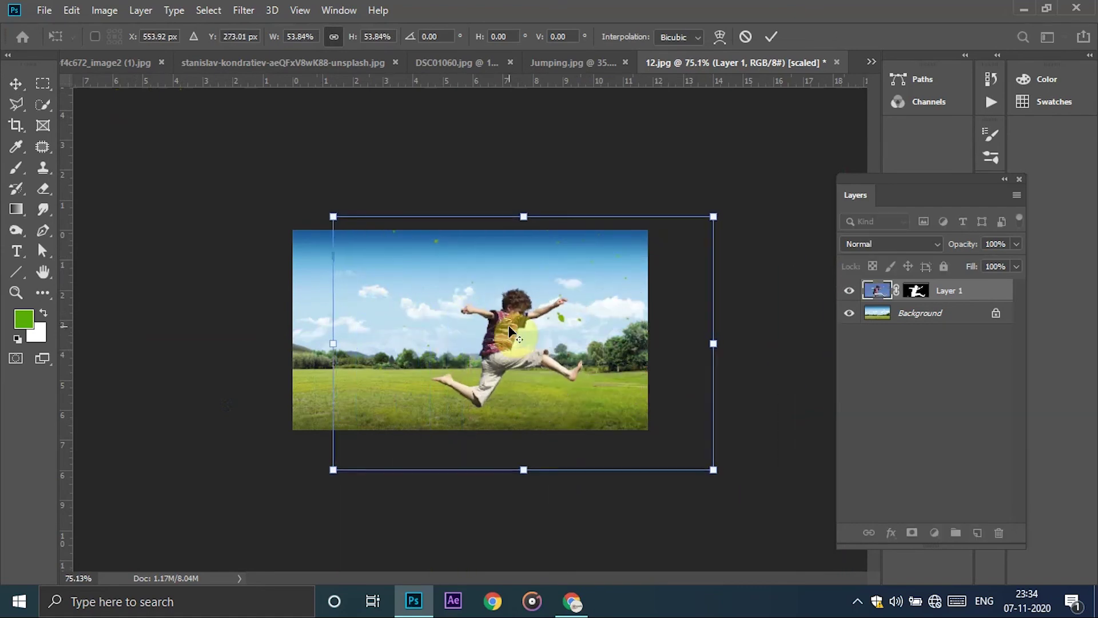
pyautogui.scroll(2, 483, 399)
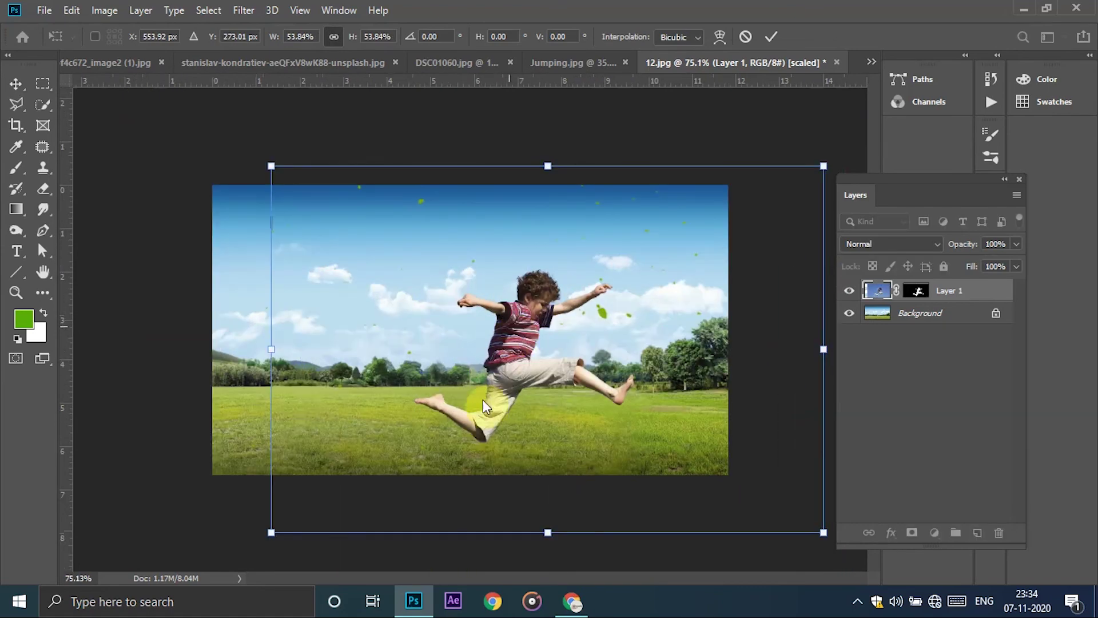
pyautogui.click(771, 37)
pyautogui.click(503, 374)
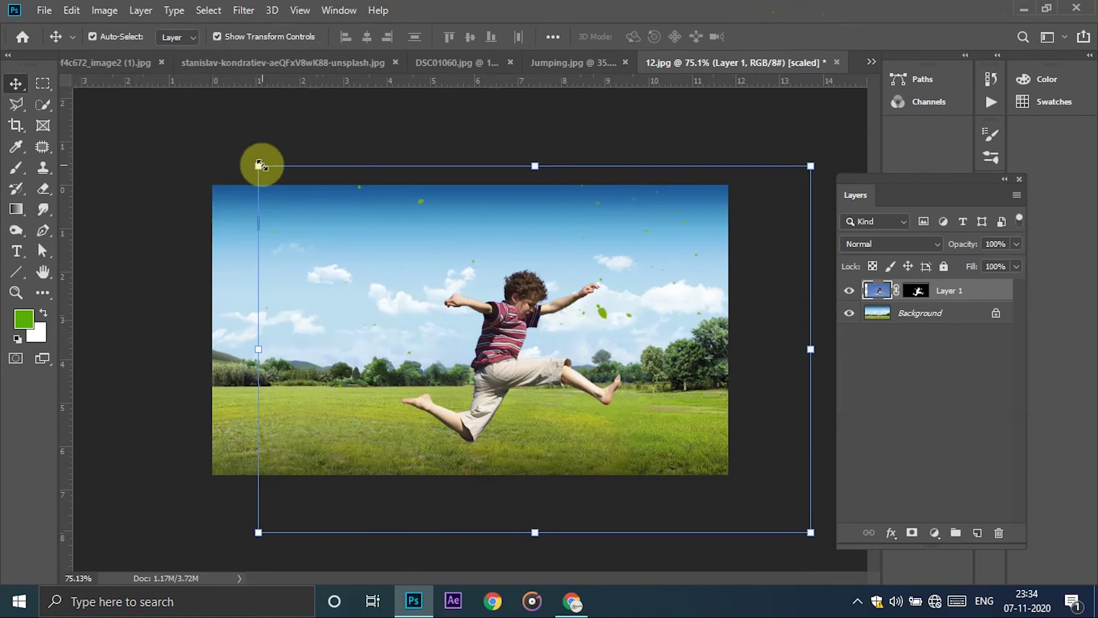
pyautogui.moveTo(257, 166); pyautogui.dragTo(315, 204)
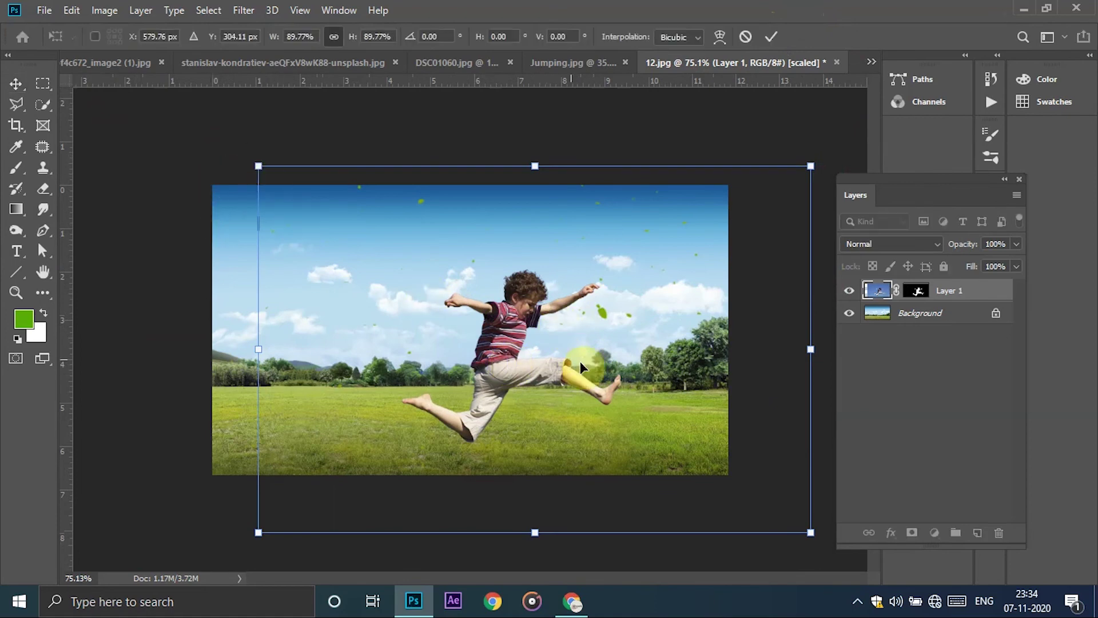
pyautogui.click(770, 37)
# - Move the boy slightly left and up into the sky, then deselect
pyautogui.scroll(1, 617, 305)
pyautogui.moveTo(555, 395)
pyautogui.mouseDown()
pyautogui.moveTo(440, 386)
pyautogui.moveTo(547, 377)
pyautogui.mouseUp()
pyautogui.scroll(-3, 475, 382)
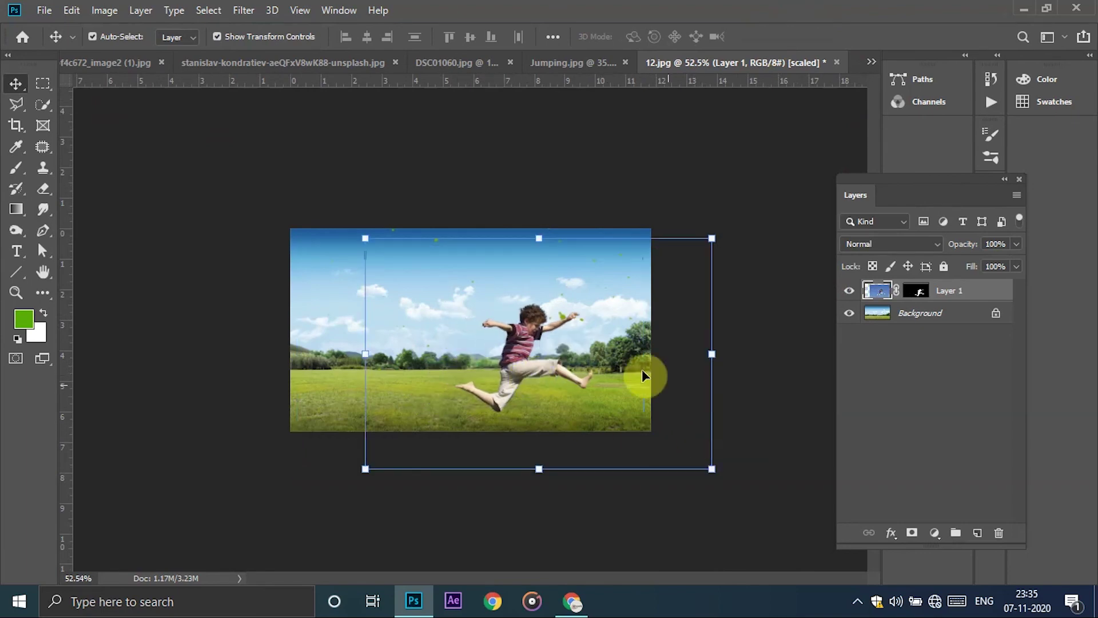
pyautogui.scroll(1, 493, 400)
pyautogui.click(508, 428)
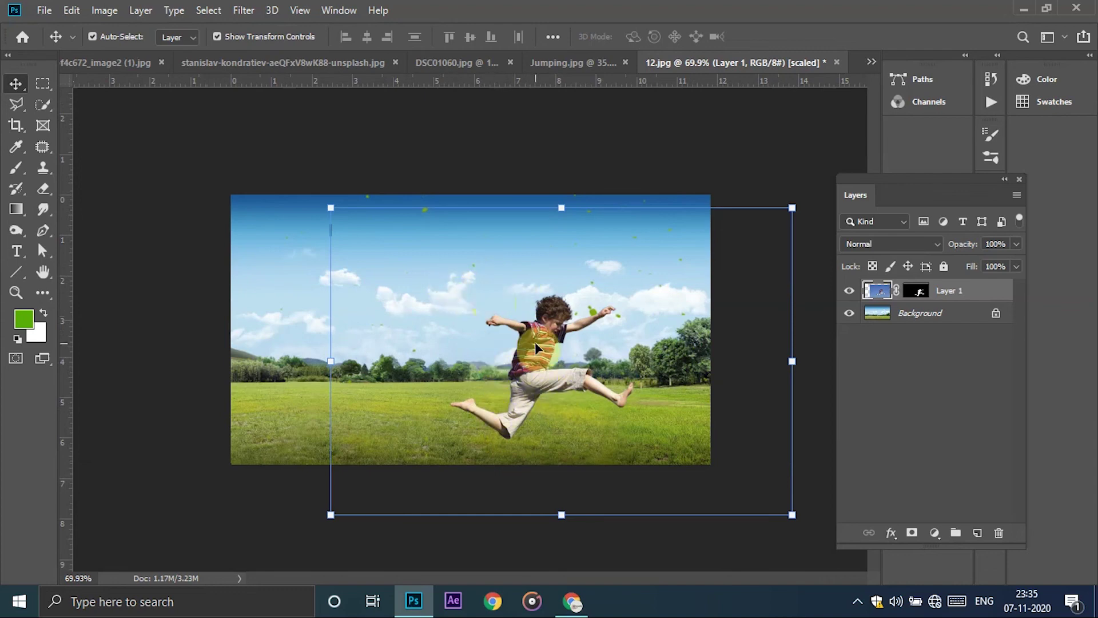
pyautogui.moveTo(537, 356); pyautogui.dragTo(537, 283)
pyautogui.click(616, 443)
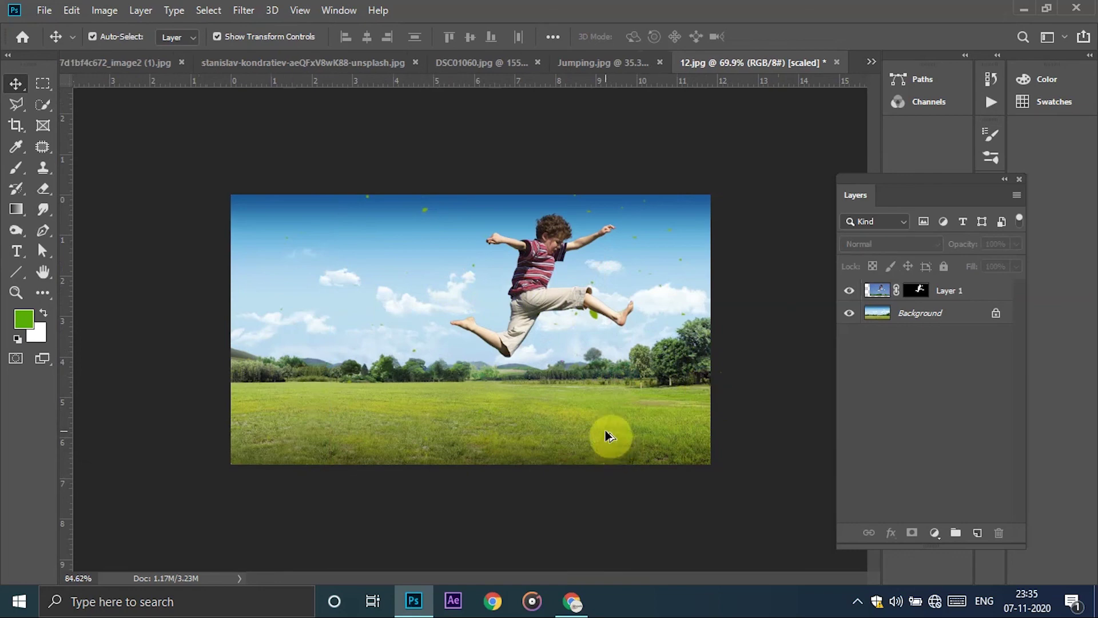
# - Zoom in and out on the composite to check the boy's placement
pyautogui.hotkey('ctrl', '+')
pyautogui.hotkey('ctrl', '+')
pyautogui.hotkey('ctrl', '+')
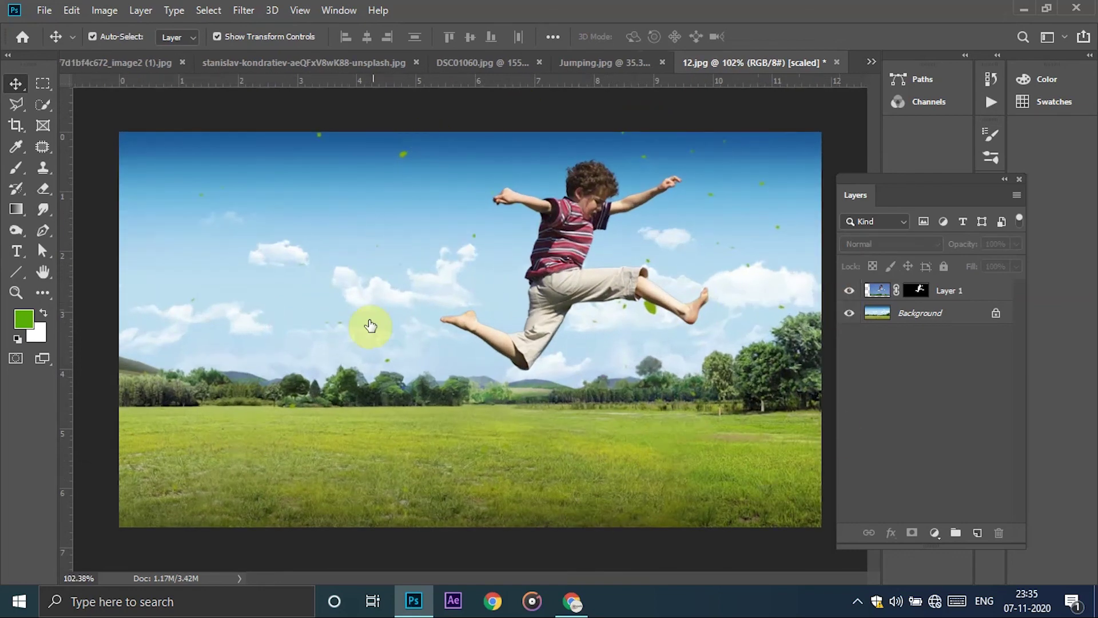
pyautogui.hotkey('ctrl', '-')
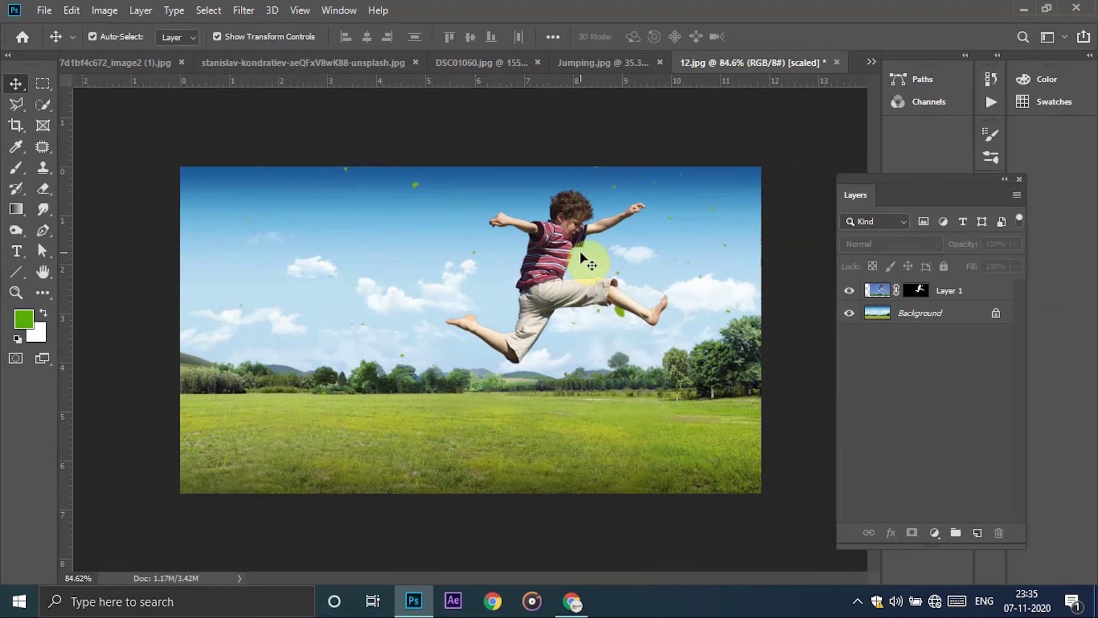
pyautogui.click(560, 249)
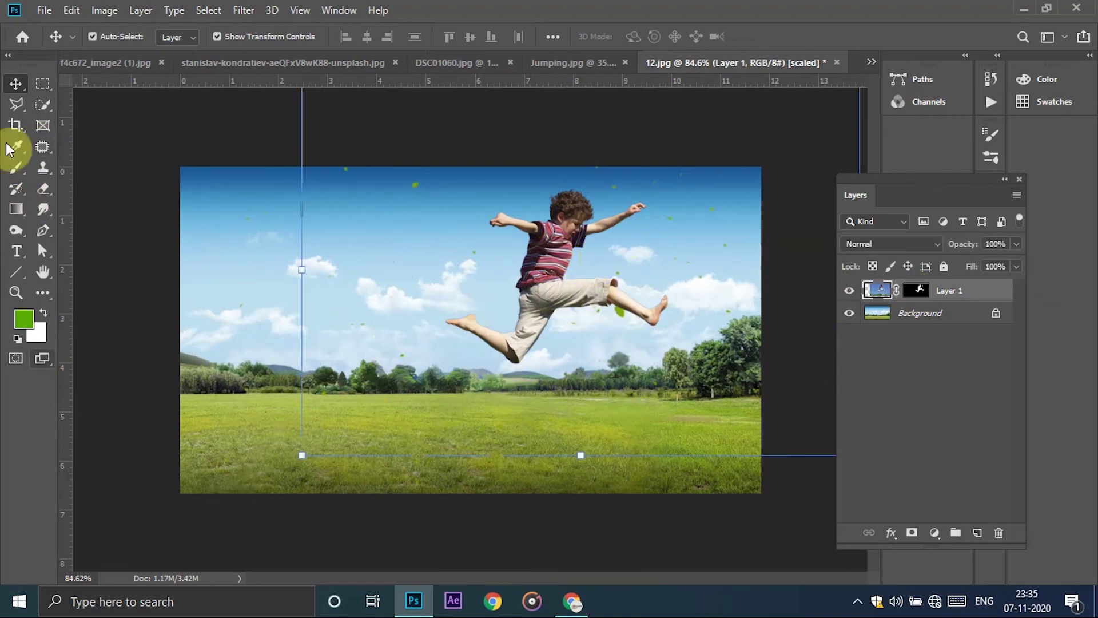
pyautogui.click(263, 135)
# - Nudge the boy down toward the grass, then raise him higher above the treeline
pyautogui.scroll(-2, 579, 280)
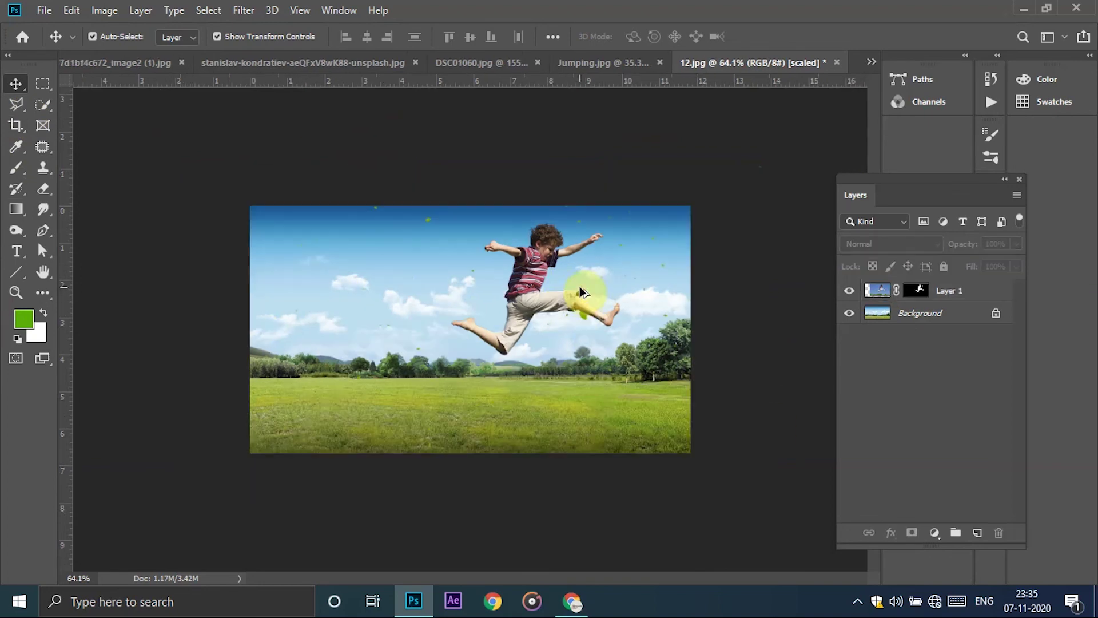
pyautogui.moveTo(554, 300); pyautogui.dragTo(533, 356)
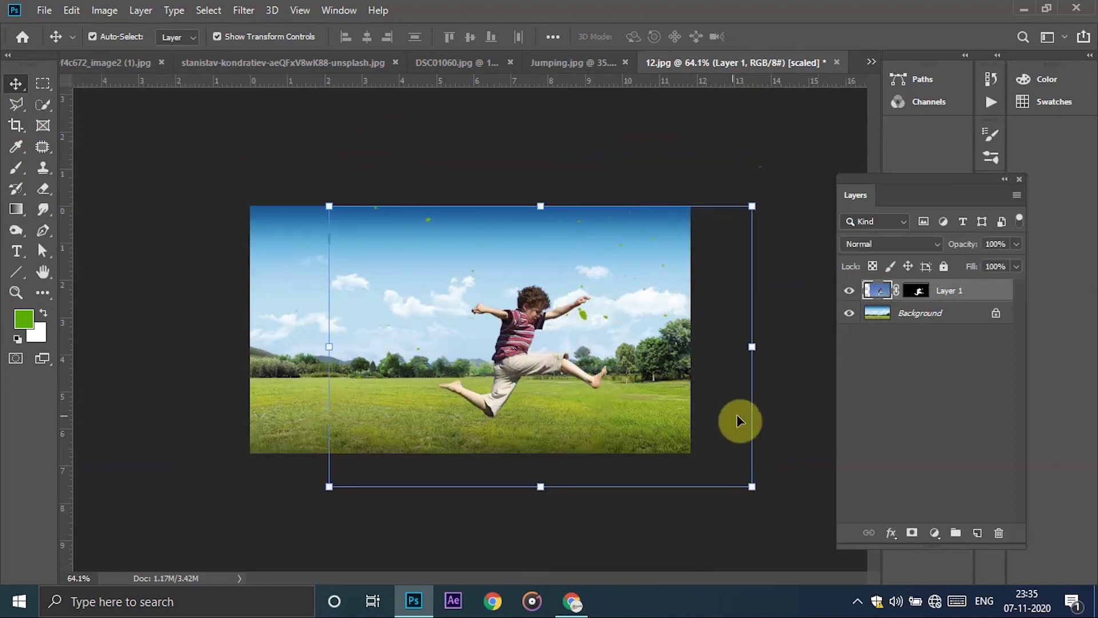
pyautogui.moveTo(489, 406); pyautogui.dragTo(490, 335)
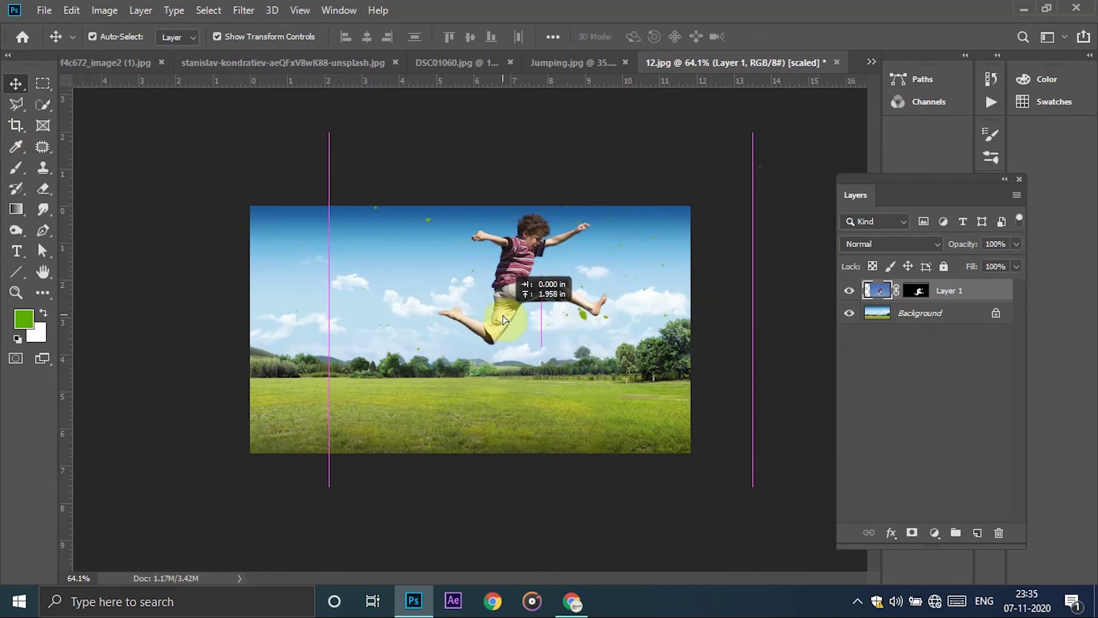
pyautogui.click(660, 377)
pyautogui.scroll(1, 661, 378)
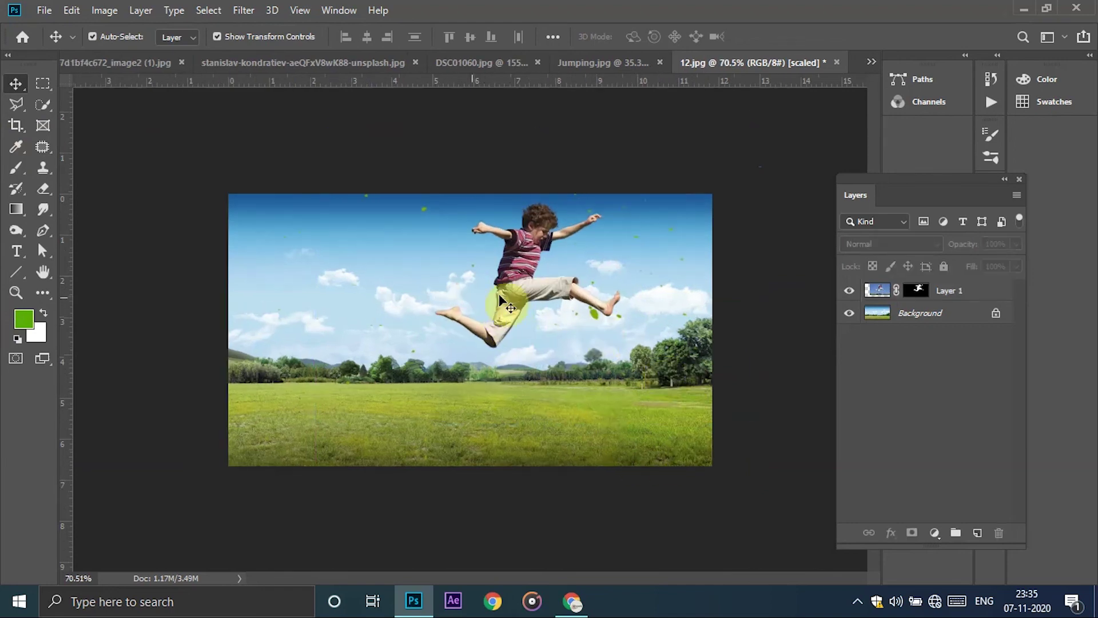
pyautogui.moveTo(521, 297); pyautogui.dragTo(520, 296)
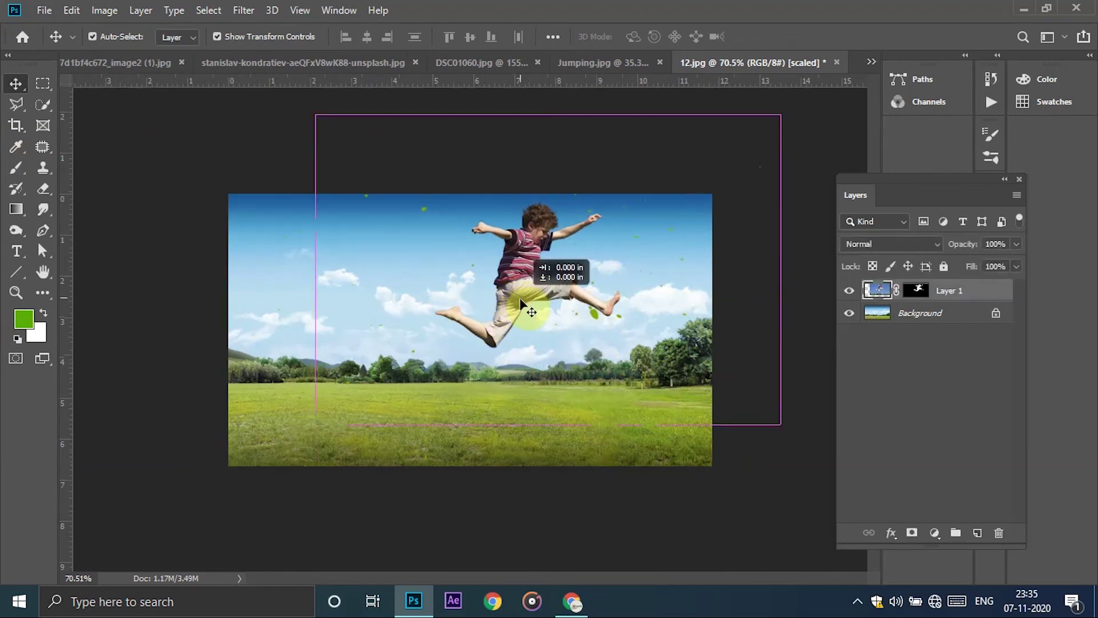
pyautogui.click(721, 478)
pyautogui.scroll(1, 574, 309)
pyautogui.scroll(1, 574, 309)
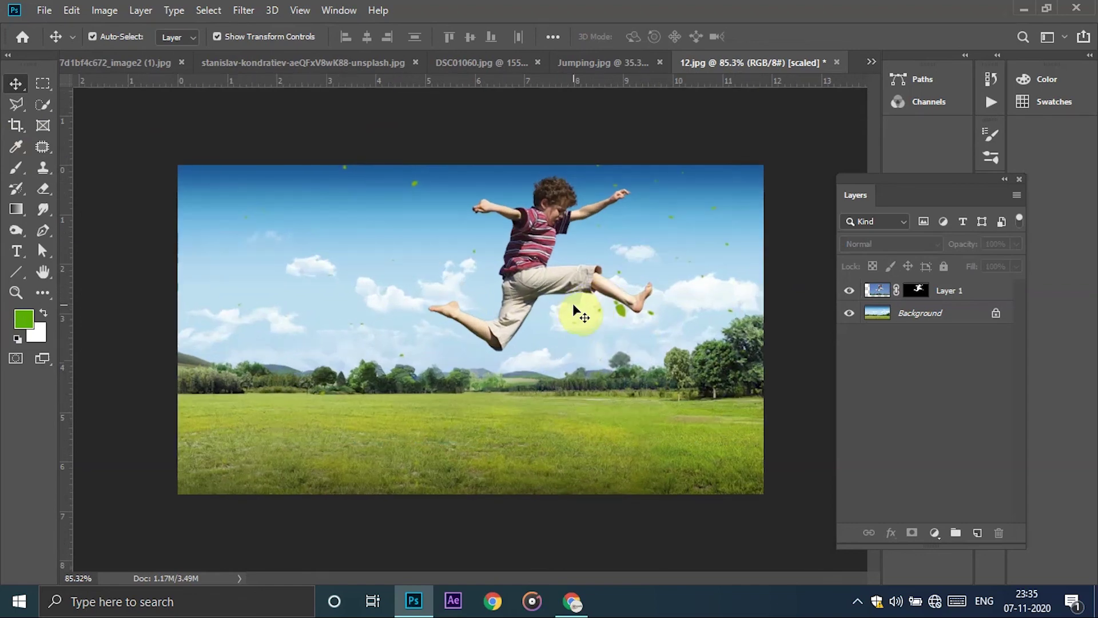